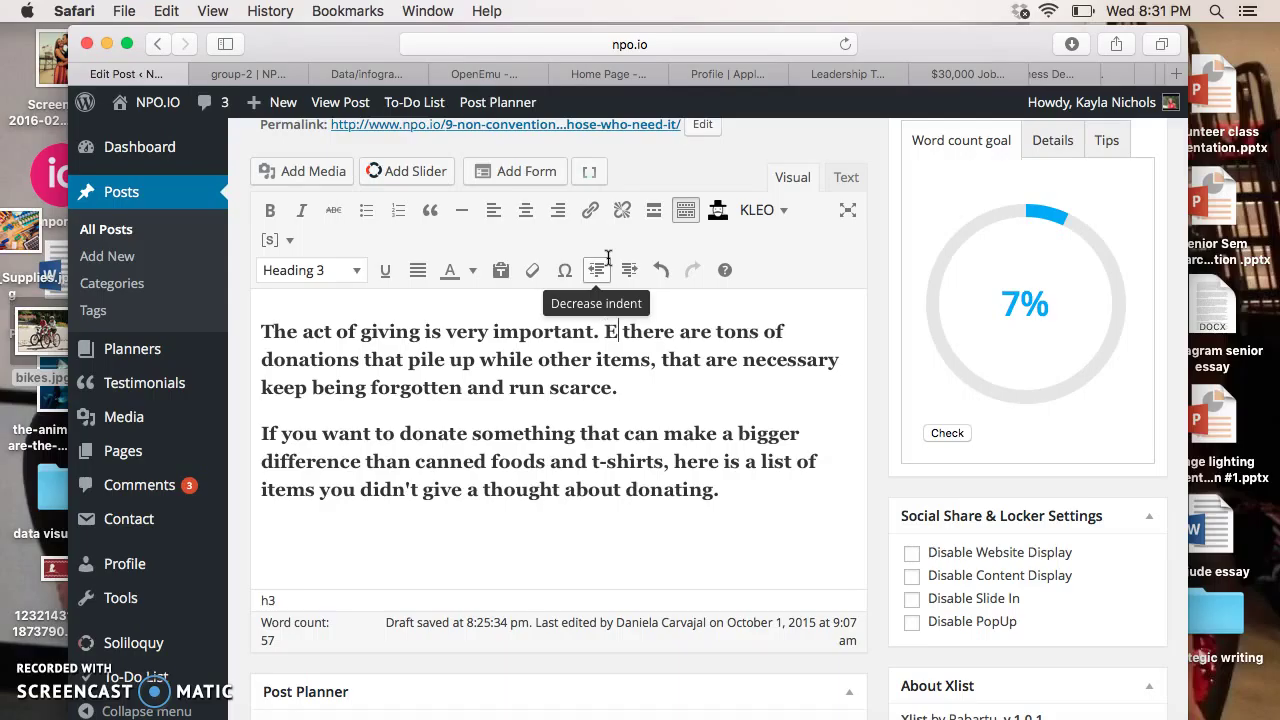
- Begin the second sentence of the opening paragraph with "Even though" before "there are tons of donations"
text(ough)
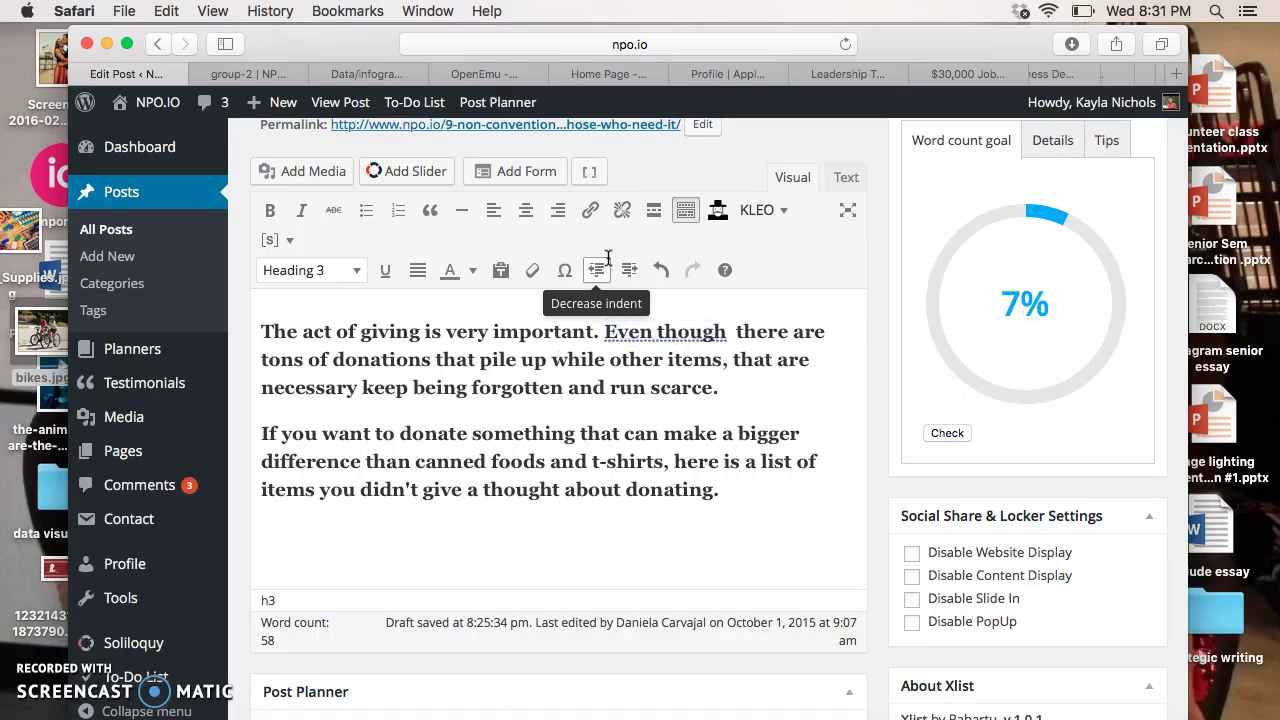
key(BackSpace)
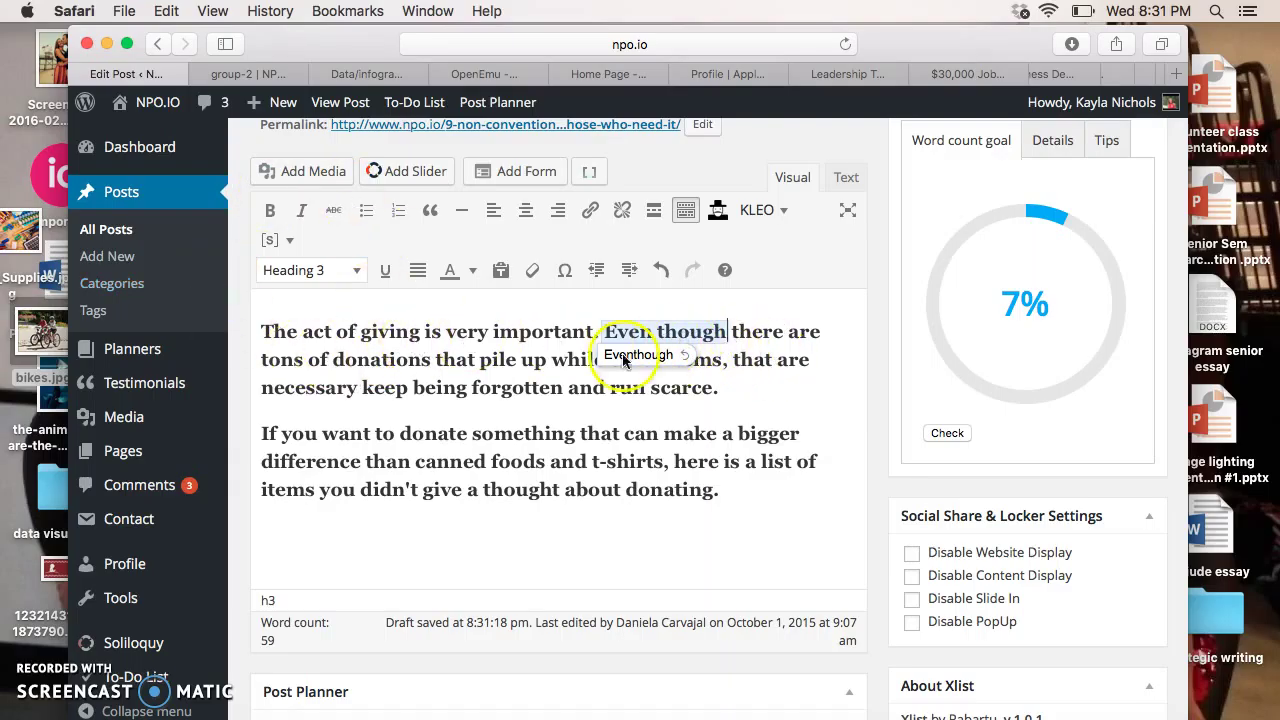
click(495, 388)
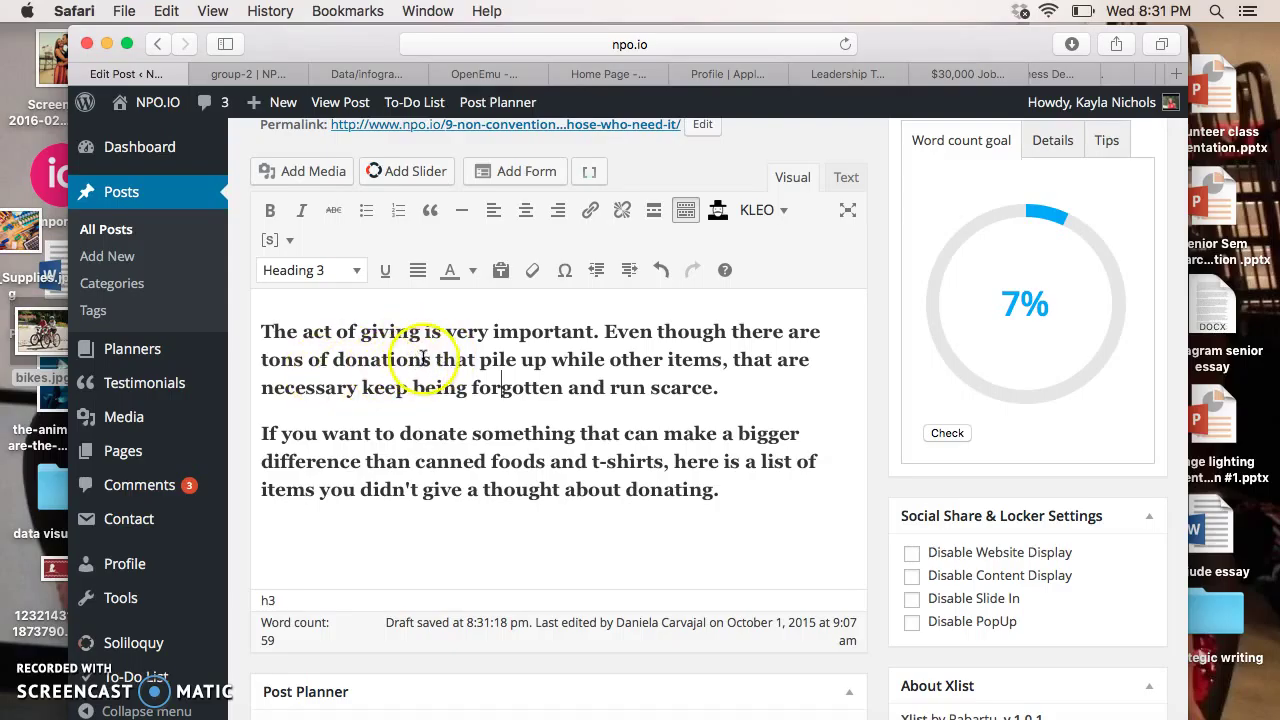
- Replace "pile up" in the opening paragraph with "accumulate throughout the year,"
drag(547, 360, 481, 361)
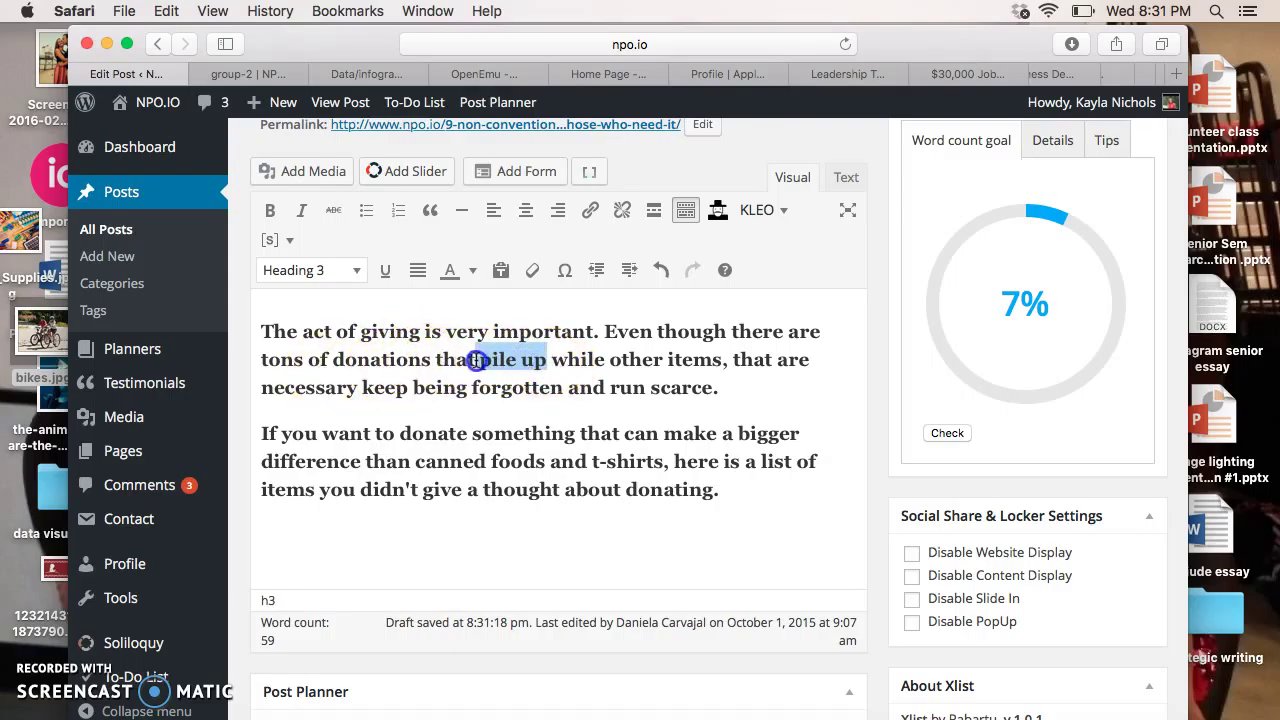
text(accumulat)
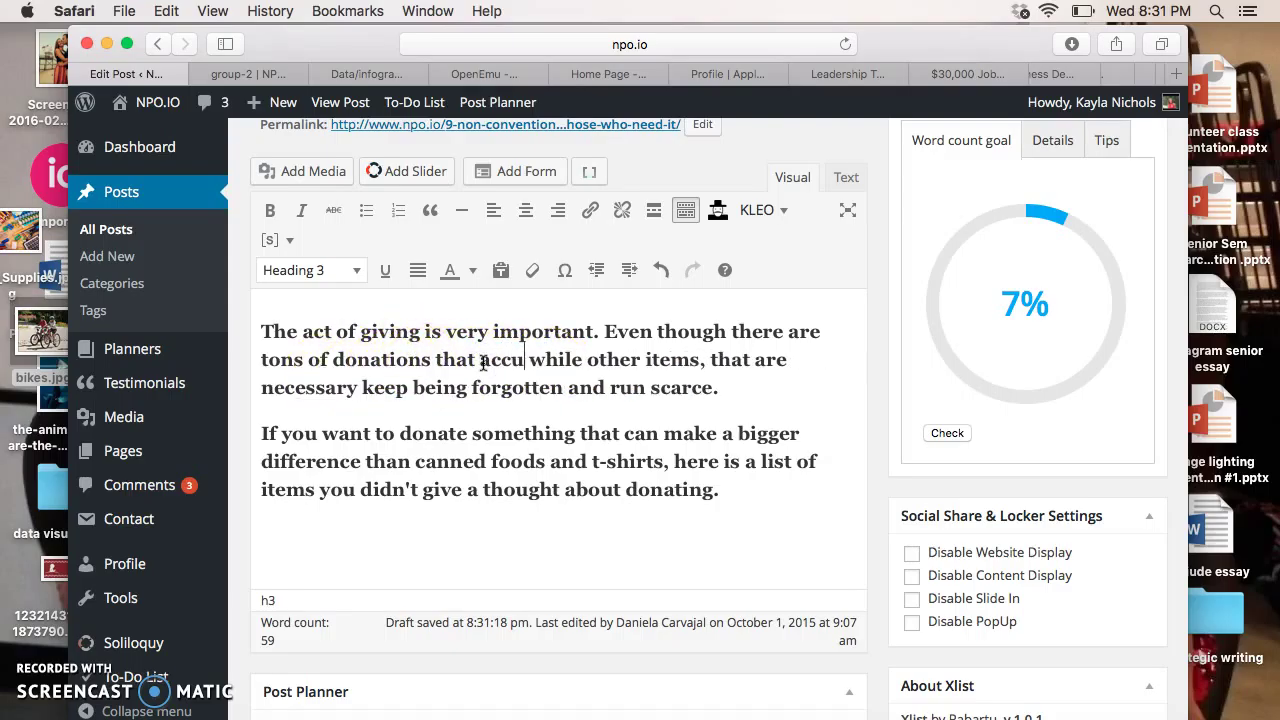
text(e)
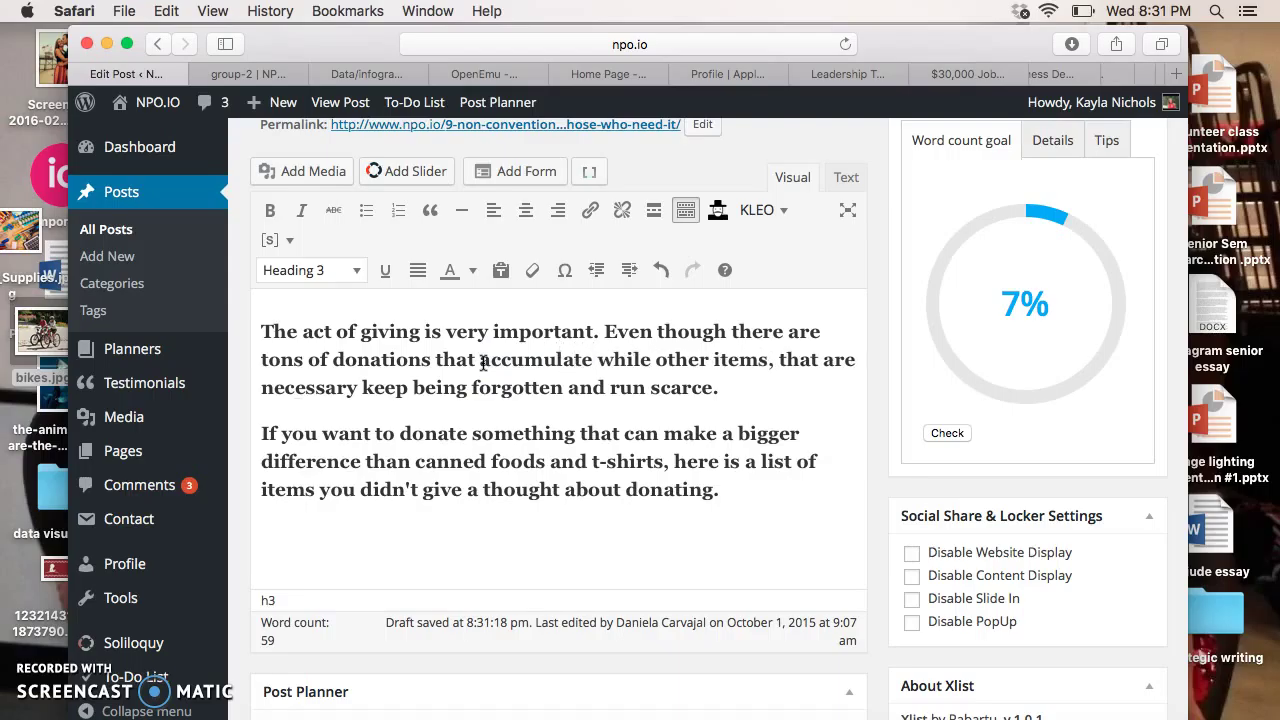
text( throg)
key(BackSpace)
text(ughout the year,)
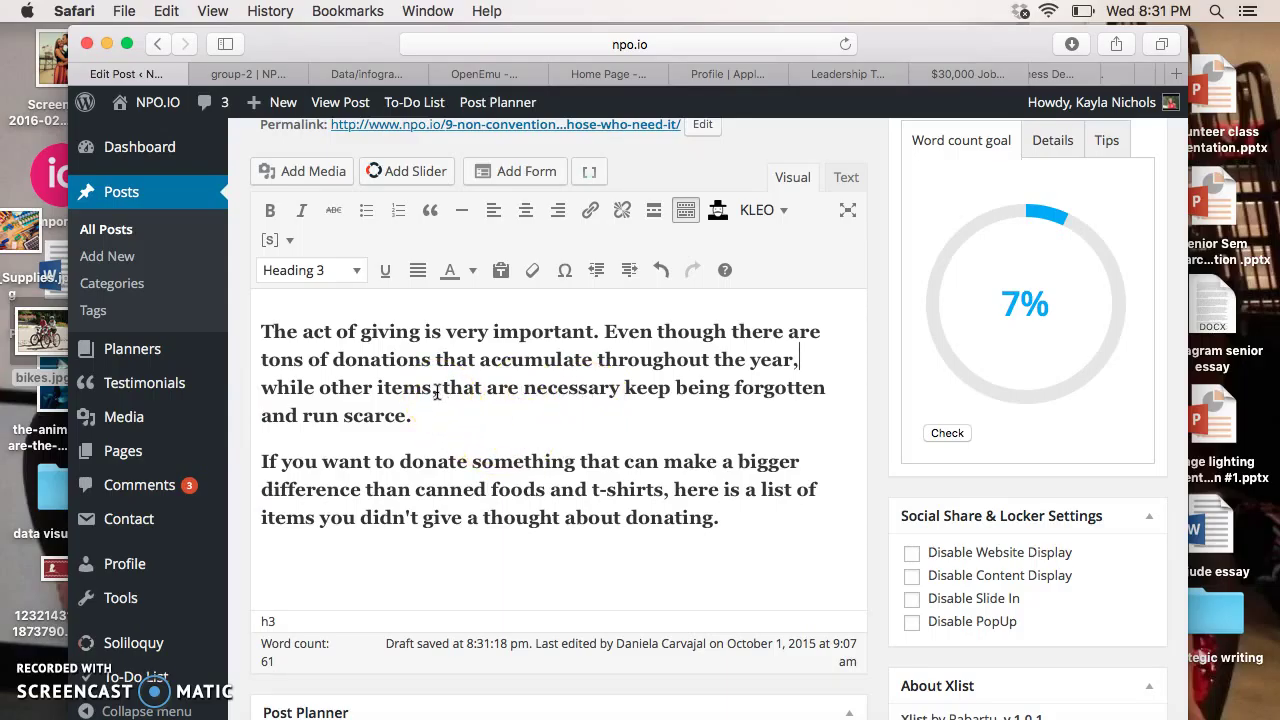
- Delete "while other items," after "throughout the year," and change the "that" following it to "there"
drag(437, 393, 262, 390)
key(BackSpace)
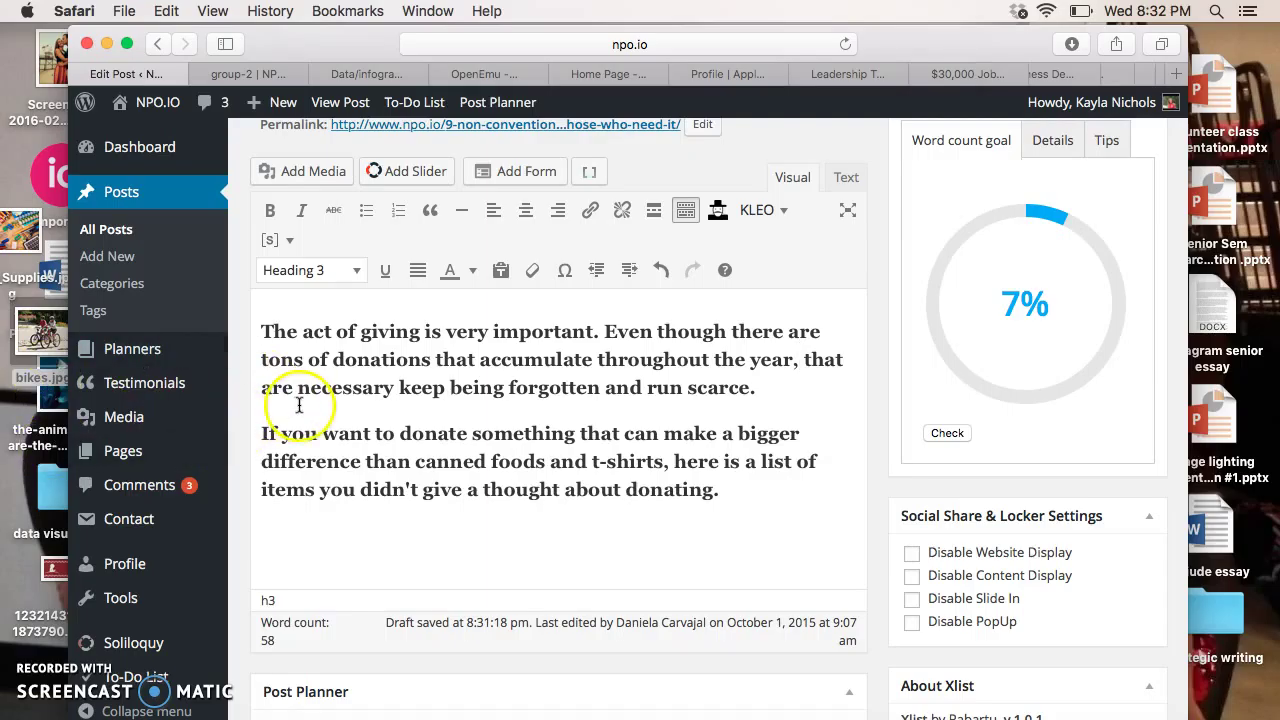
click(844, 360)
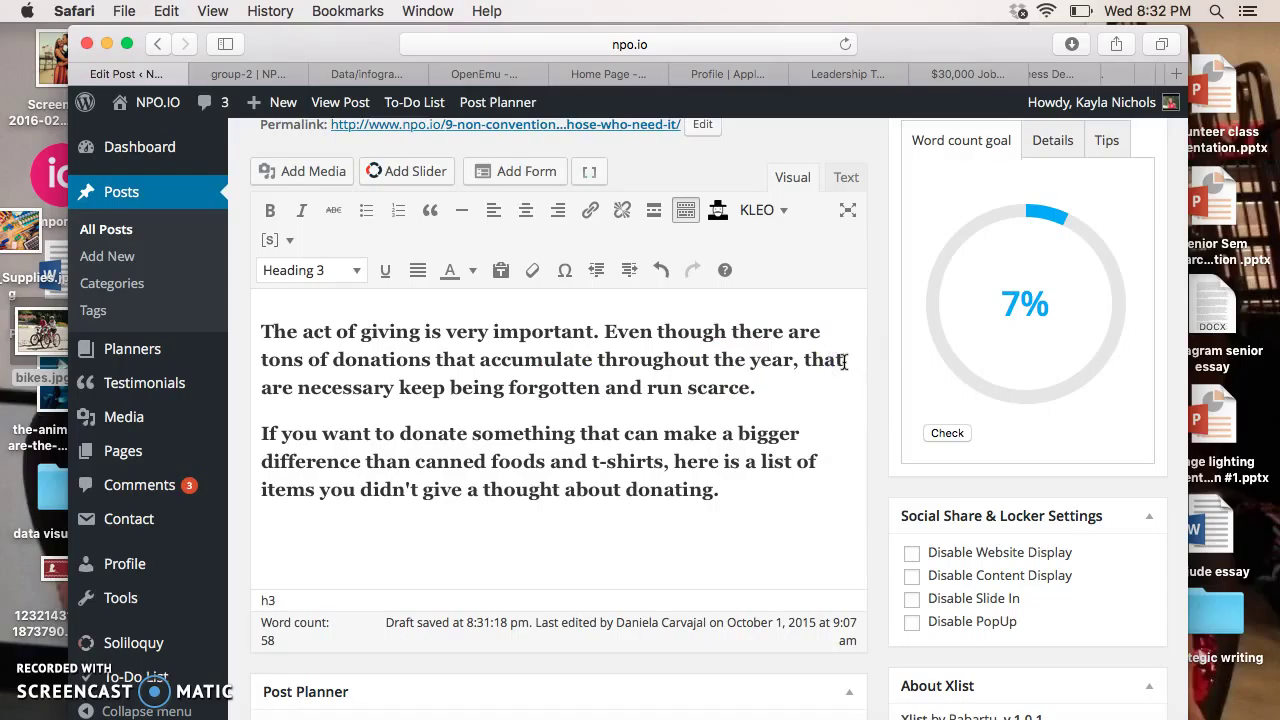
key(BackSpace)
text(ere)
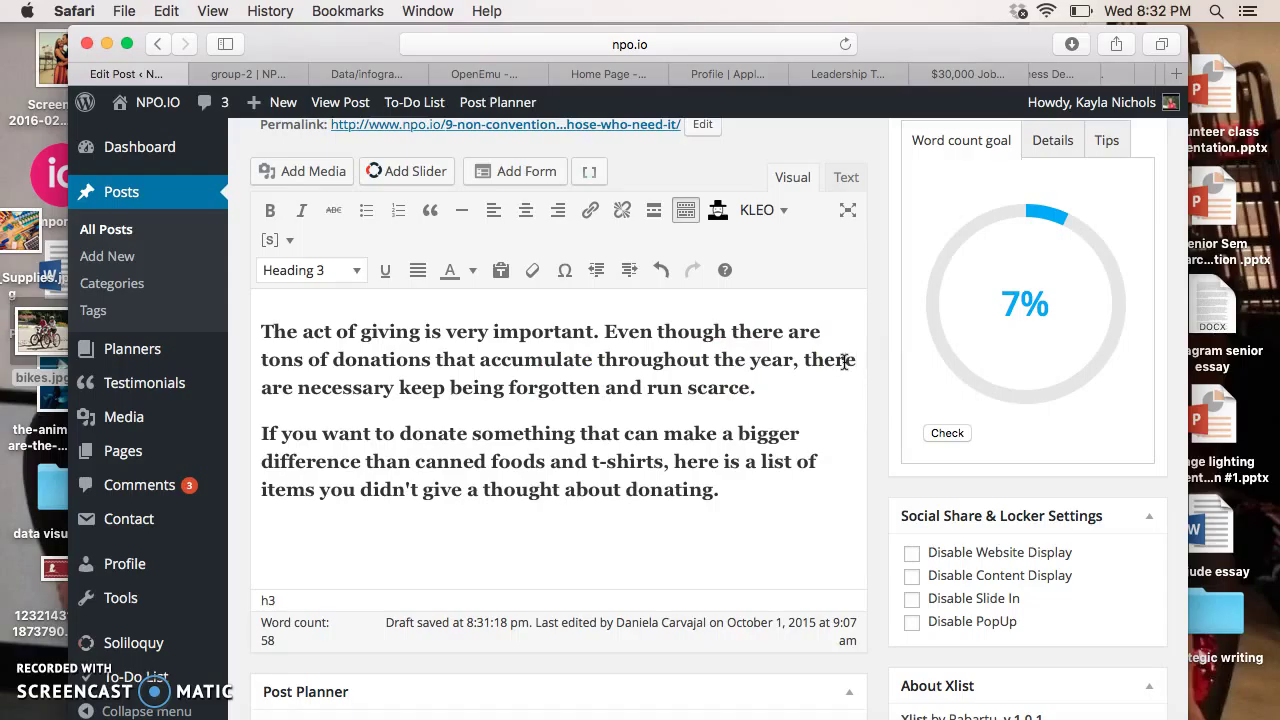
- Insert "items that" after "necessary" and remove "keep being forgotten and" before "run scarce"
click(401, 388)
text(items)
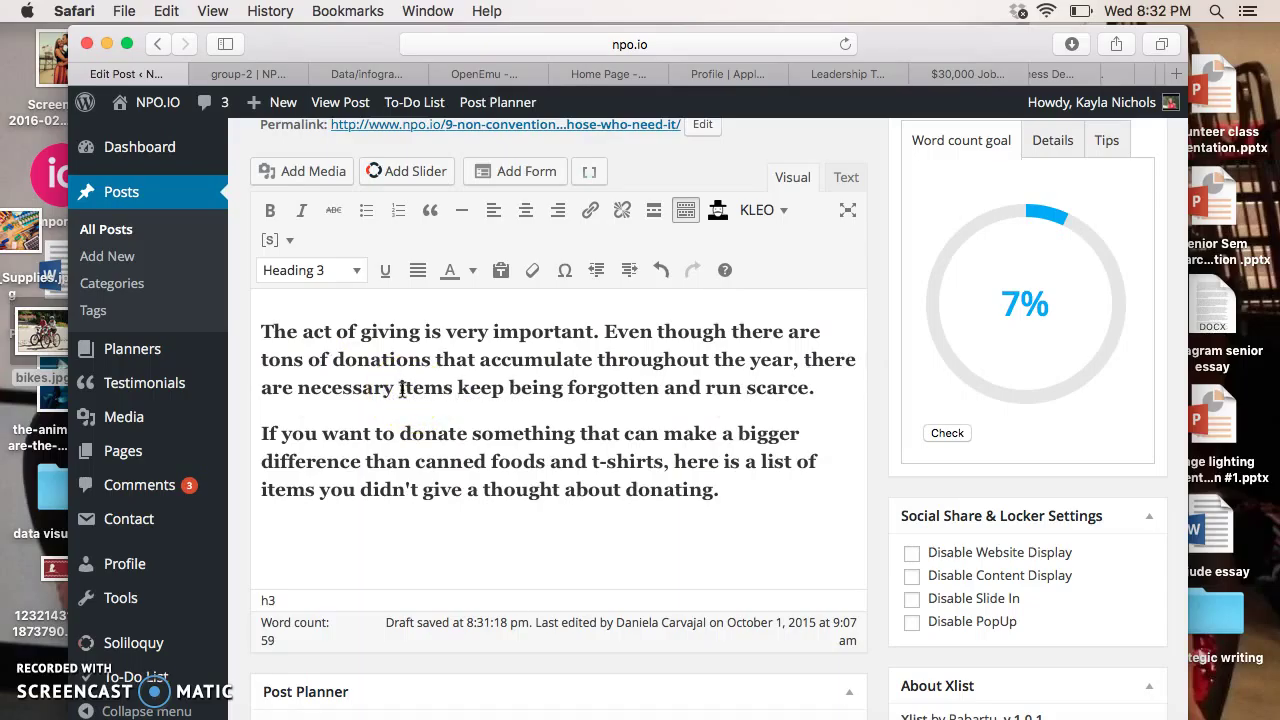
text( that)
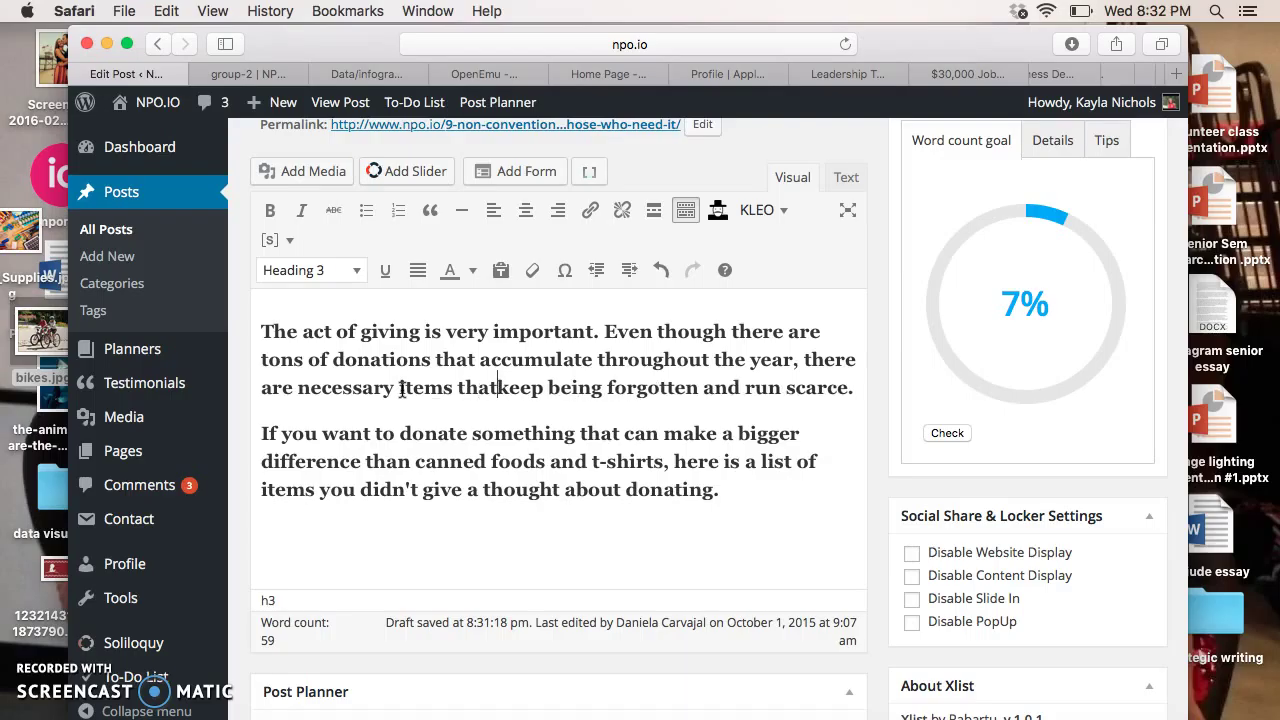
click(754, 390)
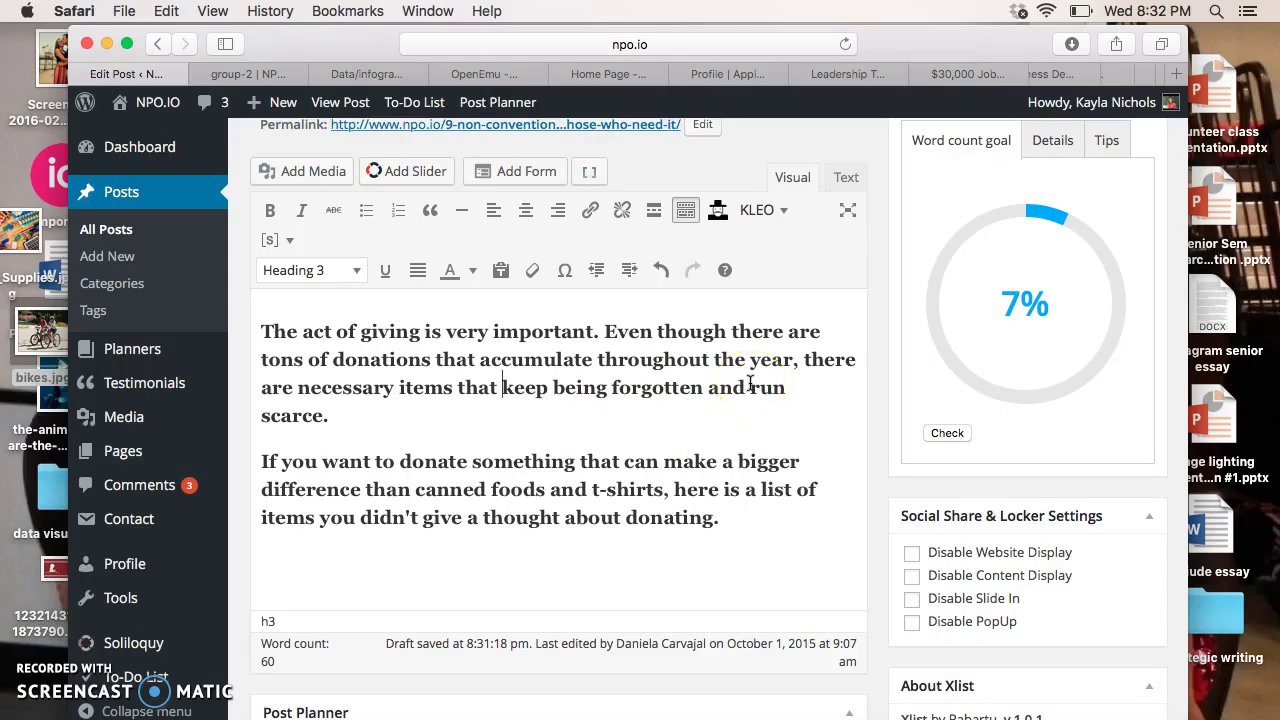
drag(745, 389, 507, 395)
key(BackSpace)
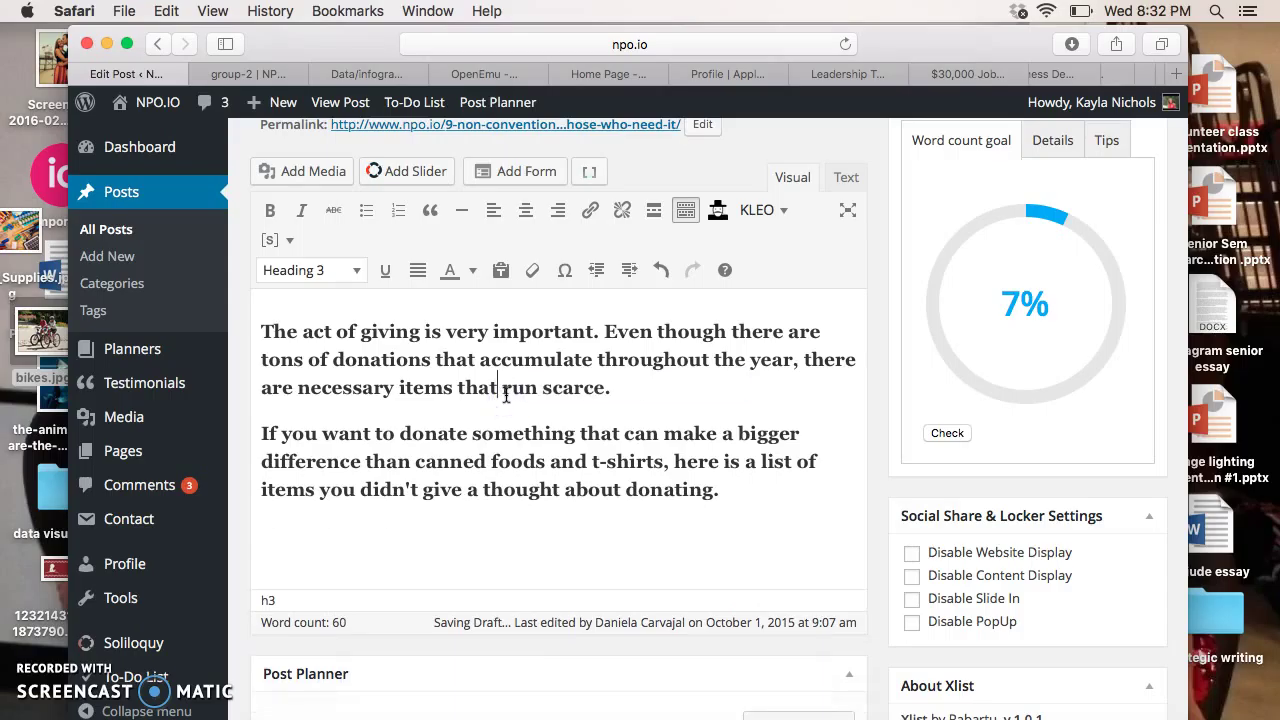
click(606, 390)
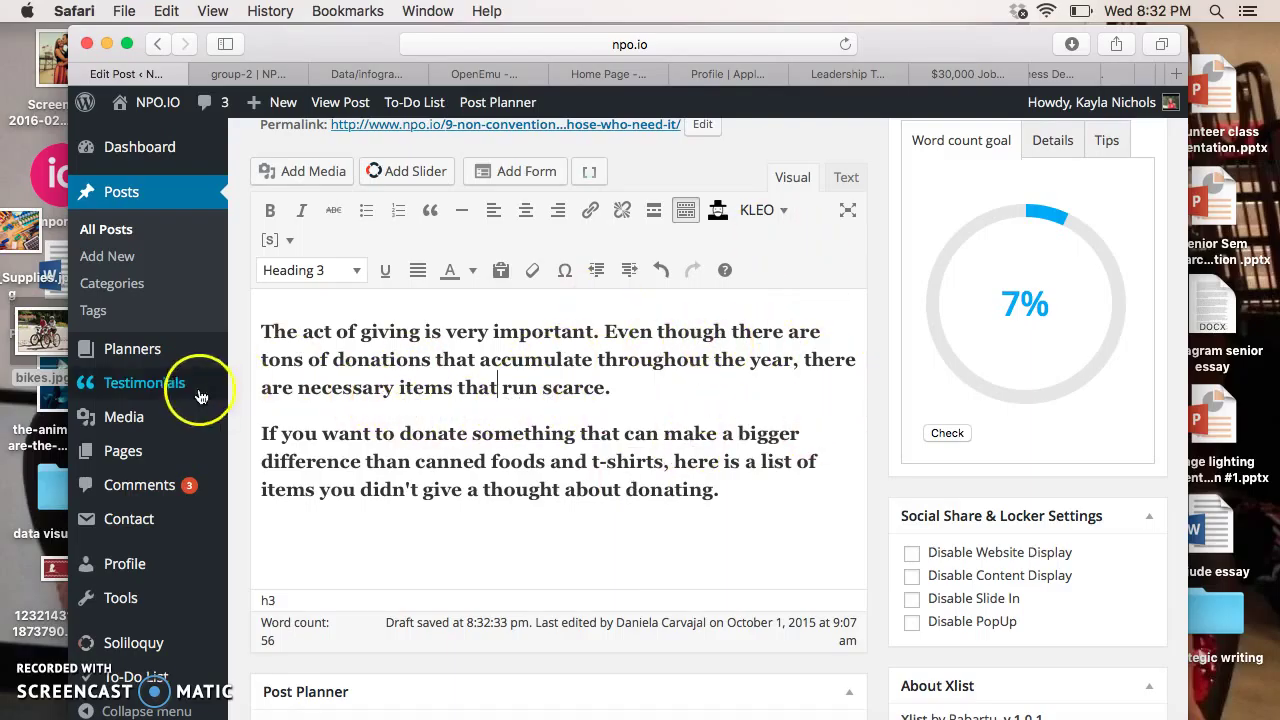
- Insert the word "simple" before "necessary items" in the opening paragraph
click(298, 390)
text(simple)
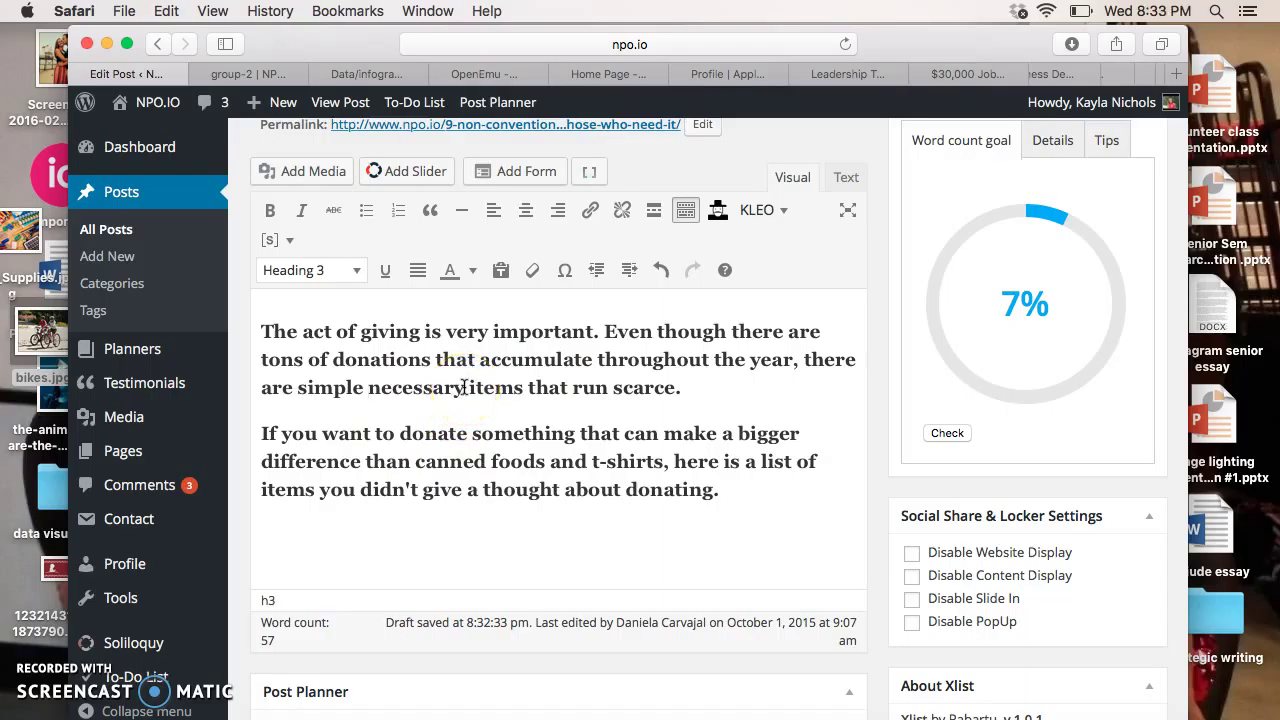
drag(464, 388, 373, 392)
click(449, 404)
click(441, 402)
click(370, 388)
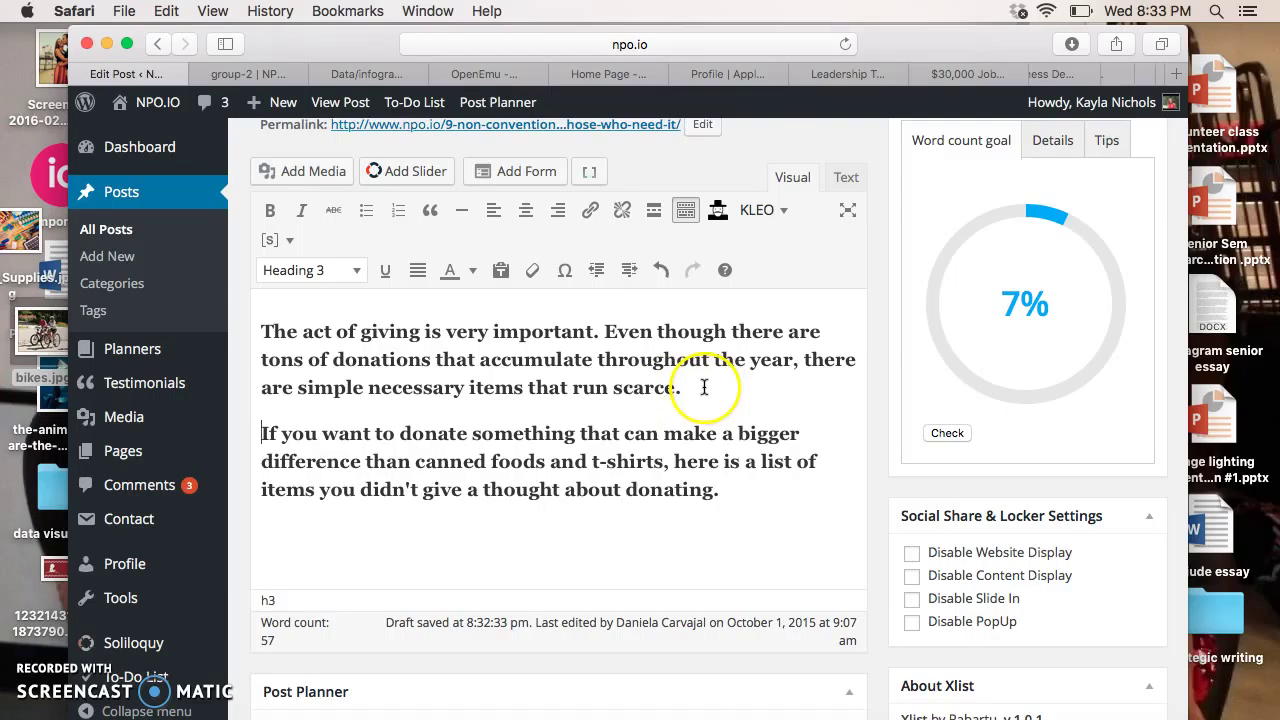
- Add the sentence "Americans gave an estimated $358.38 billion to charity in 2014." before "Even though"
click(605, 331)
key(super+z)
text(Americans gave an estimated $358.38 billion to charity in 2014)
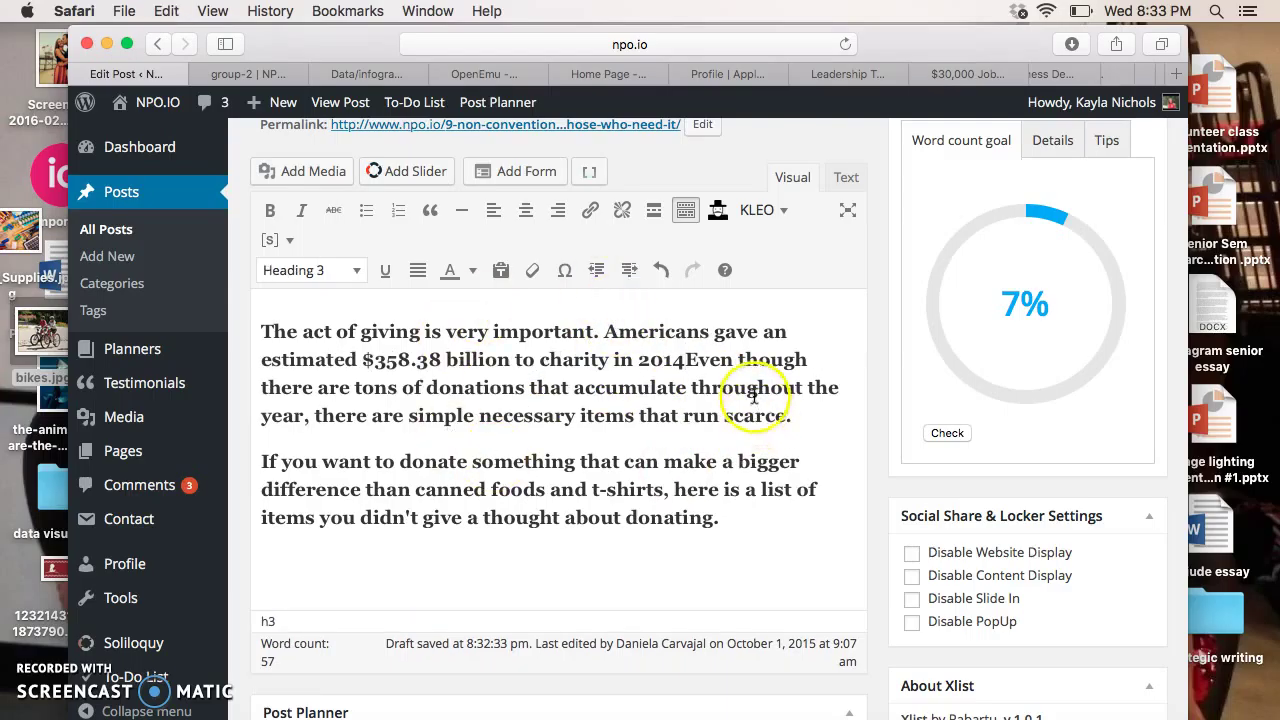
text(.)
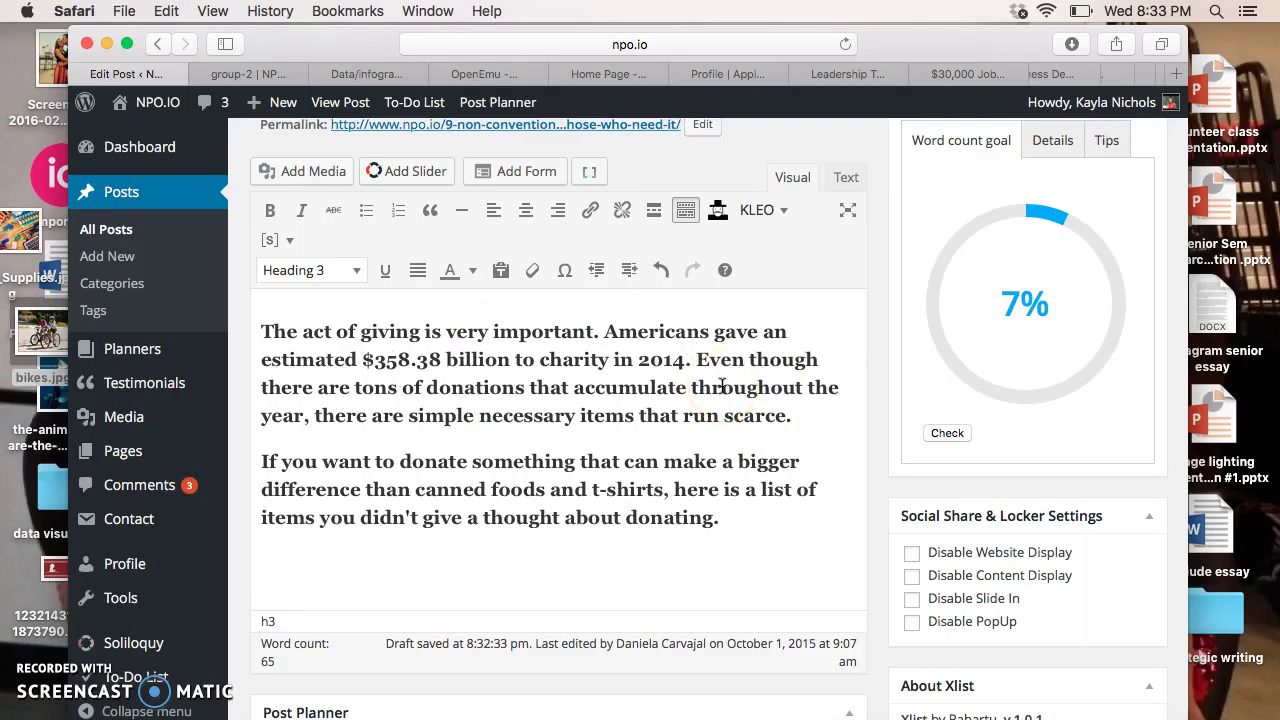
- Introduce the charity statistic sentence with "According to Giving USA," before "Americans"
click(606, 329)
text(According to A)
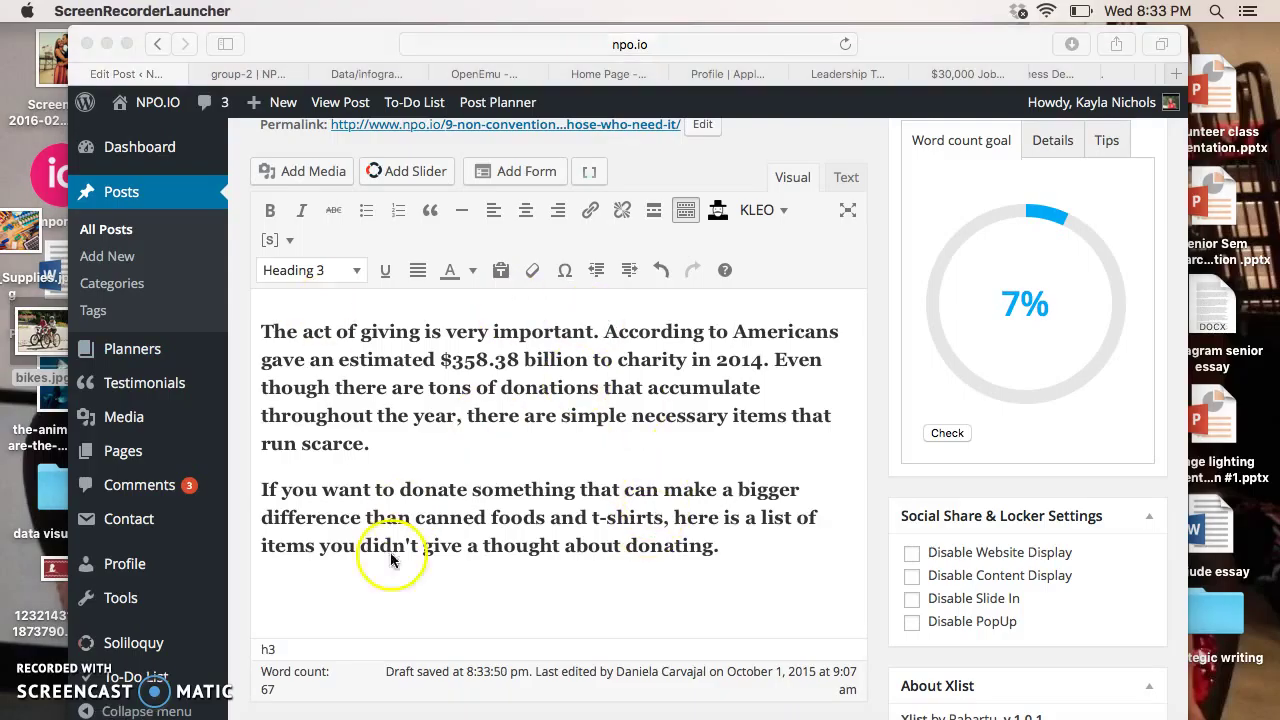
click(735, 331)
text(Giving)
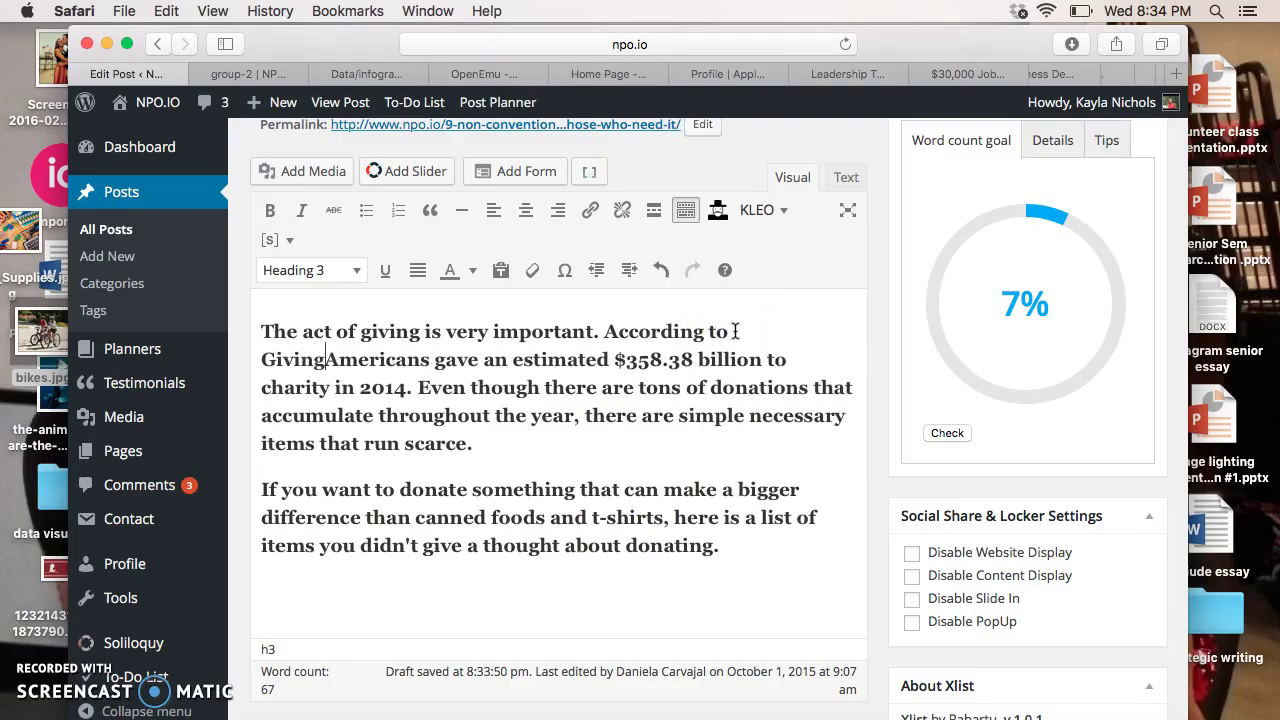
text( USA)
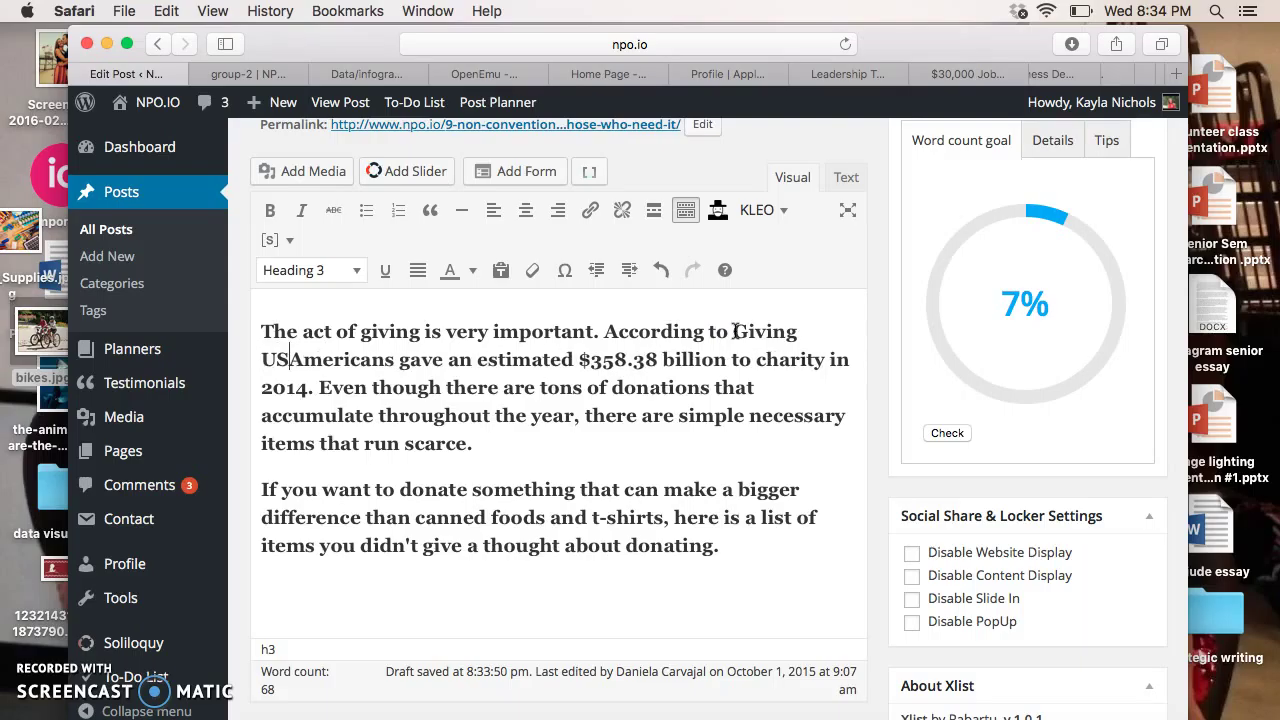
text(,)
click(603, 375)
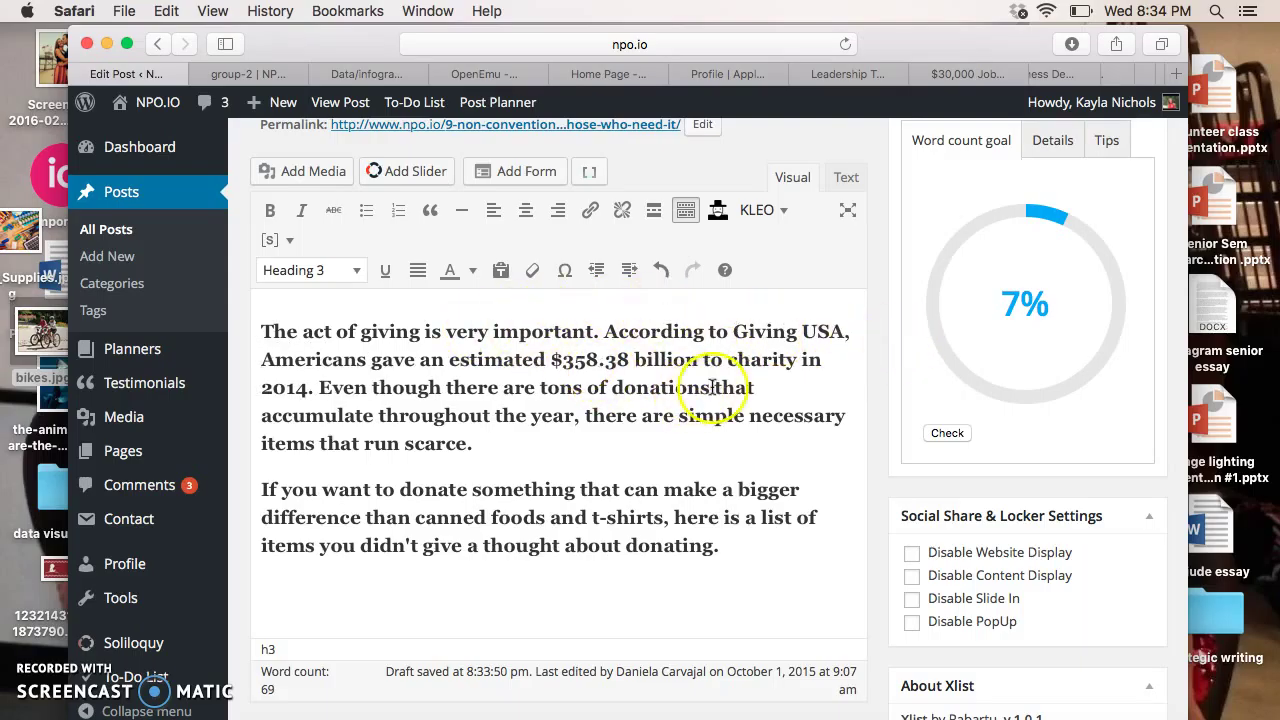
- Link the text "$358.38 billion" to the copied source URL ending in "in-2014-highest-total-in-reports-60-year-history/"
drag(699, 360, 549, 358)
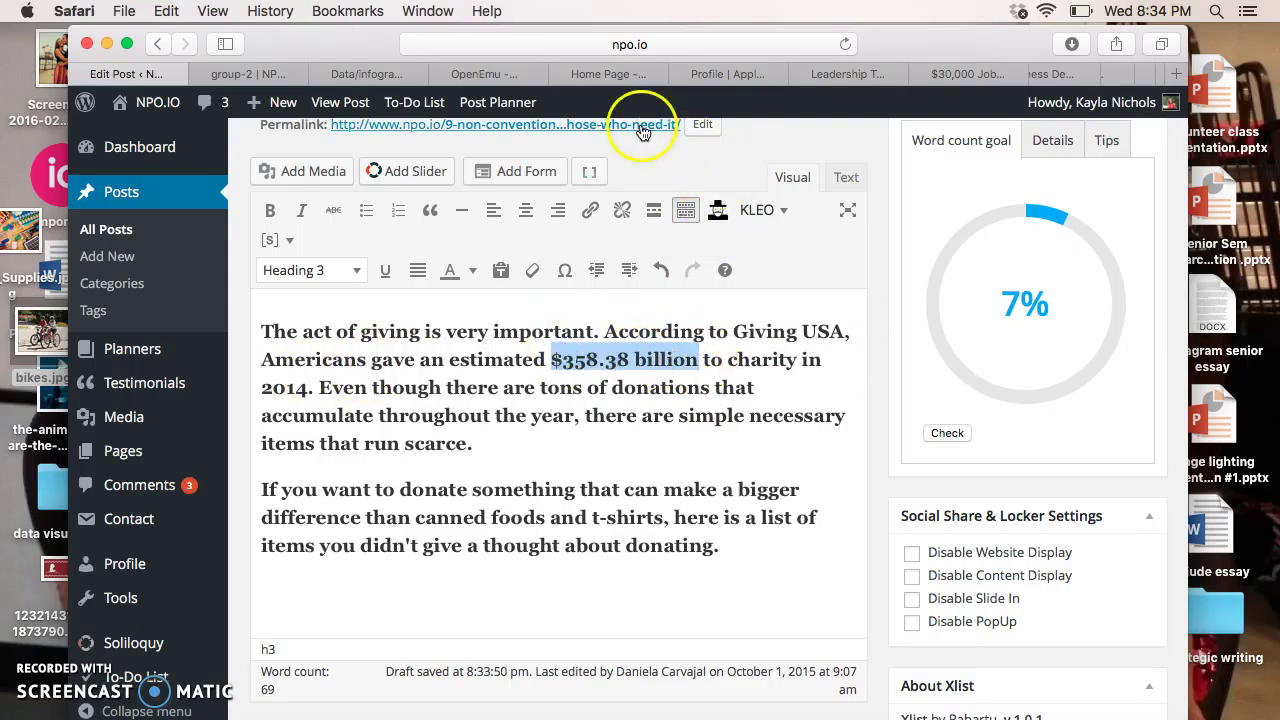
click(591, 214)
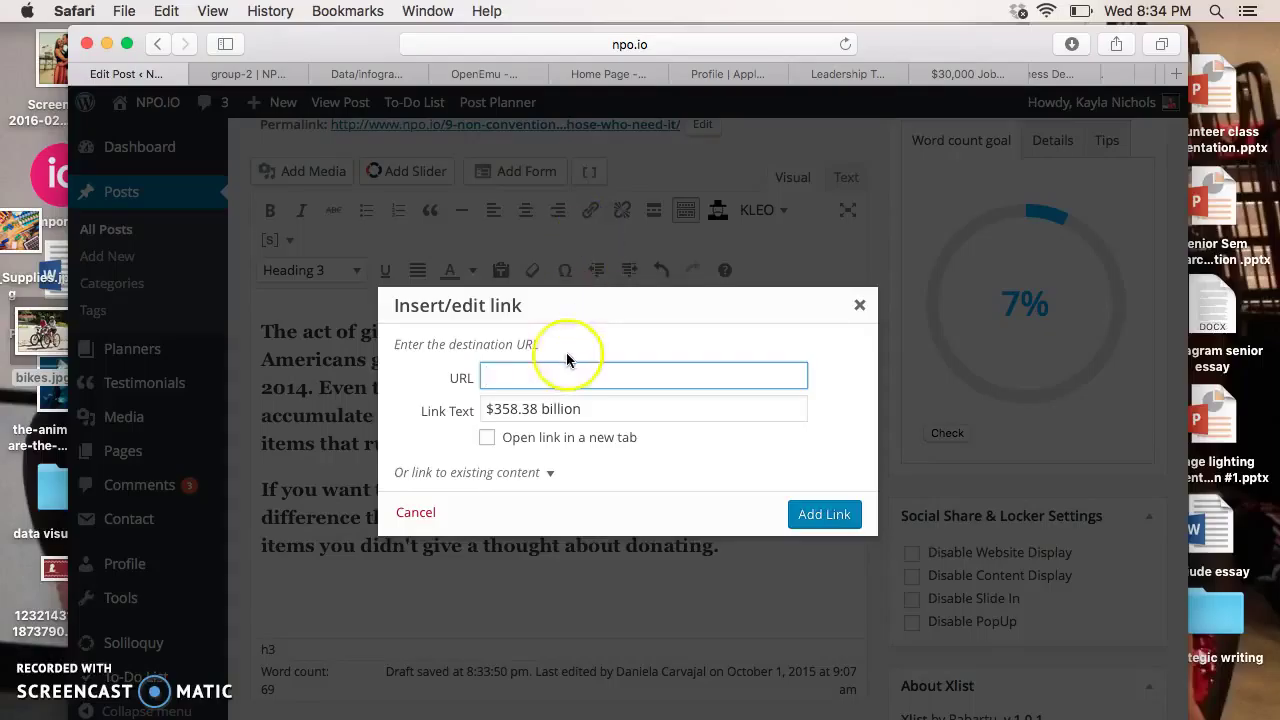
key(super+v)
click(828, 513)
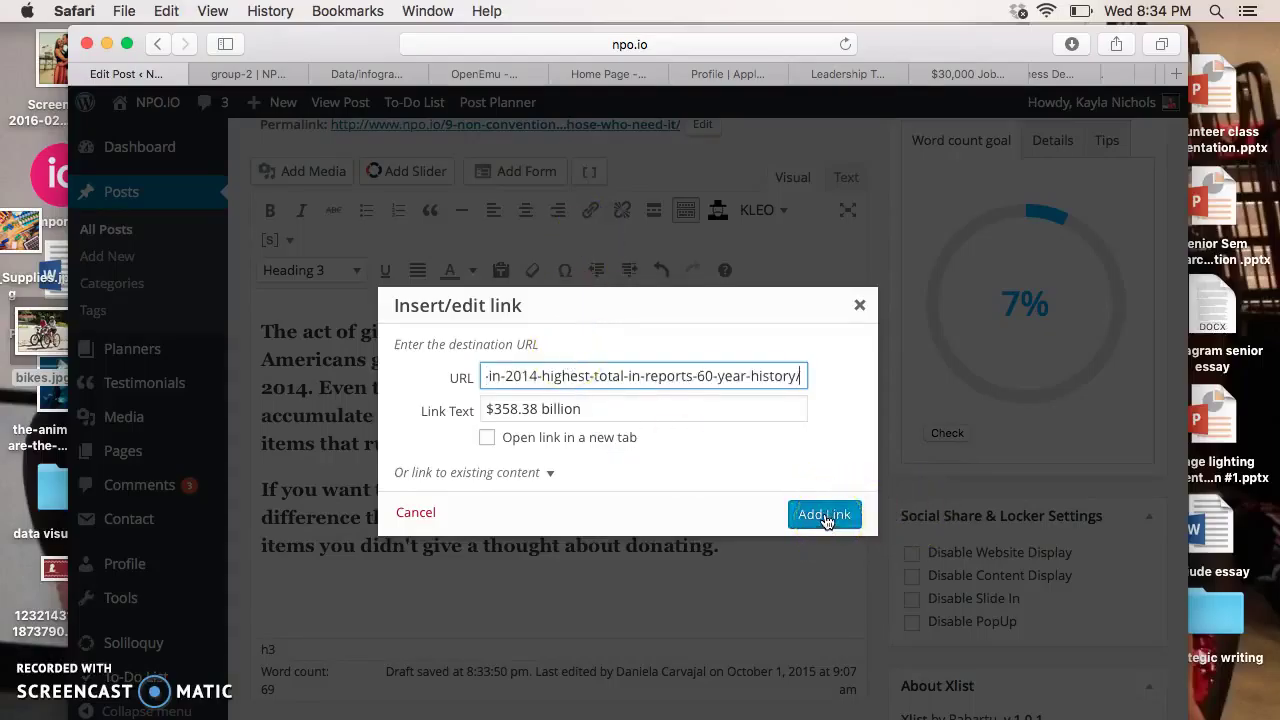
click(825, 516)
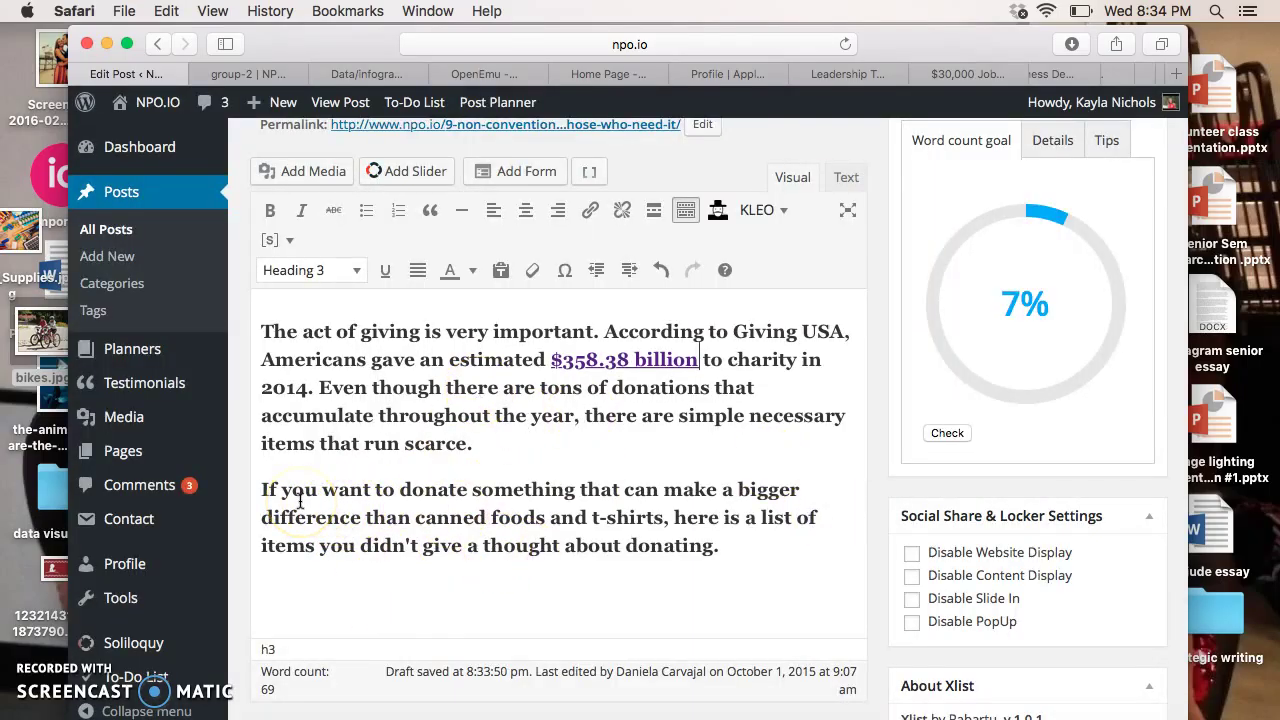
- Reread the second paragraph, which introduces the list of items to donate, for wording to revise
click(427, 485)
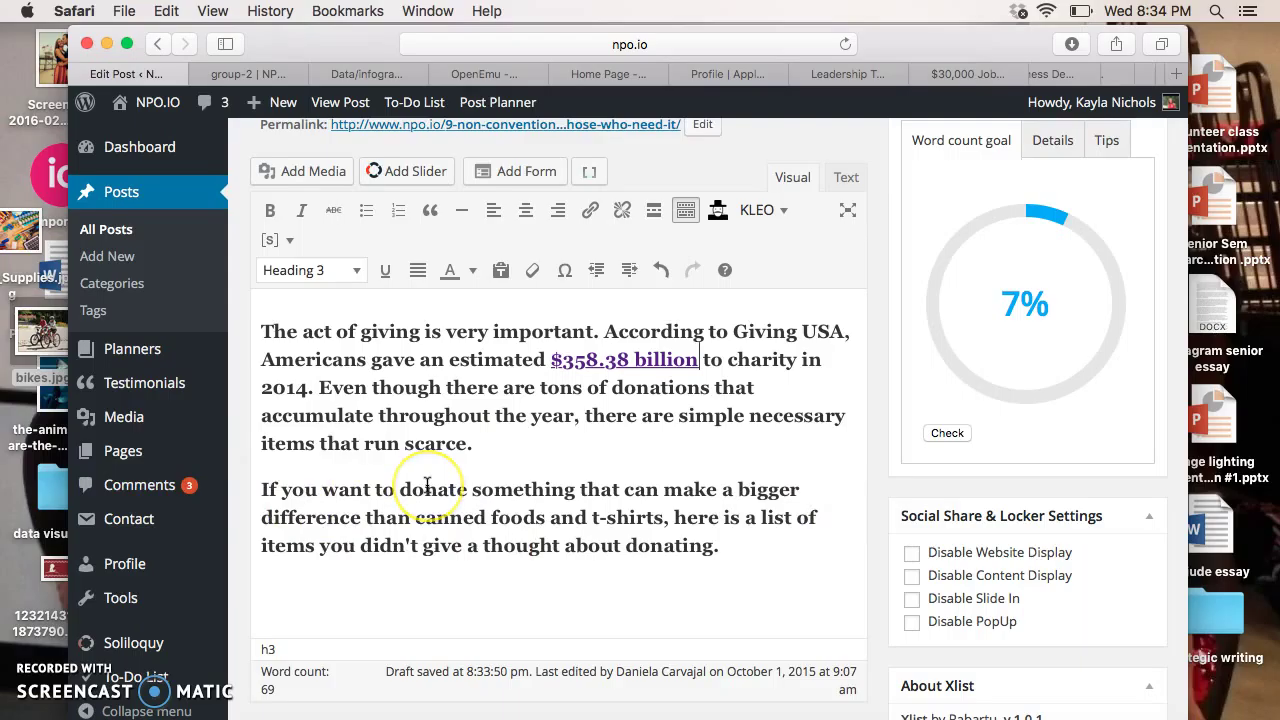
click(272, 490)
click(480, 495)
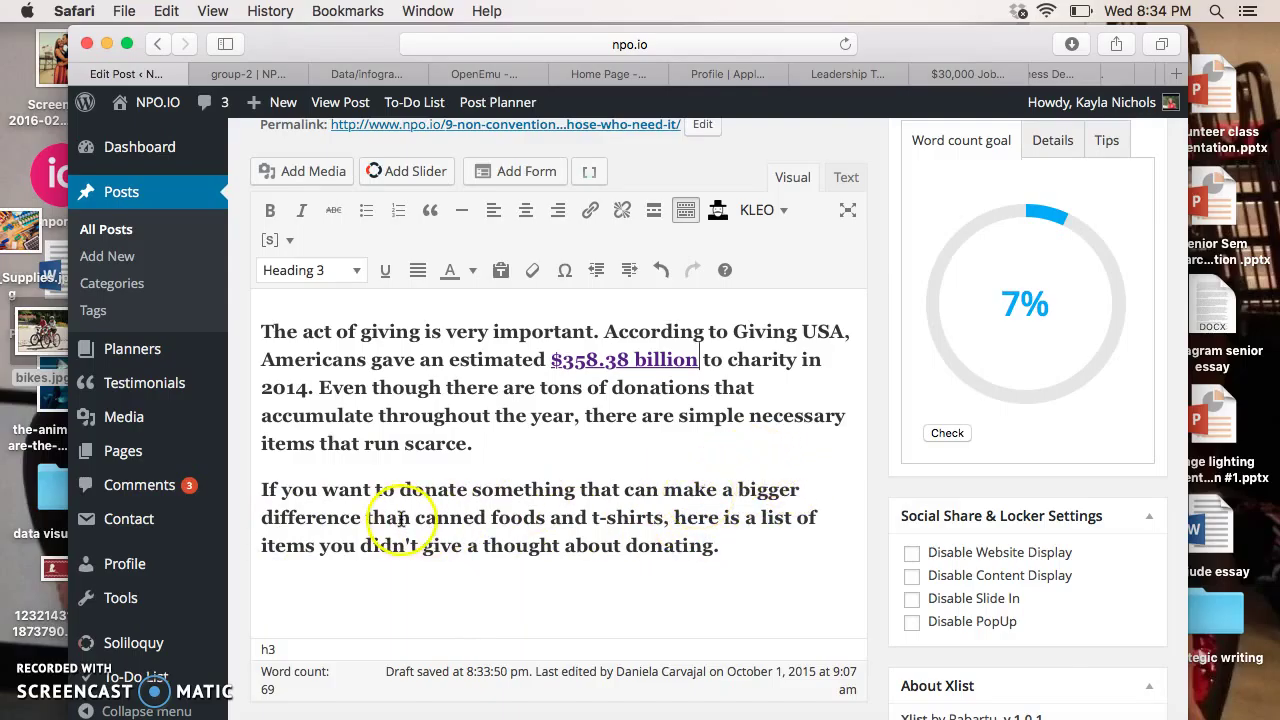
scroll(466, 560, down, 1)
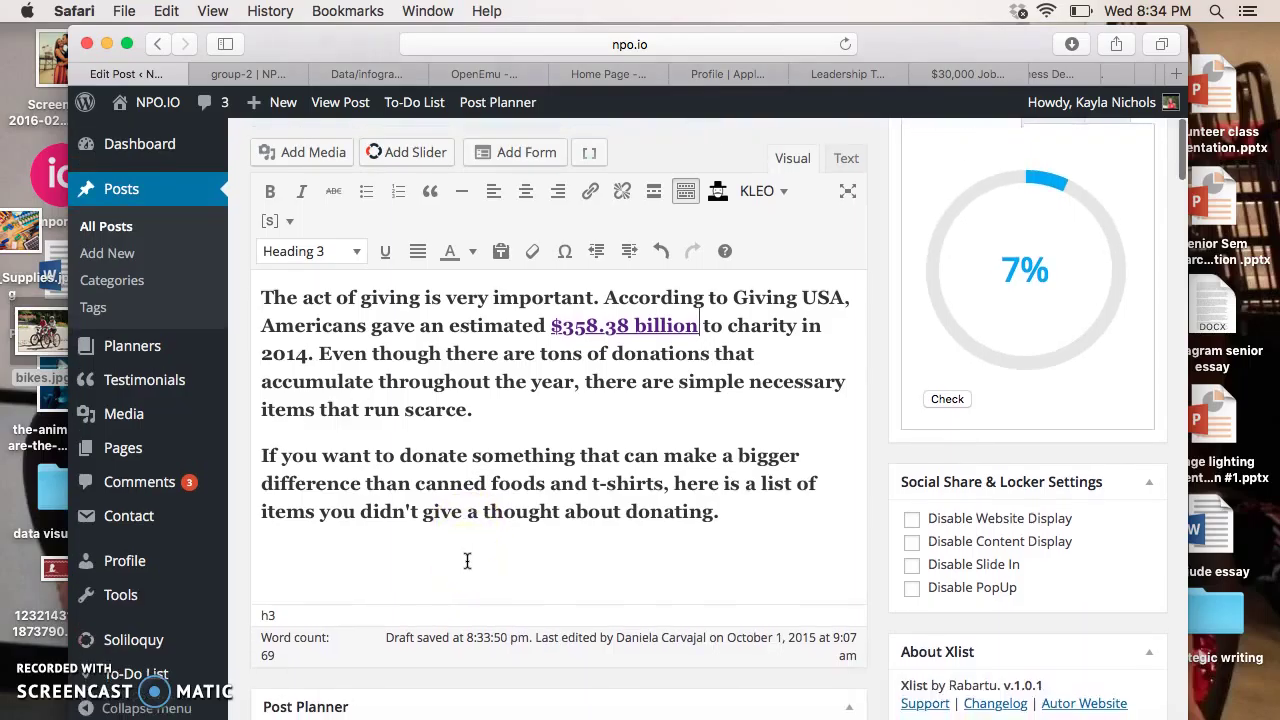
scroll(466, 560, down, 1)
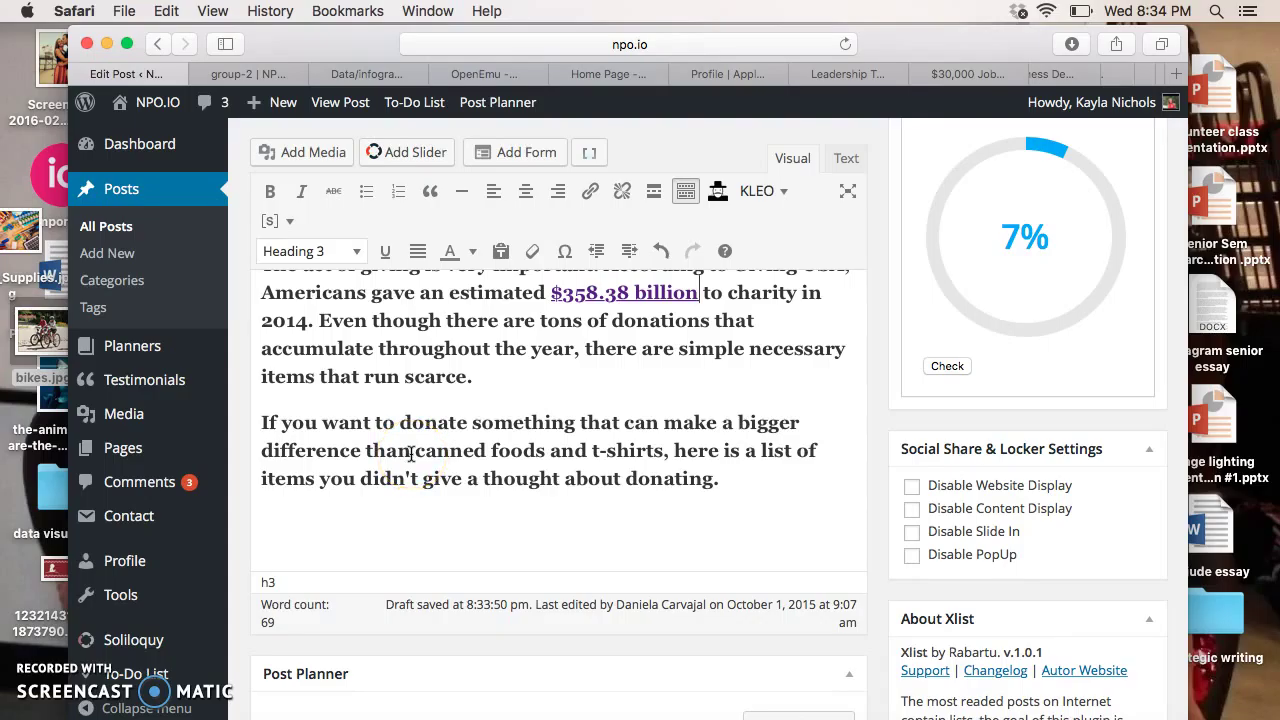
scroll(410, 454, down, 1)
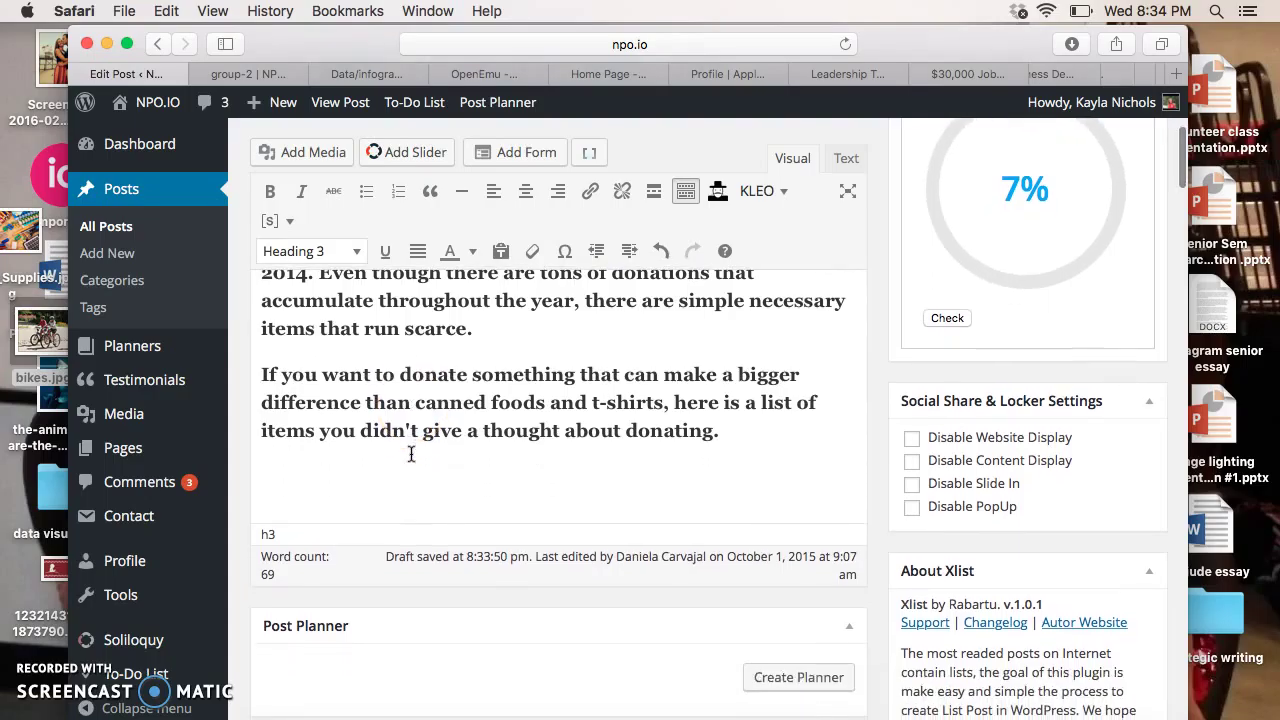
click(345, 426)
click(362, 373)
click(569, 417)
click(653, 380)
click(548, 400)
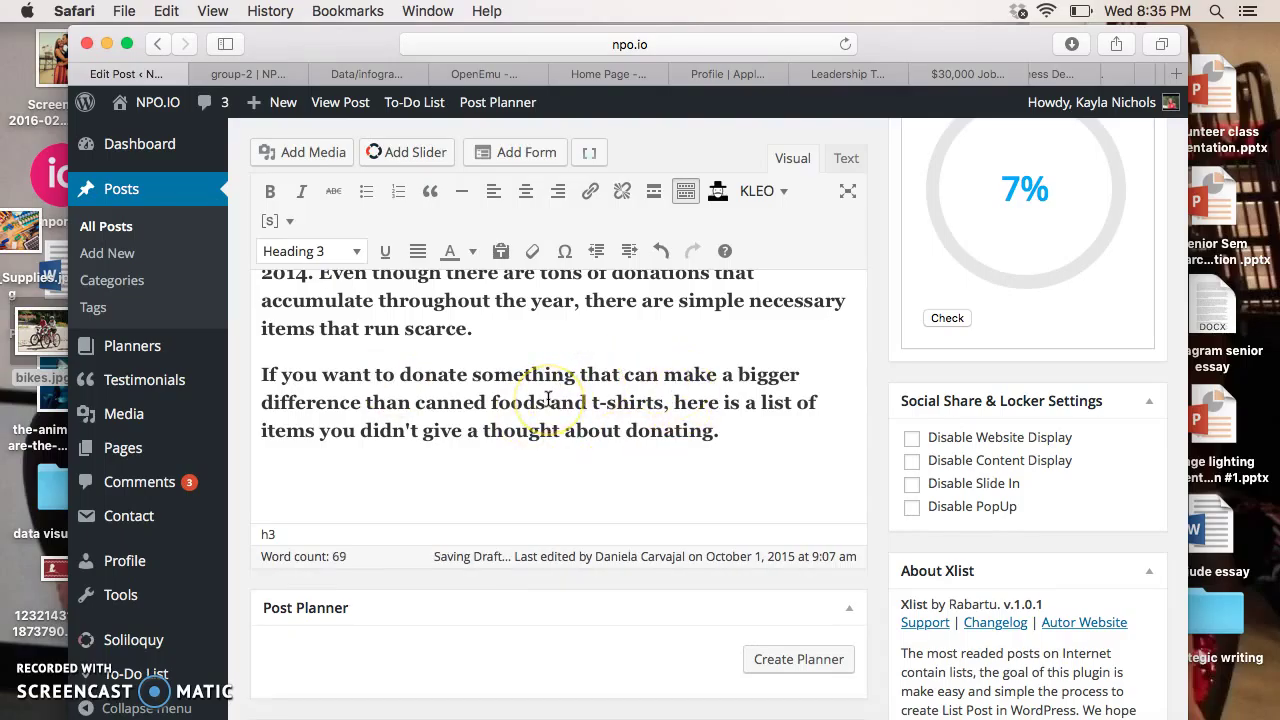
click(706, 388)
click(261, 373)
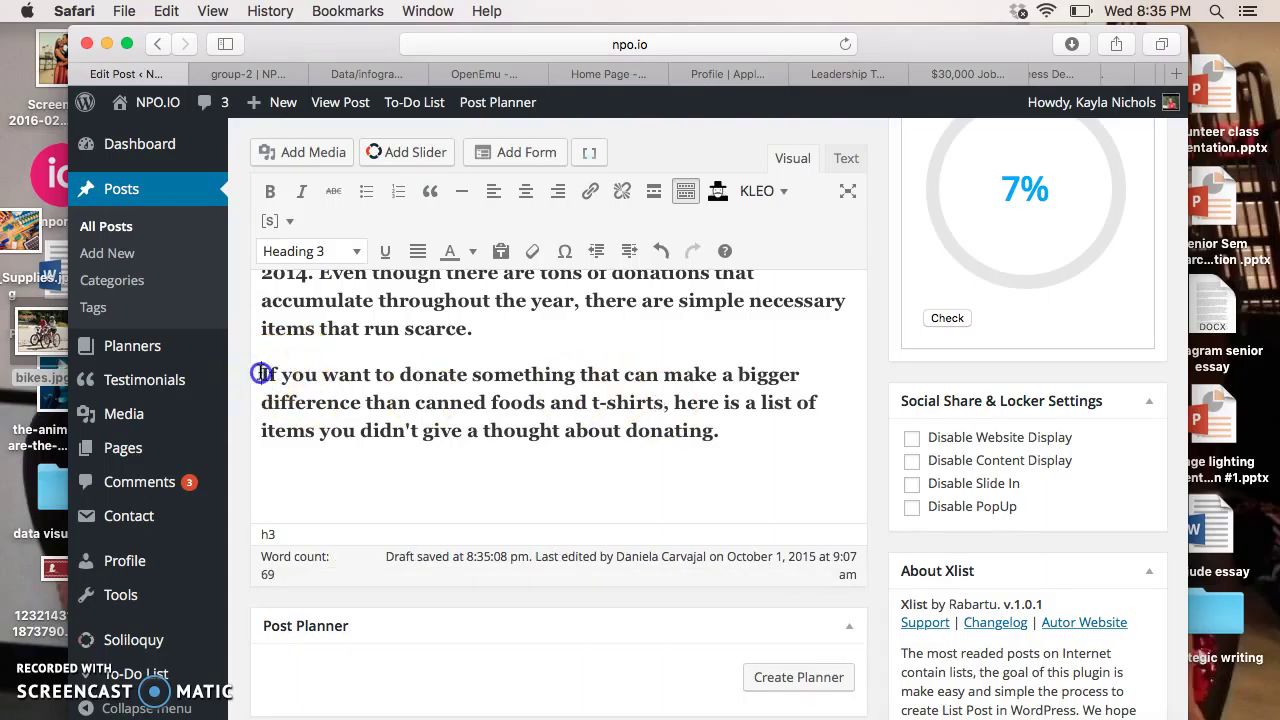
text(Ca)
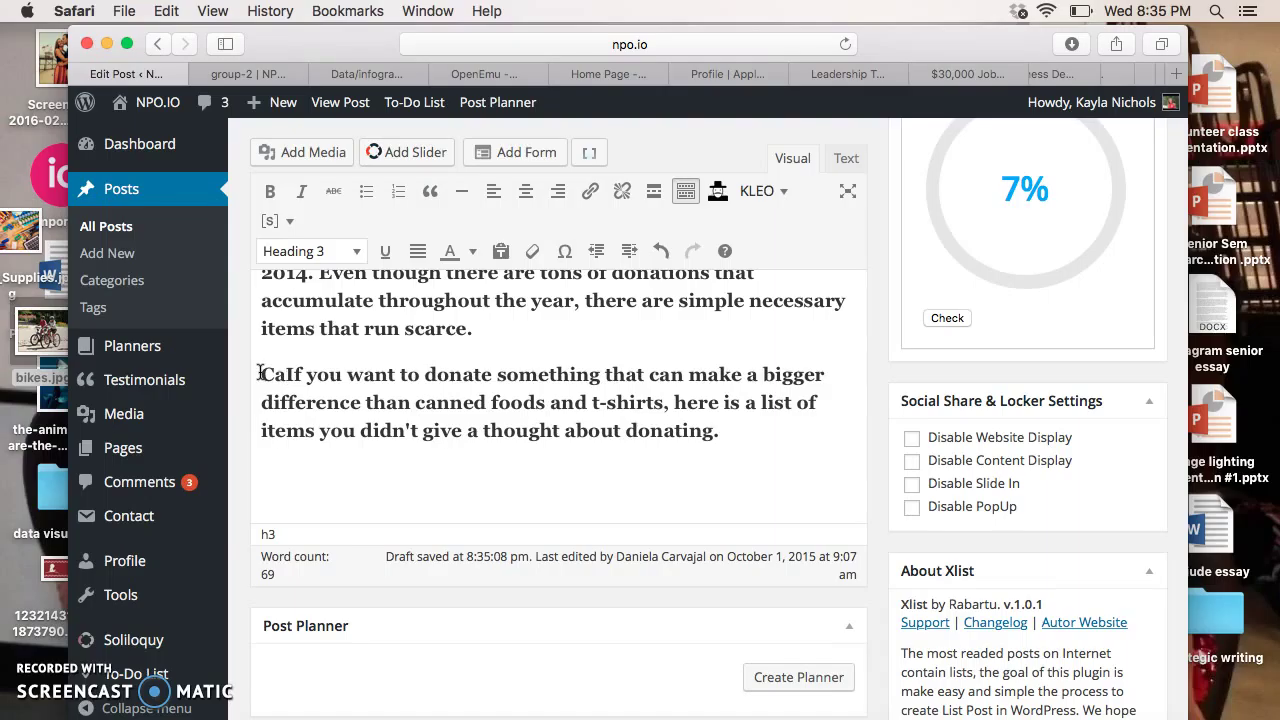
key(BackSpace)
key(BackSpace)
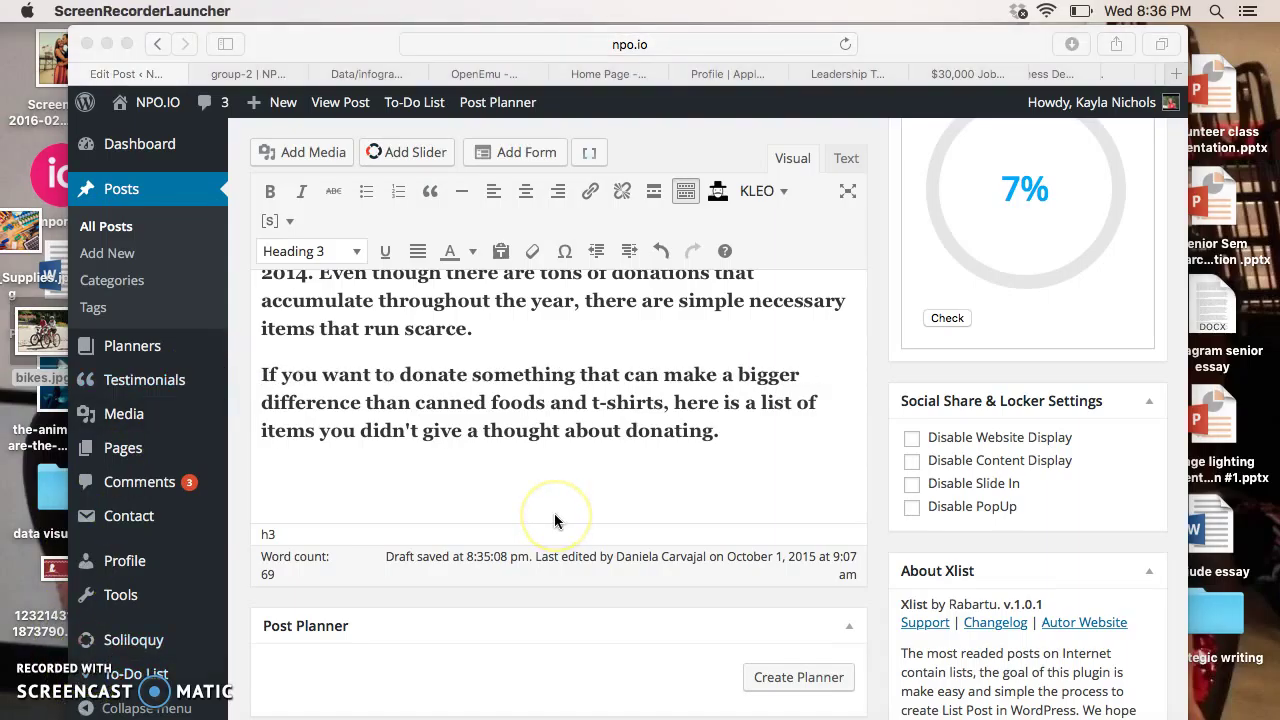
- Insert "Even though canned goods and t-shirts" at the start of the second paragraph, before "If you want to donate"
scroll(554, 513, up, 1)
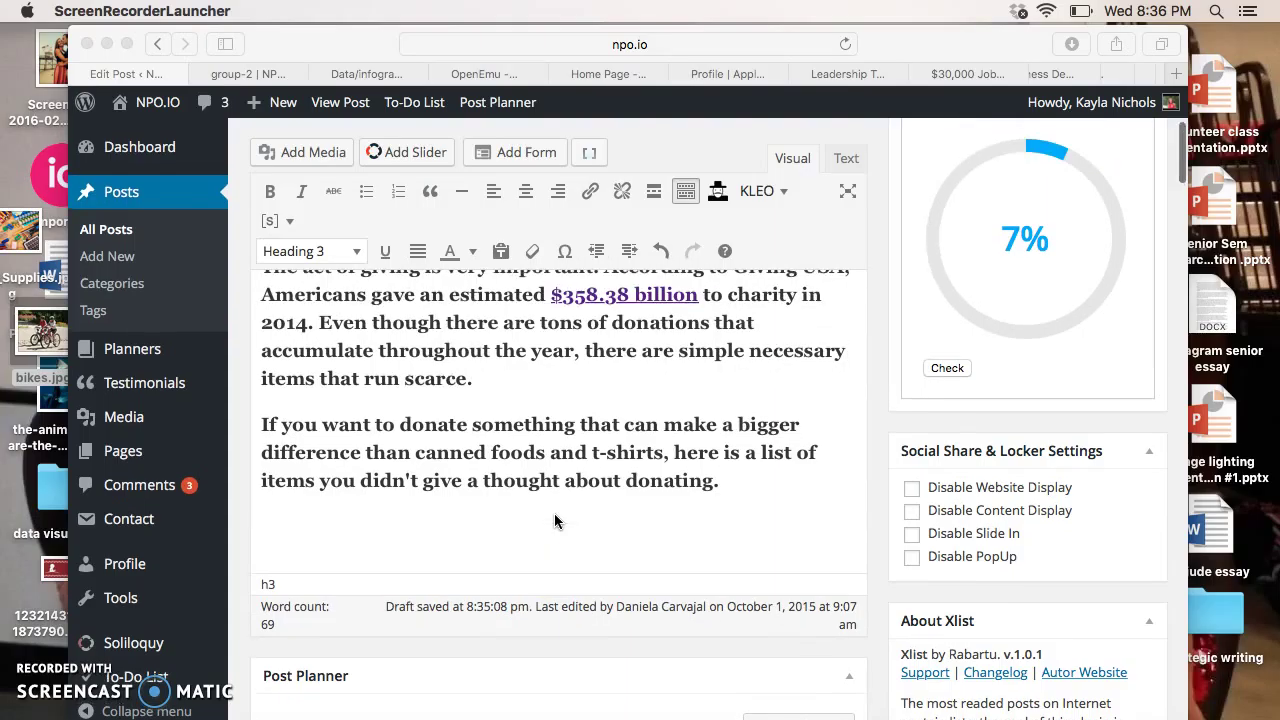
click(263, 424)
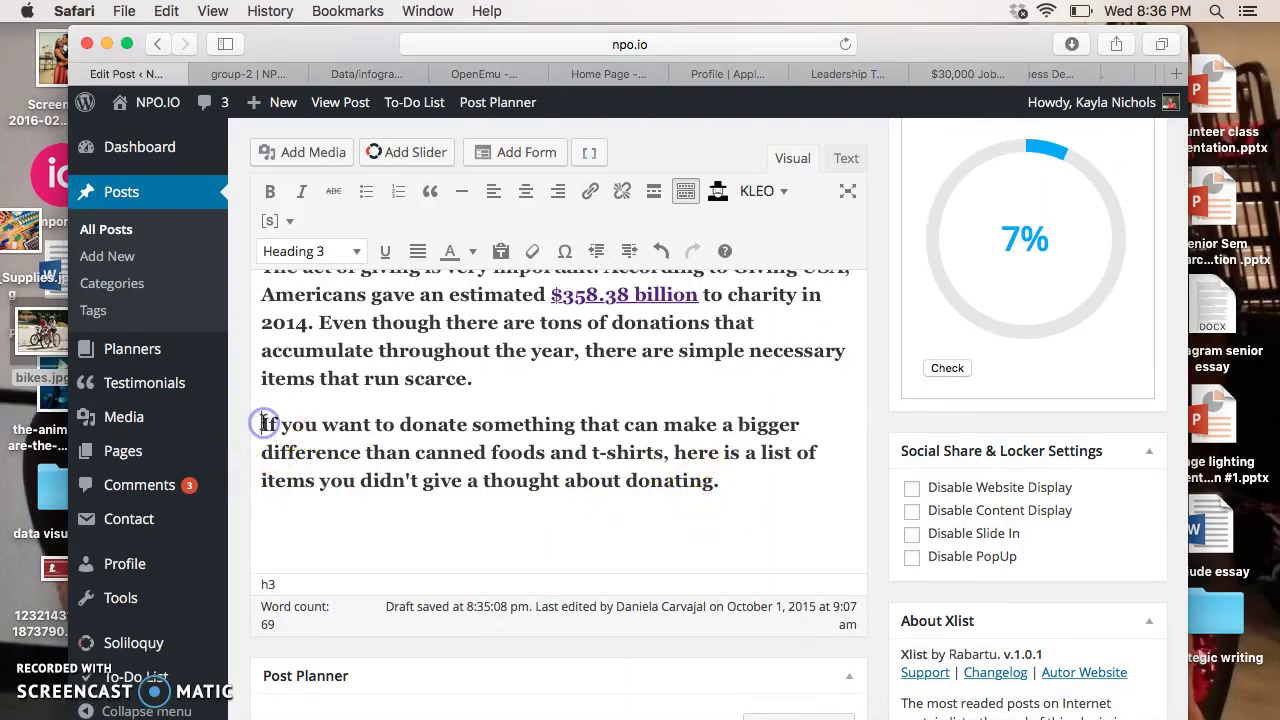
text(Even)
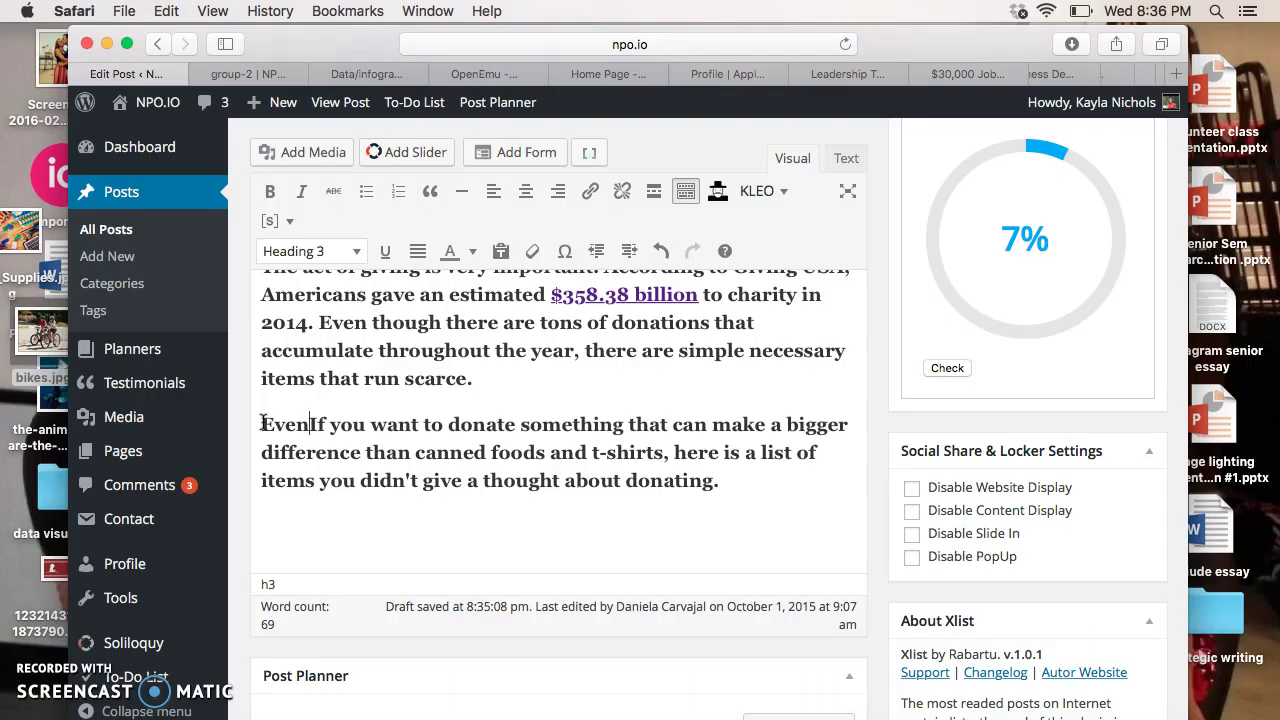
scroll(263, 424, up, 2)
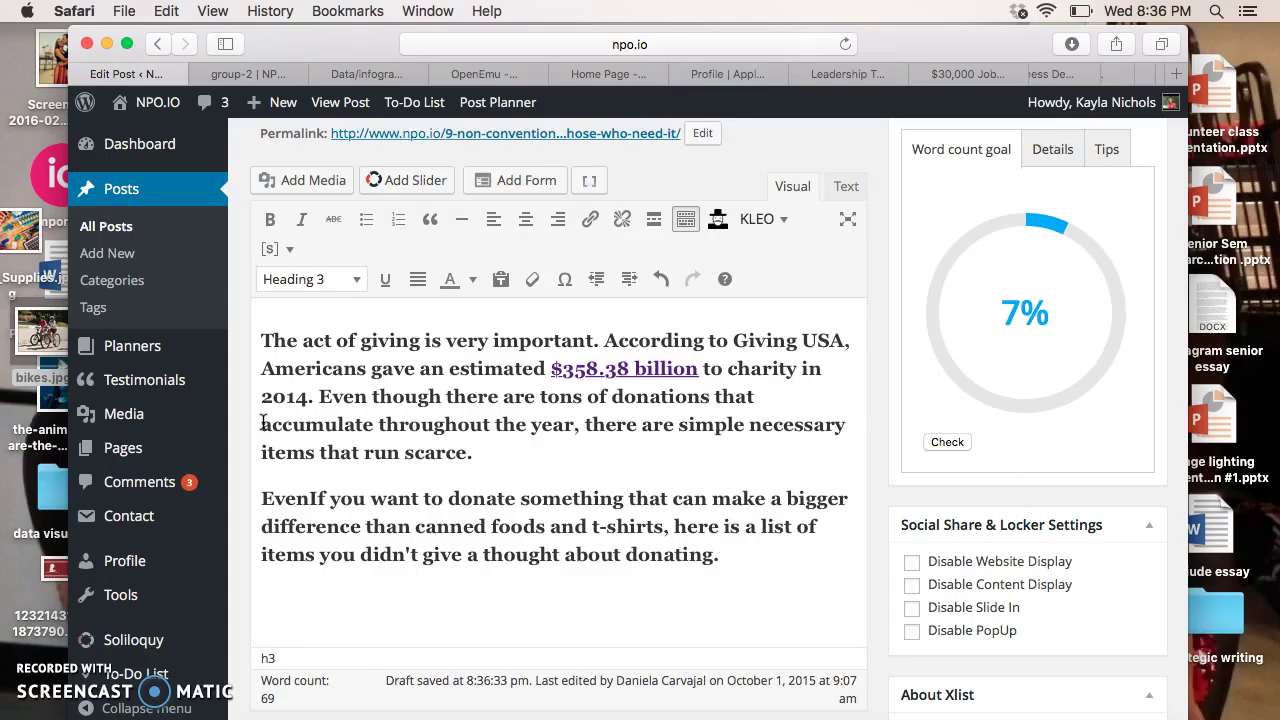
text(though)
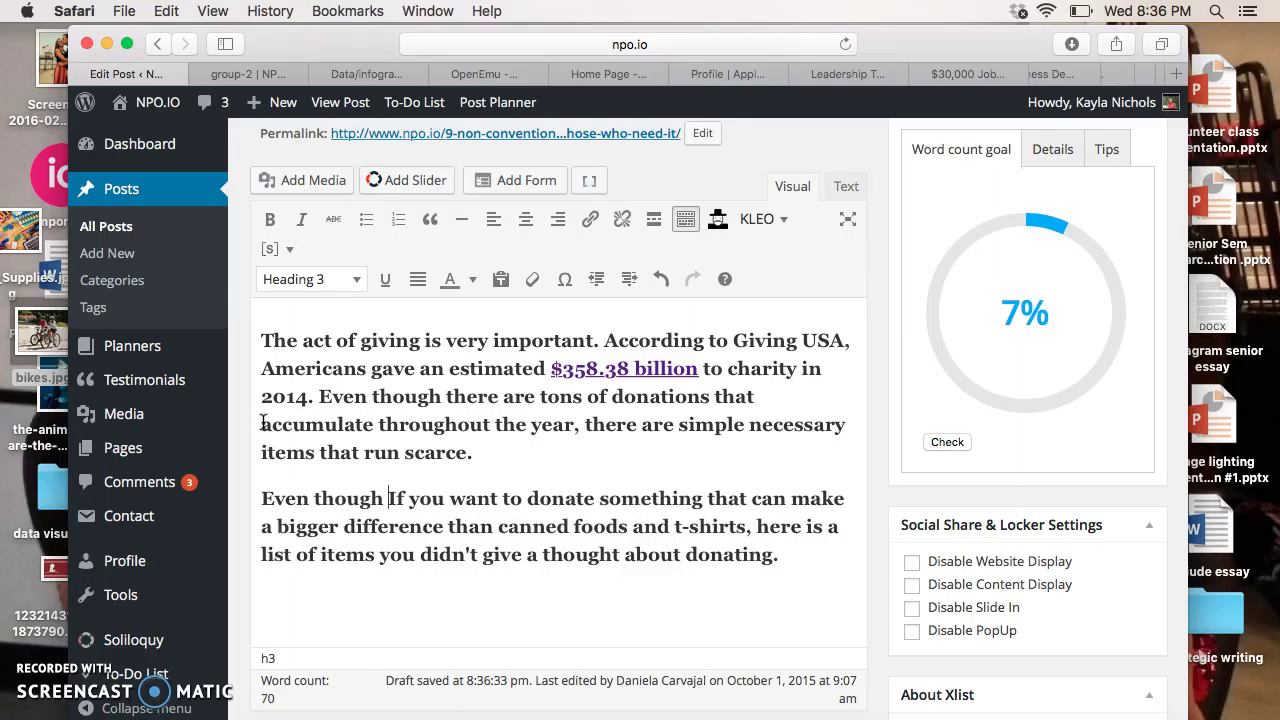
text( canned)
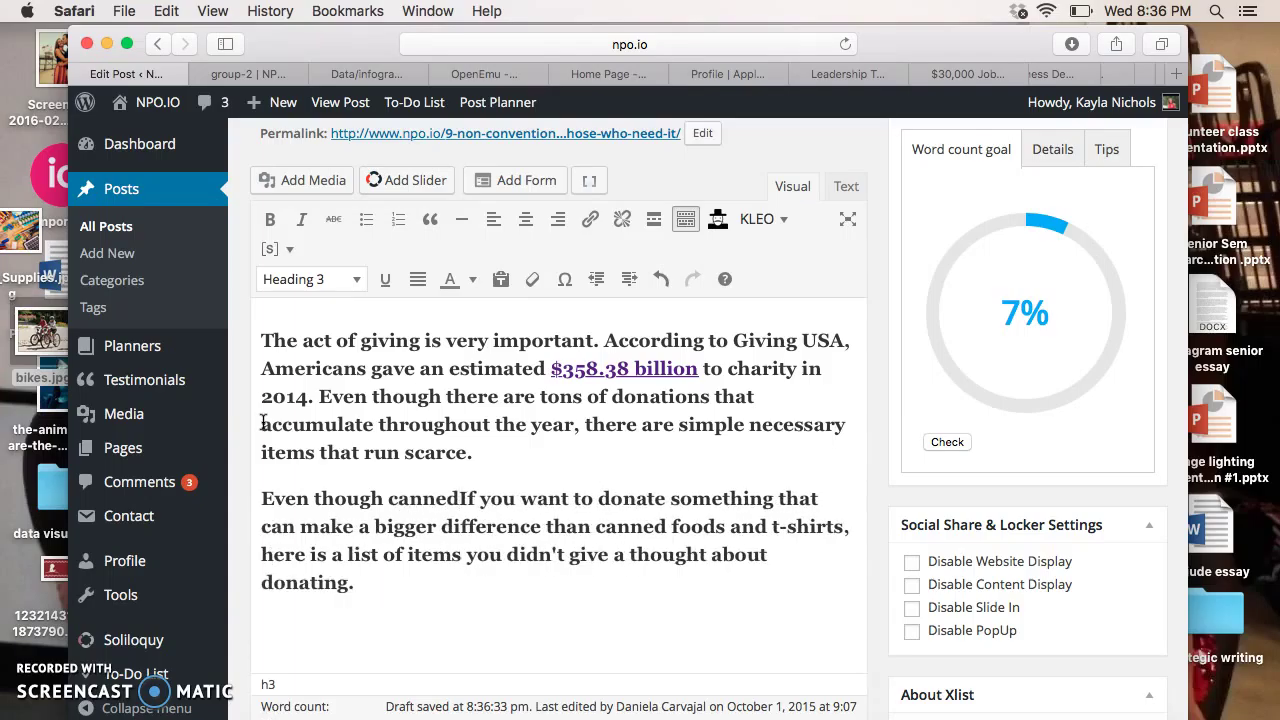
text( goods a)
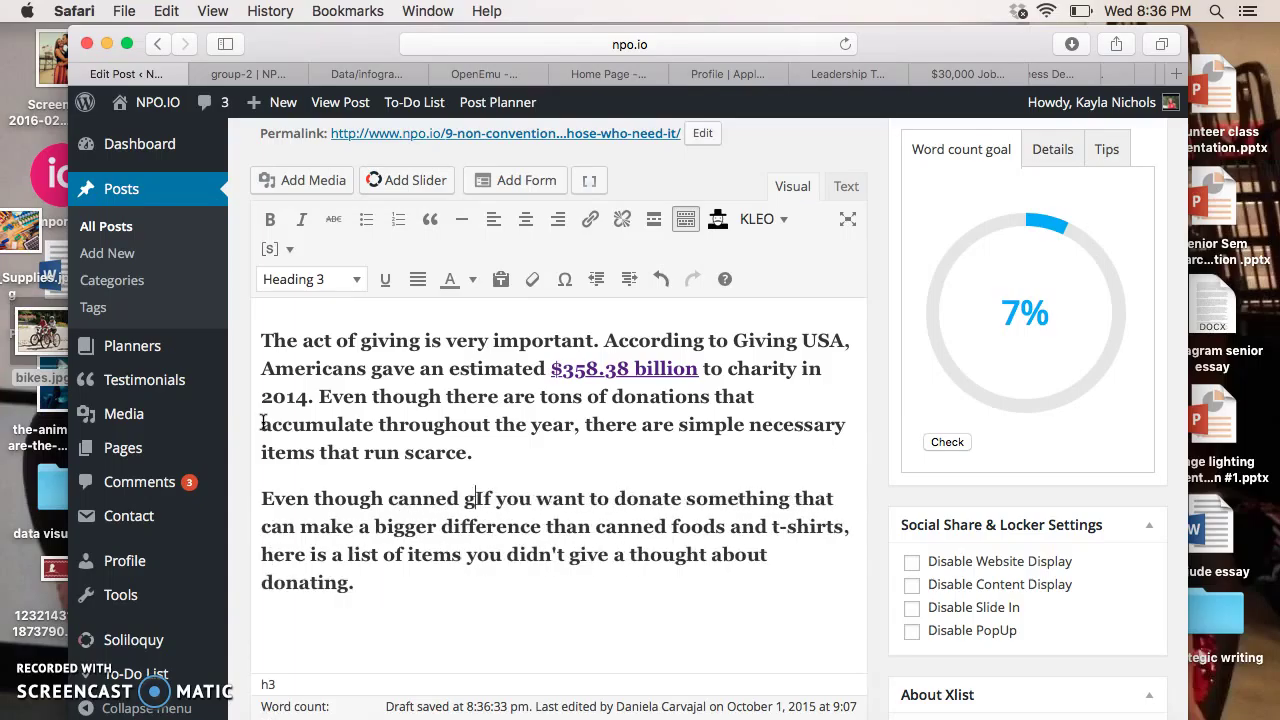
text(nd )
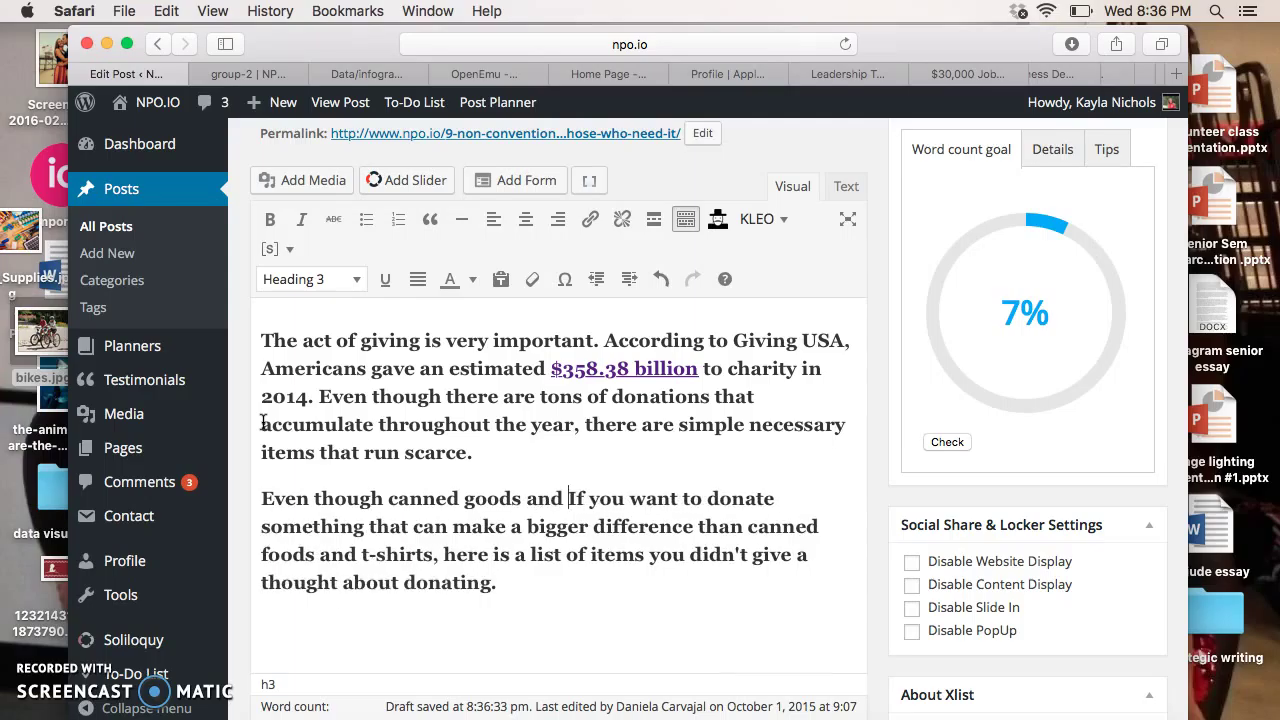
text(t-shirts)
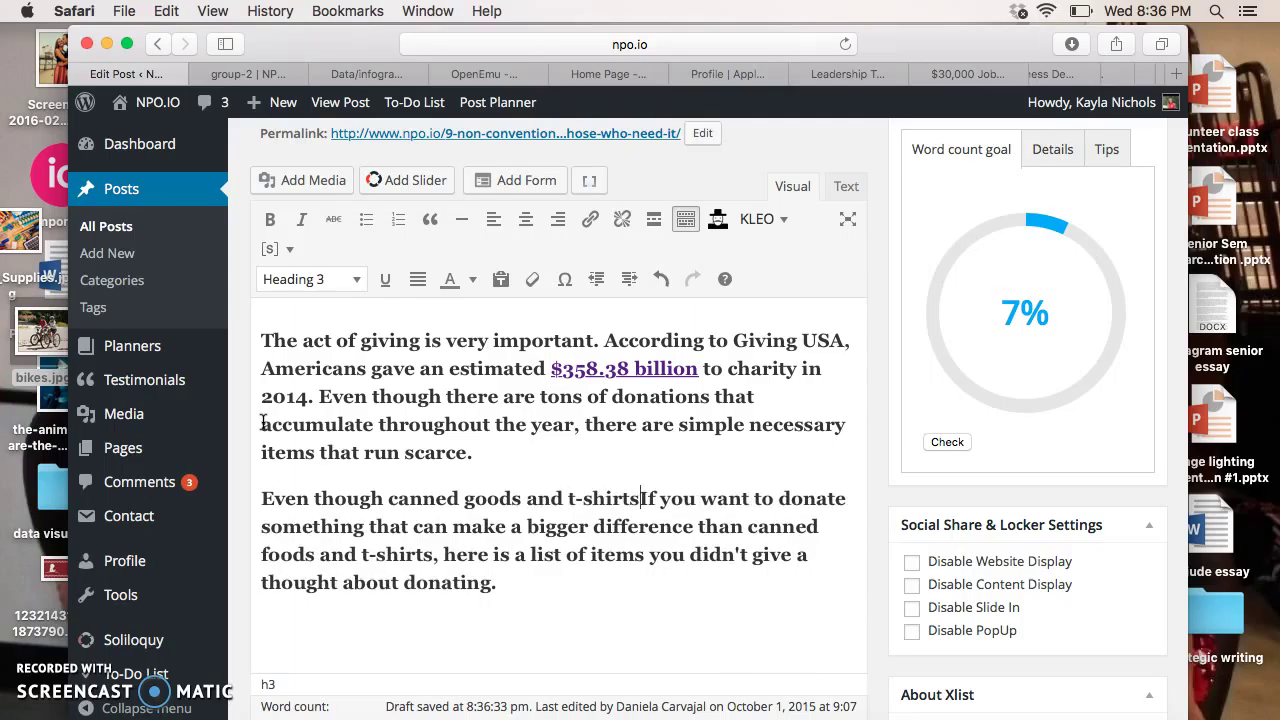
- Continue the new opening clause with "are extremely important items to donate," after "t-shirts"
text( are extre)
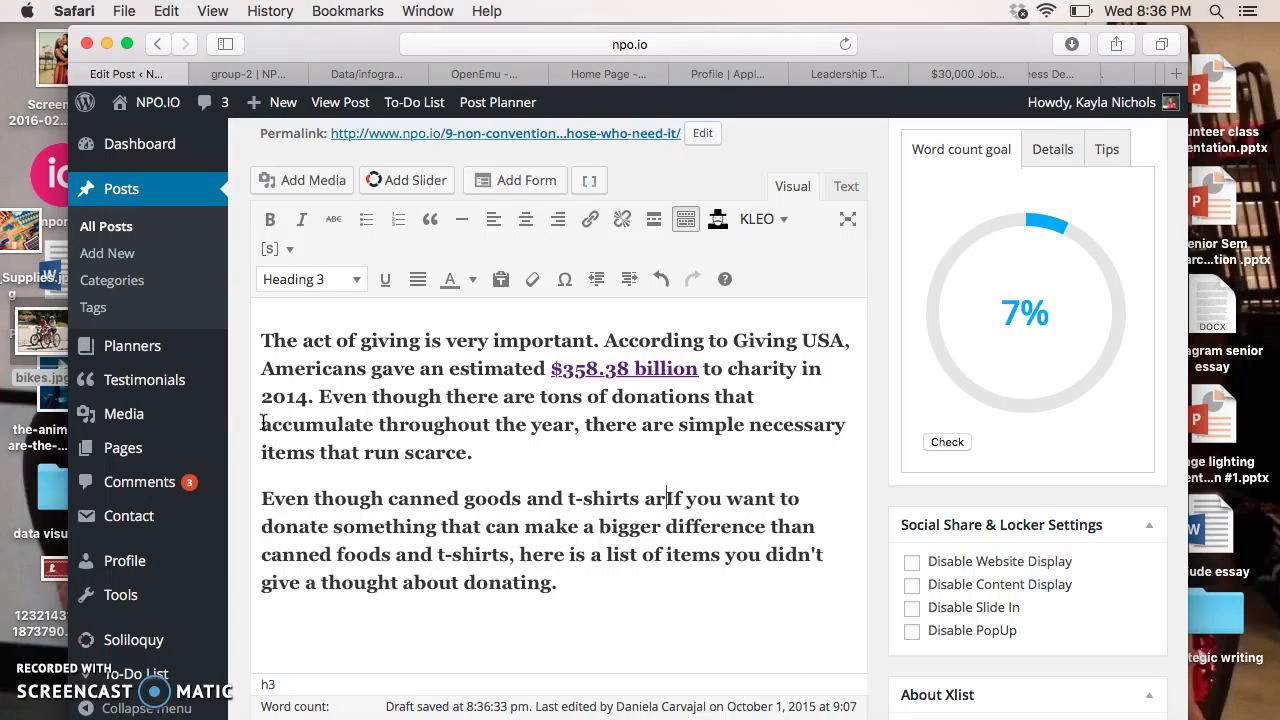
text(mely )
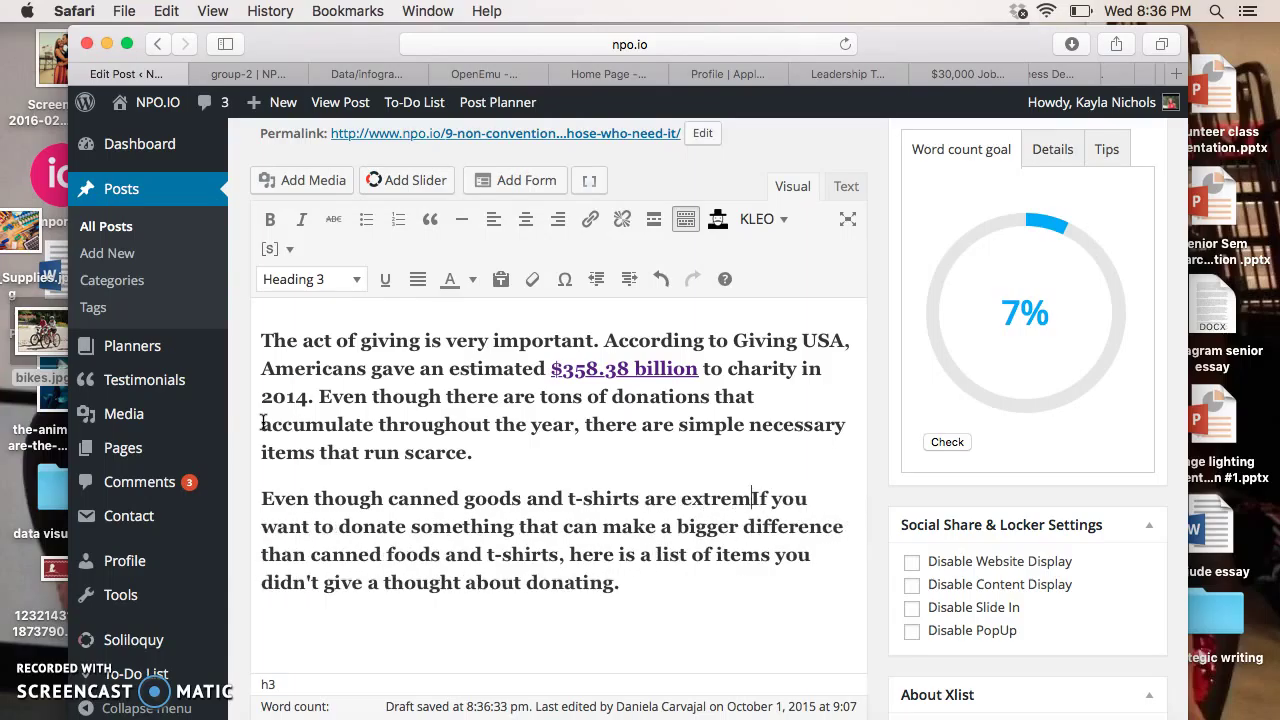
text(importan)
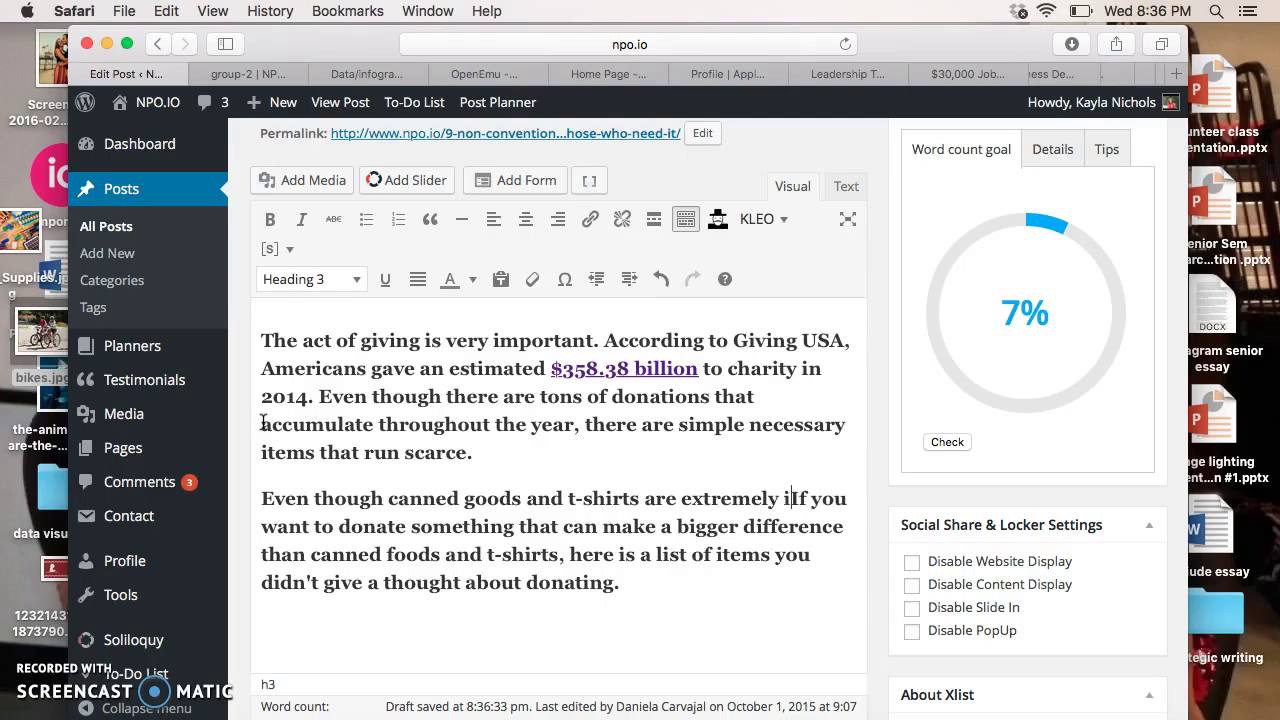
text(t items )
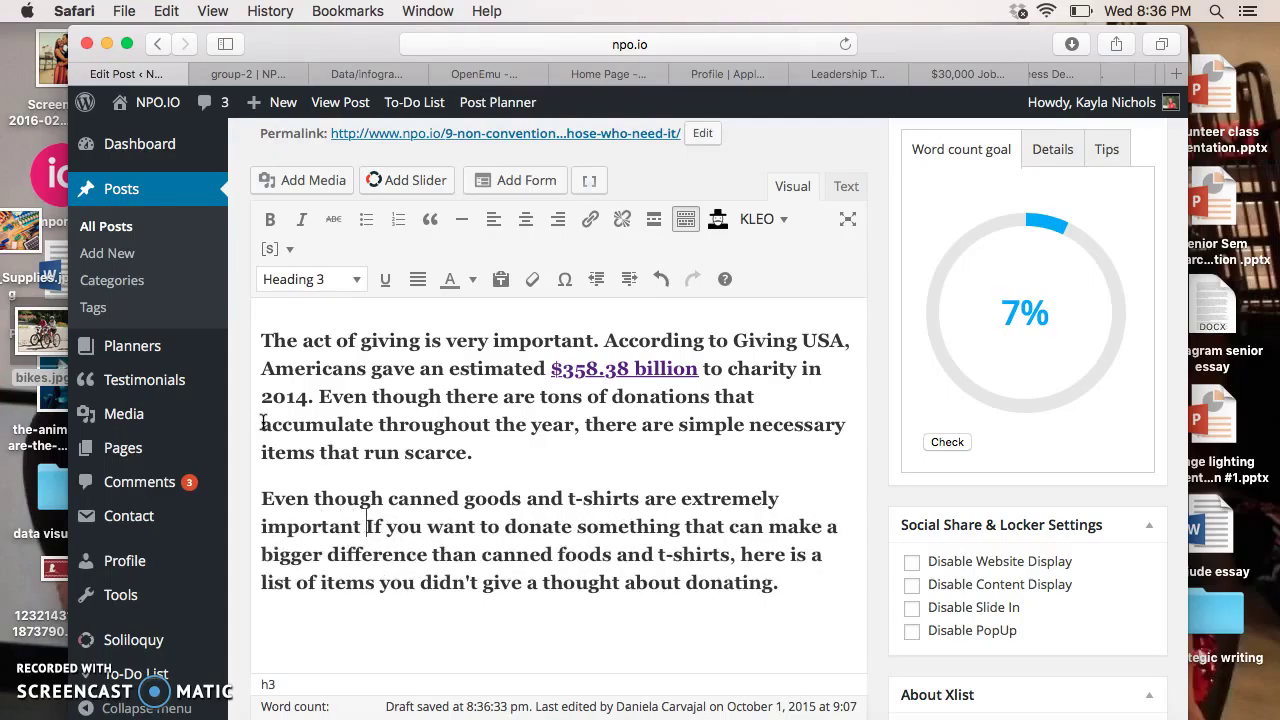
text(to donate)
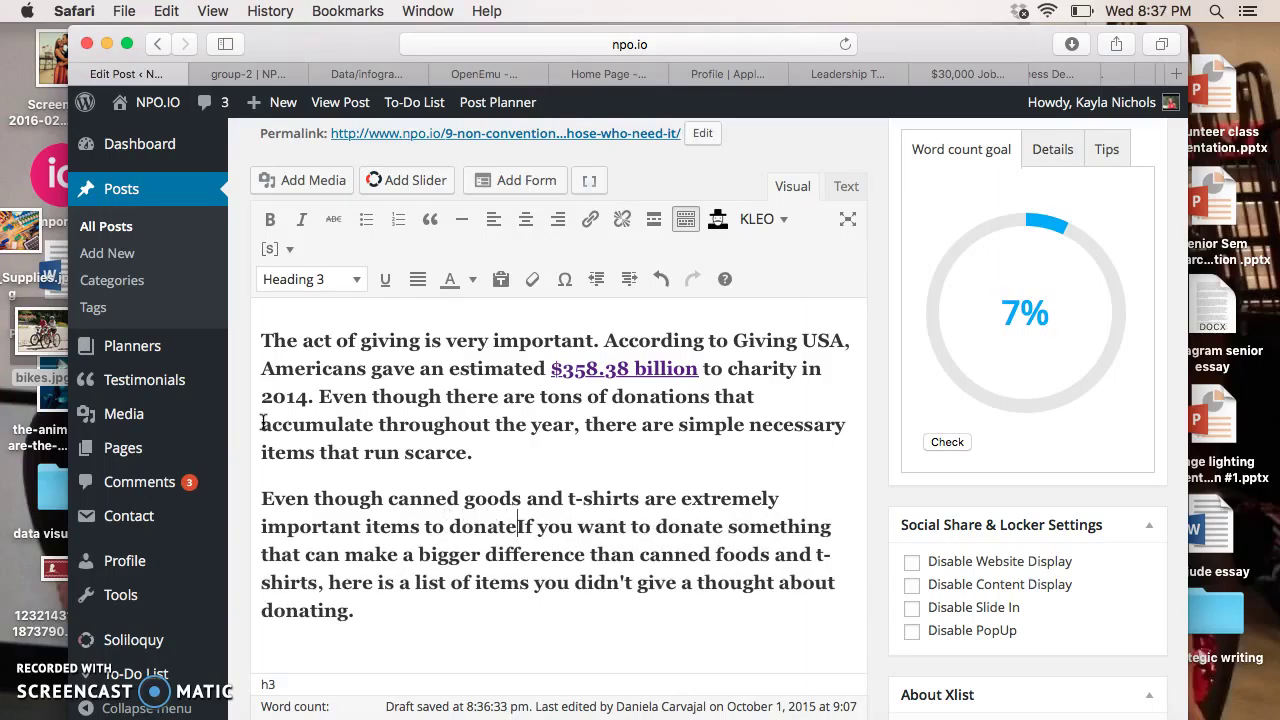
text(, )
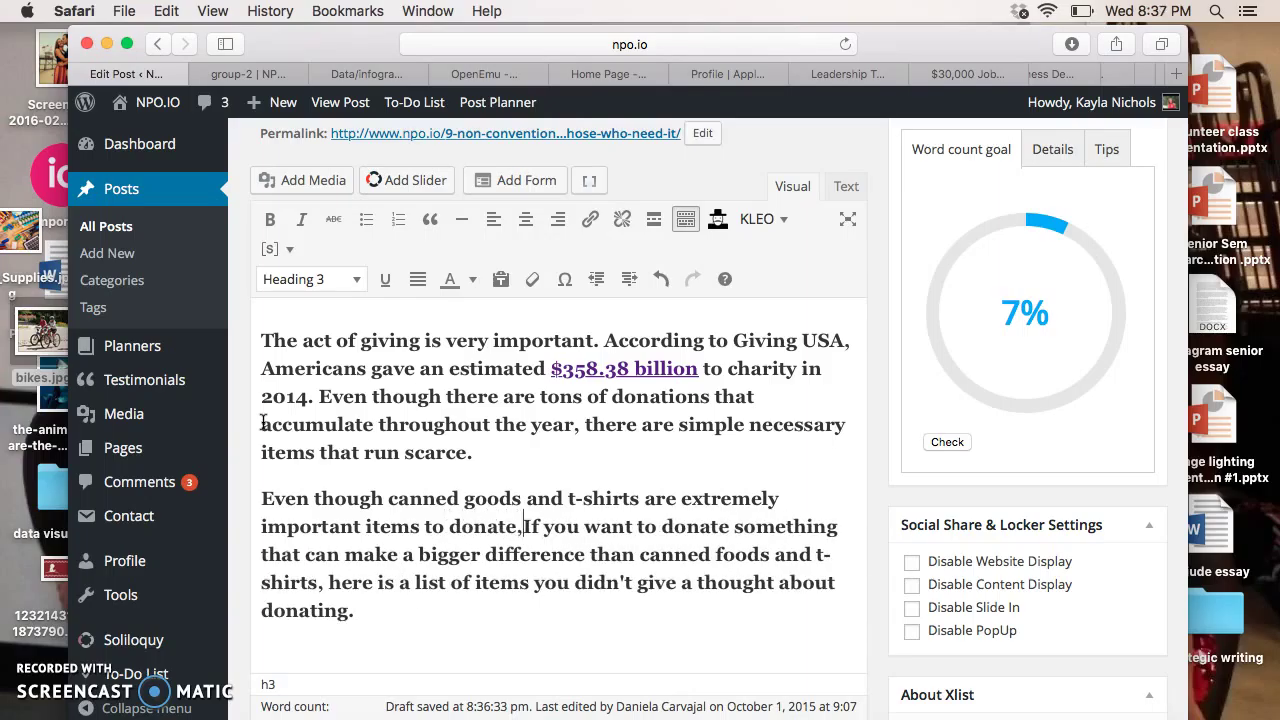
- Complete the new sentence with "here is a list of some other necessary items to consider donating:"
text(here is )
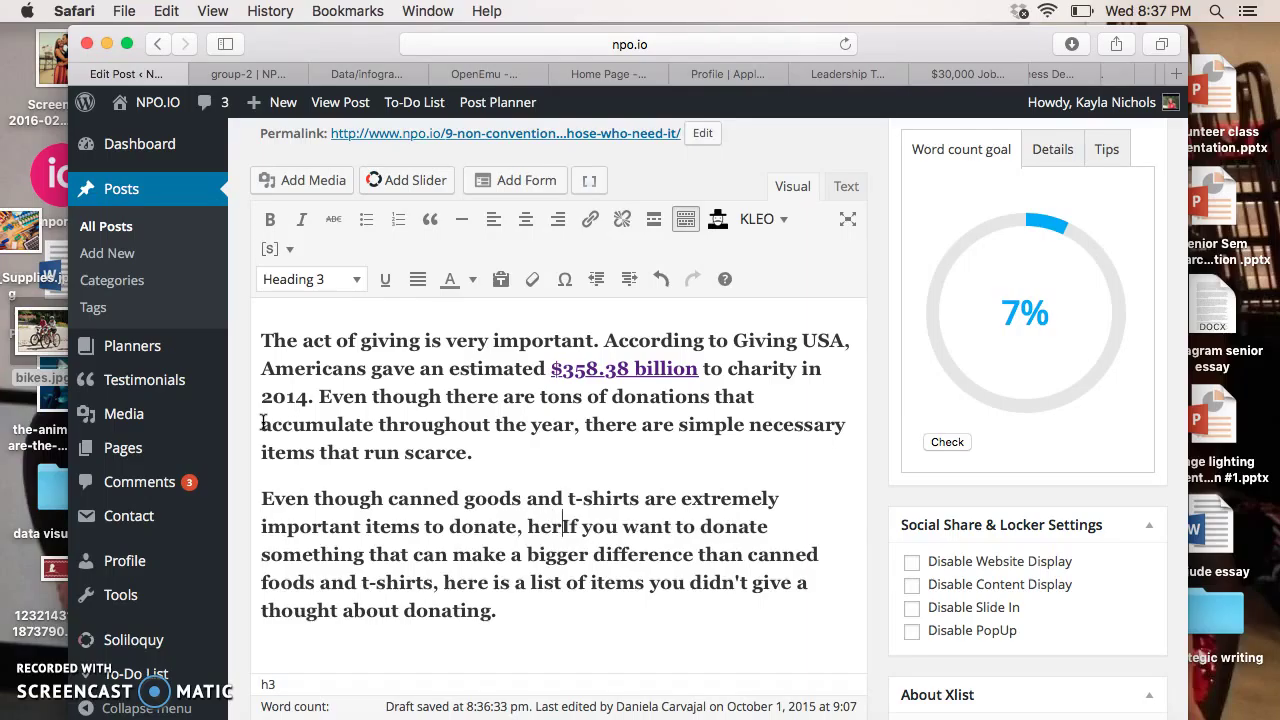
text(a list of)
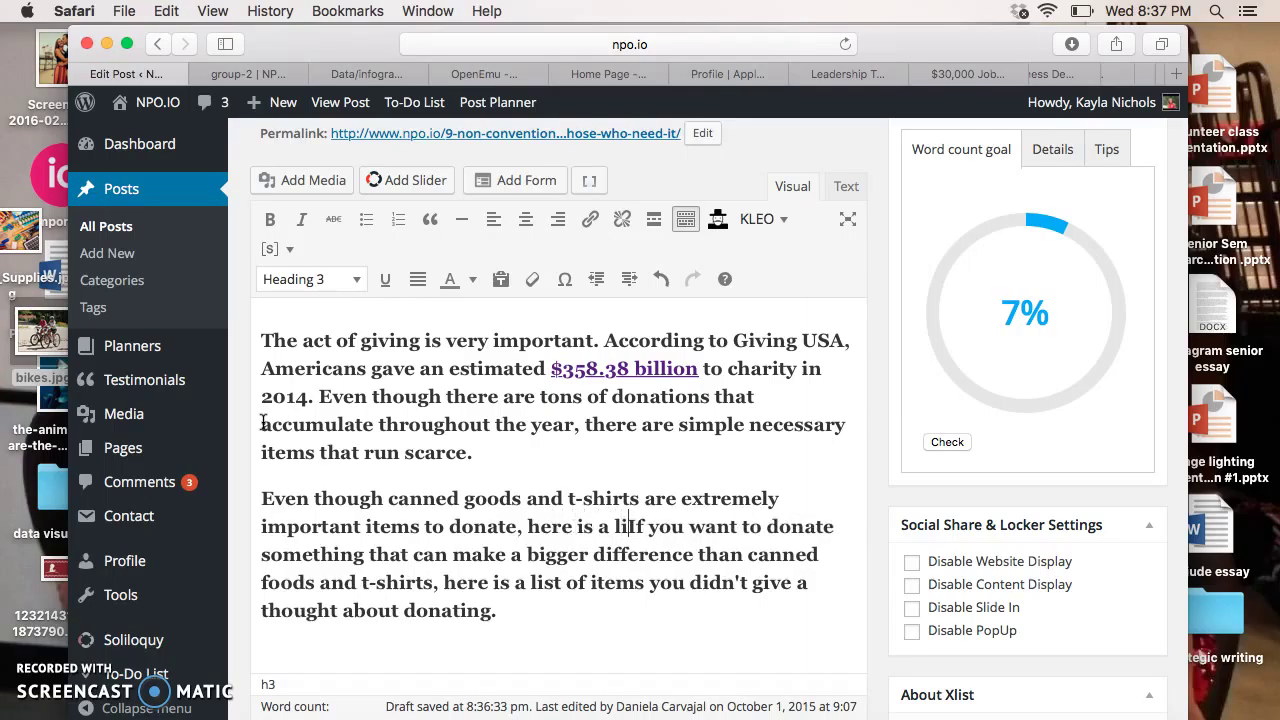
text( some oth)
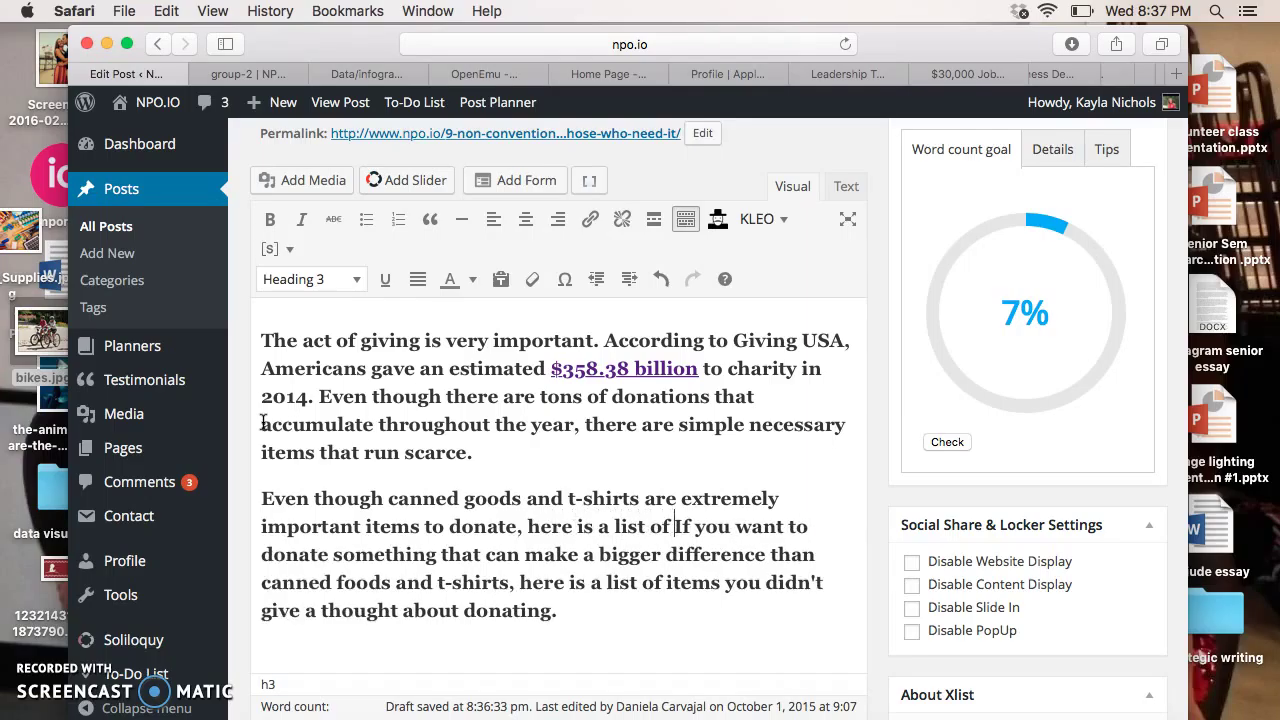
text(er)
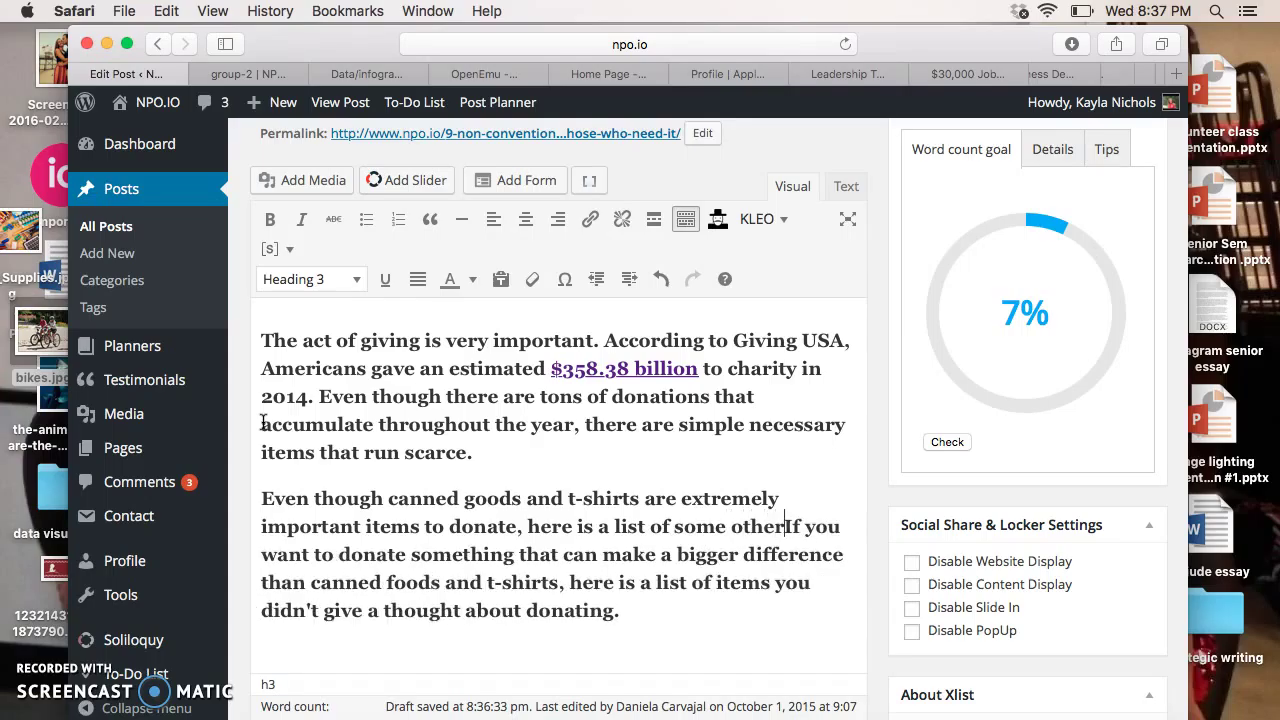
text( neces)
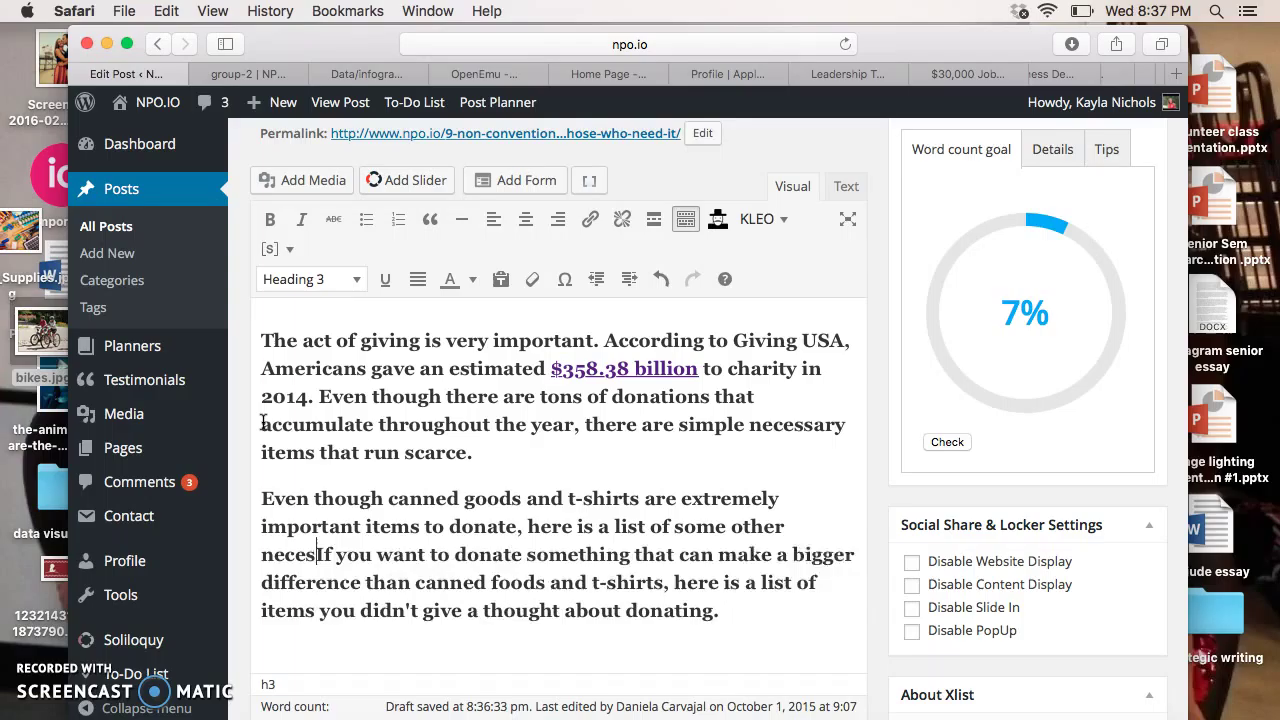
text(sary)
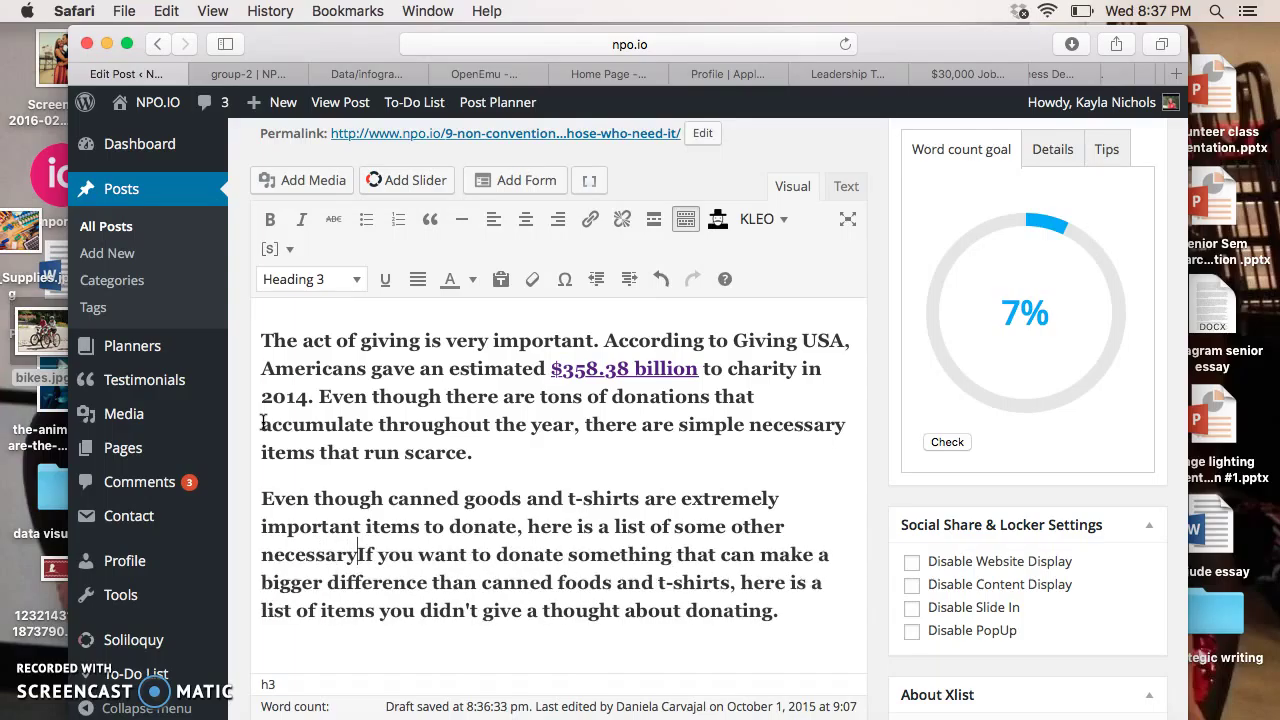
key(BackSpace)
key(BackSpace)
key(BackSpace)
key(BackSpace)
key(BackSpace)
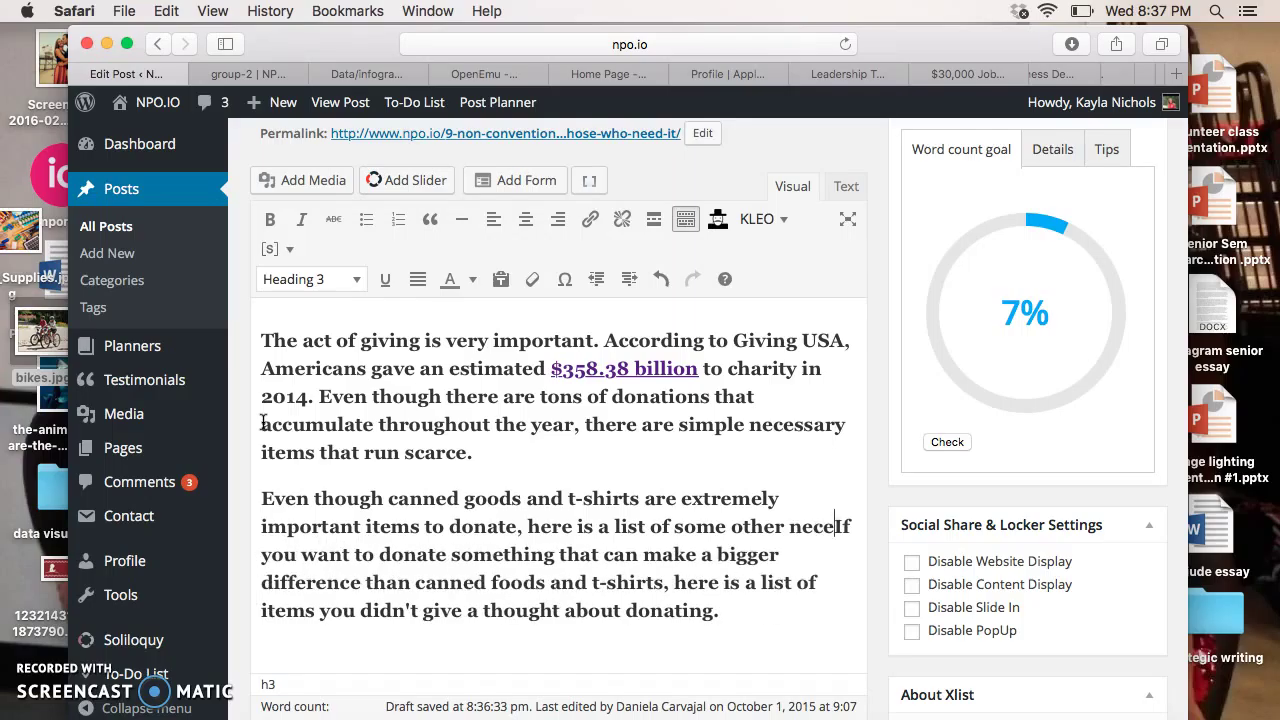
text(ssary )
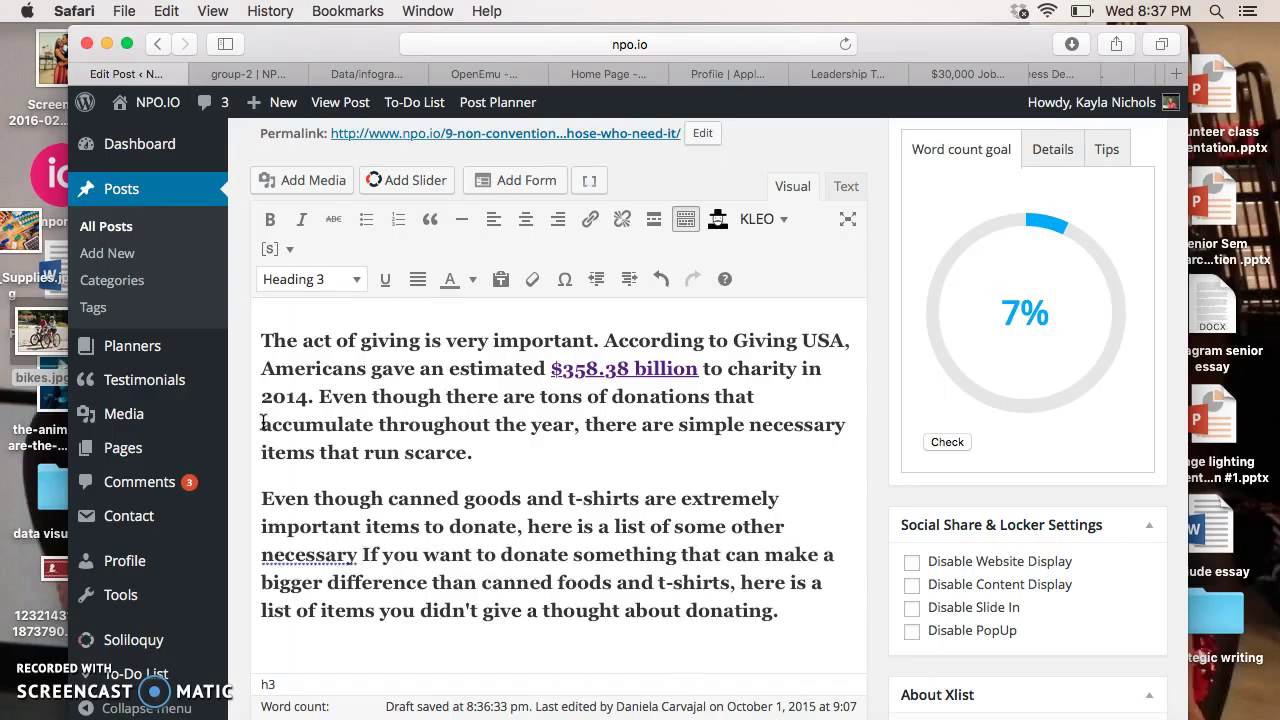
text(items)
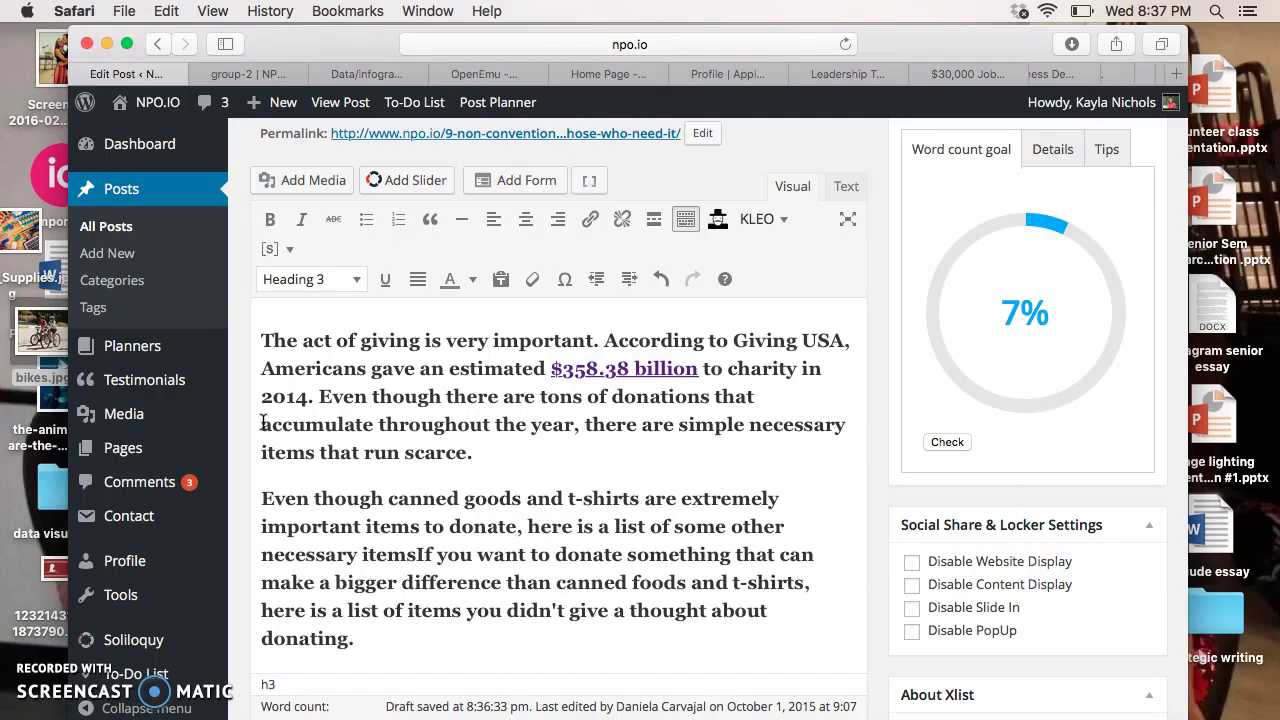
text(to consider donating)
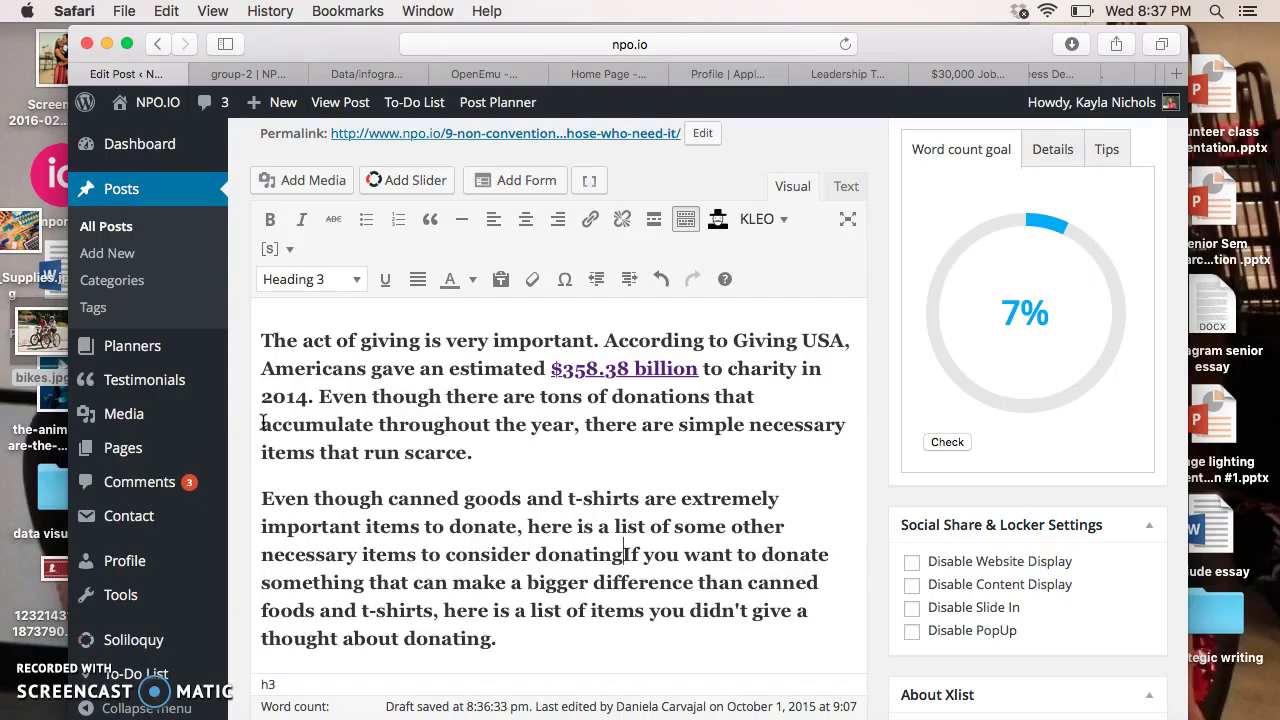
text(:)
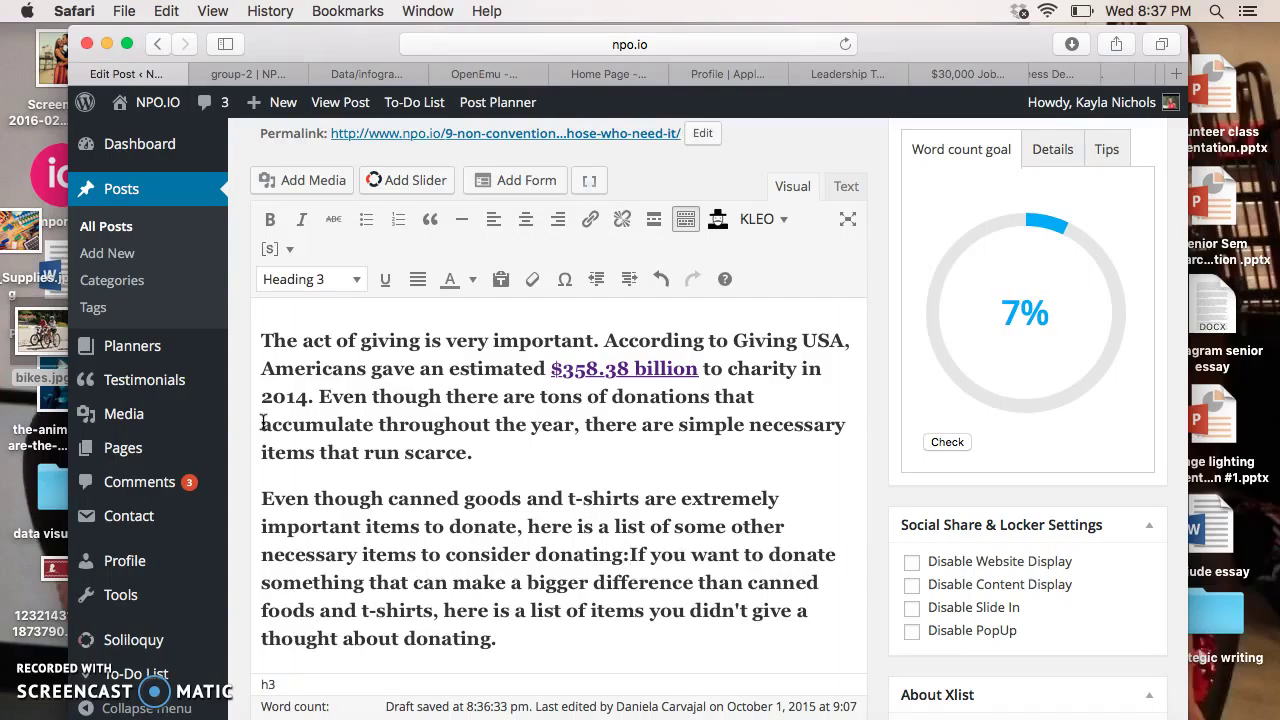
- Separate the old "If you want to donate something" sentence from the new one with a paragraph break and delete it
key(Return)
drag(732, 646, 251, 583)
key(BackSpace)
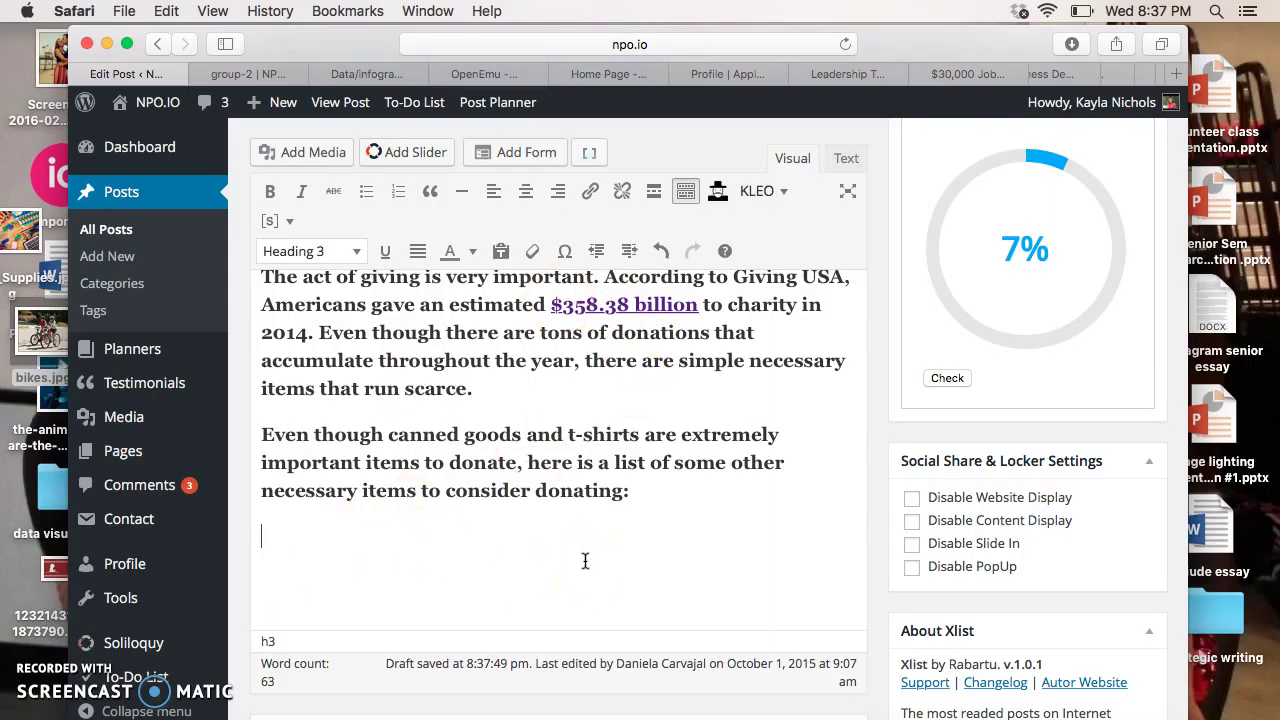
- Open the Diapers item in the post's manual Xlist for editing
scroll(585, 561, down, 5)
scroll(585, 561, up, 4)
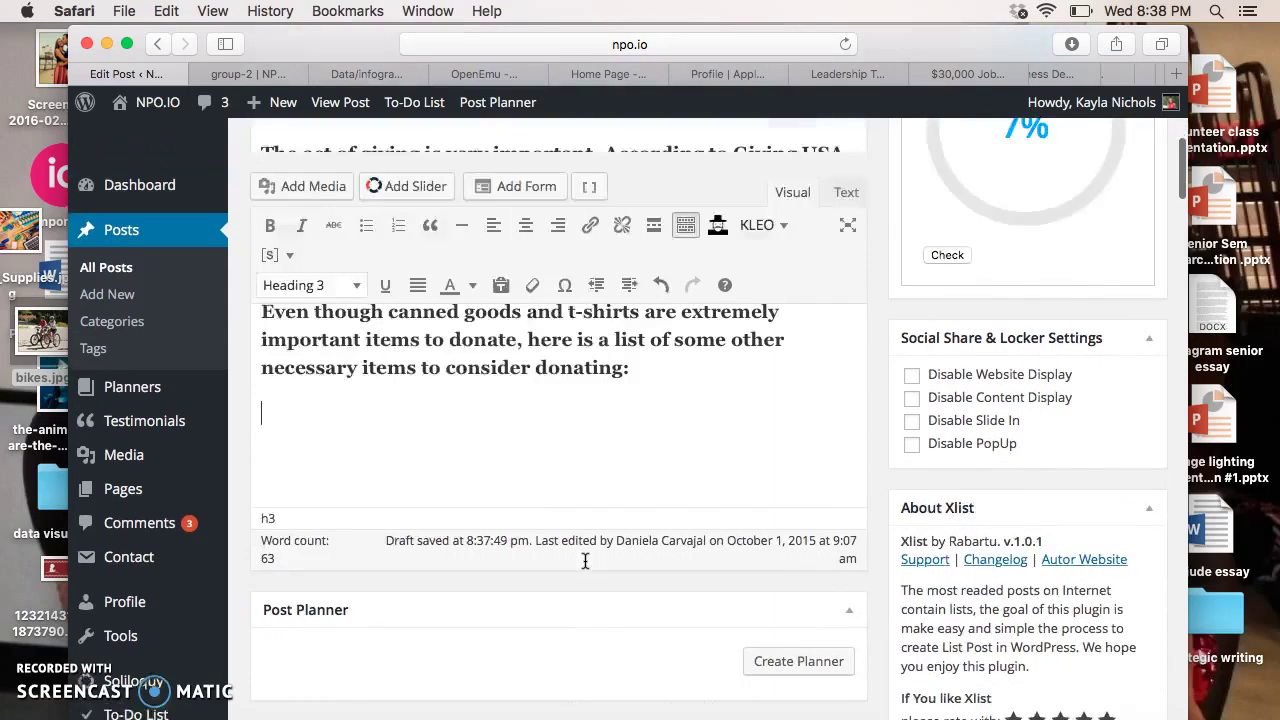
scroll(585, 561, down, 1)
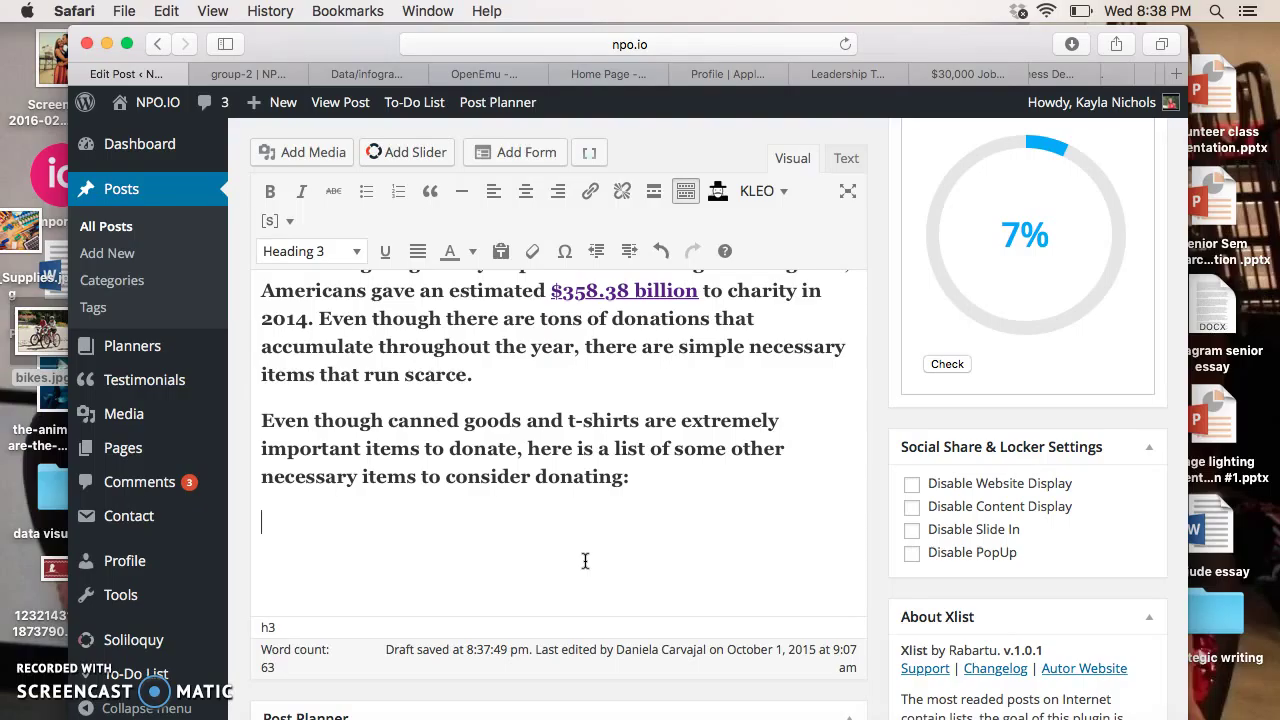
scroll(585, 561, down, 15)
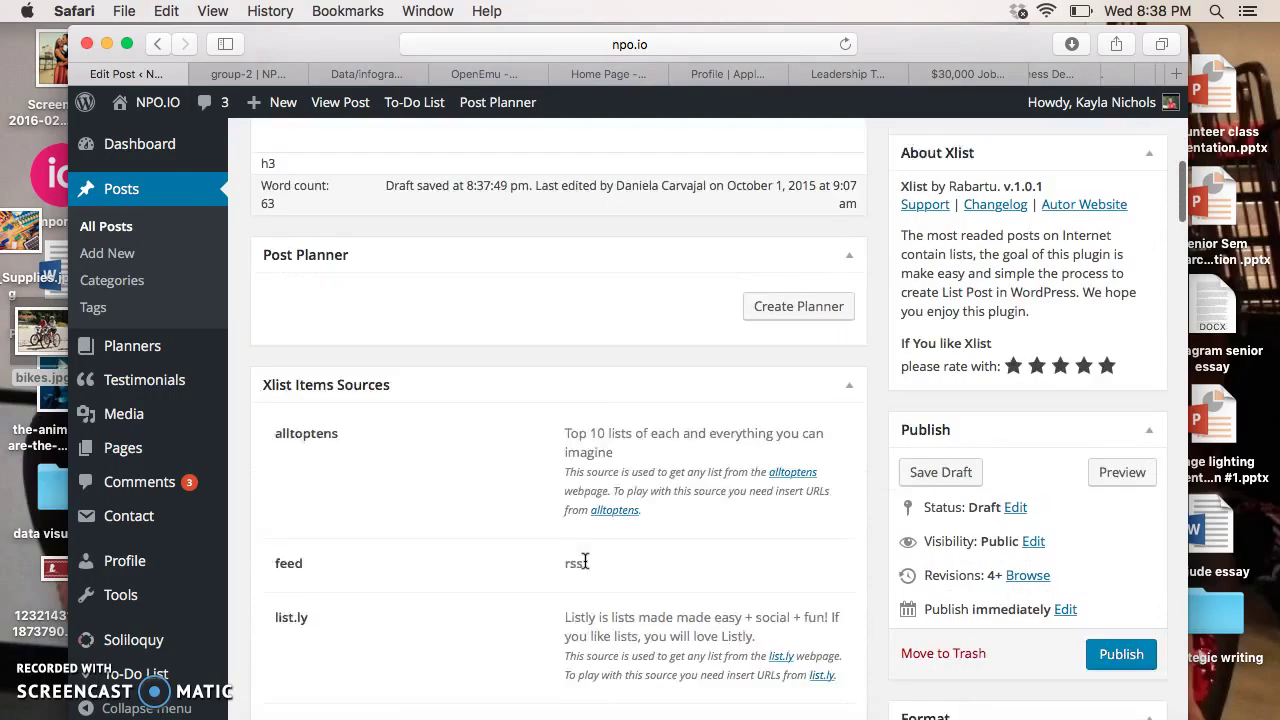
scroll(585, 561, down, 8)
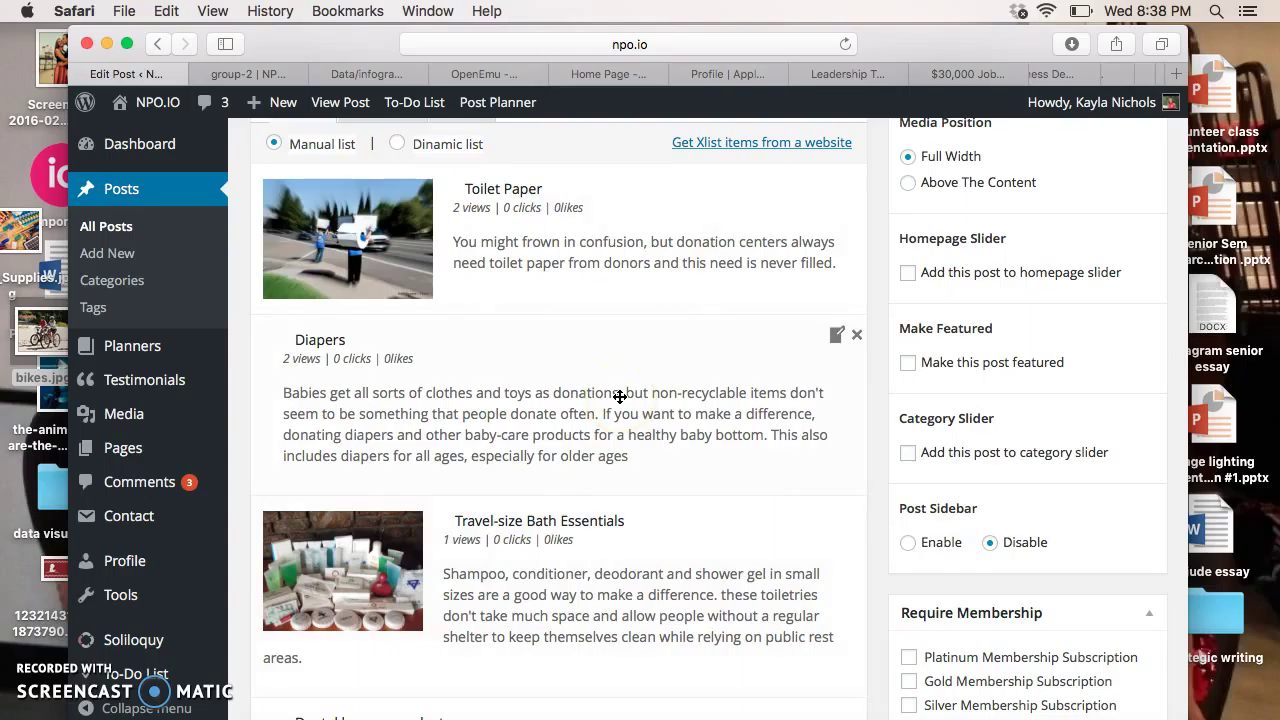
click(837, 335)
click(513, 379)
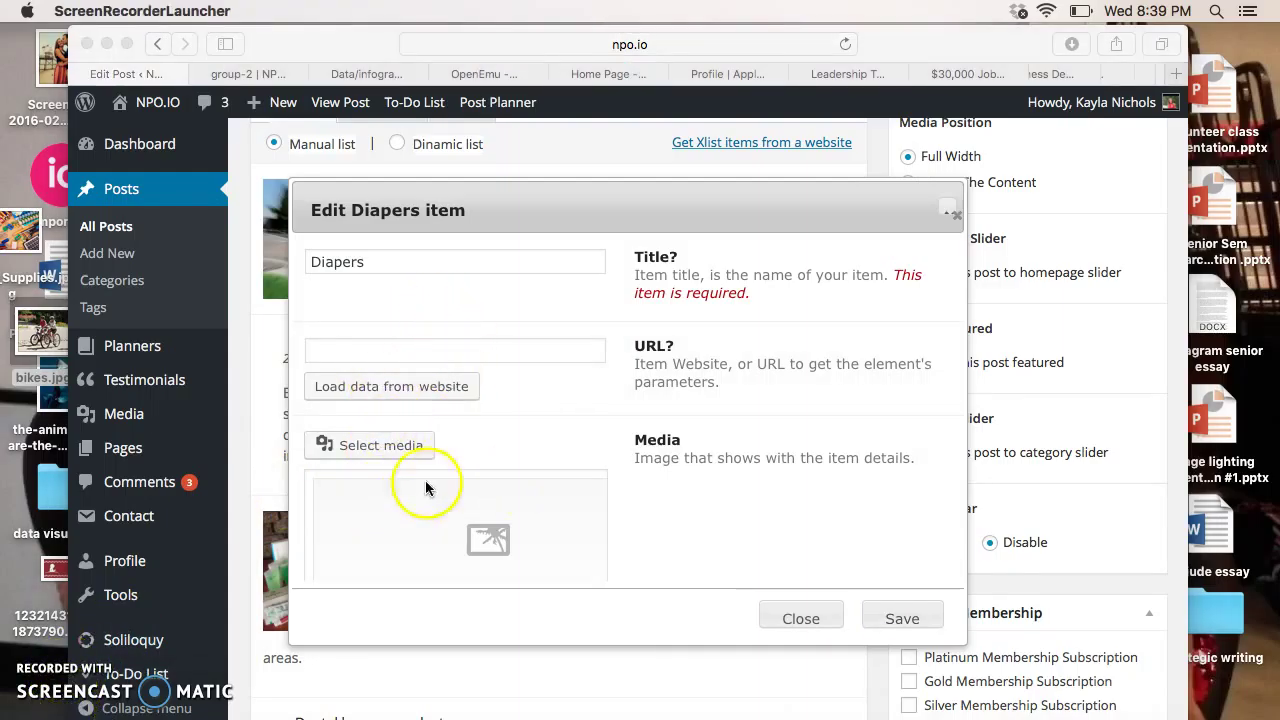
- Upload babies-in-diapers.jpg from the desktop to the media library as the image for the Diapers item
click(402, 447)
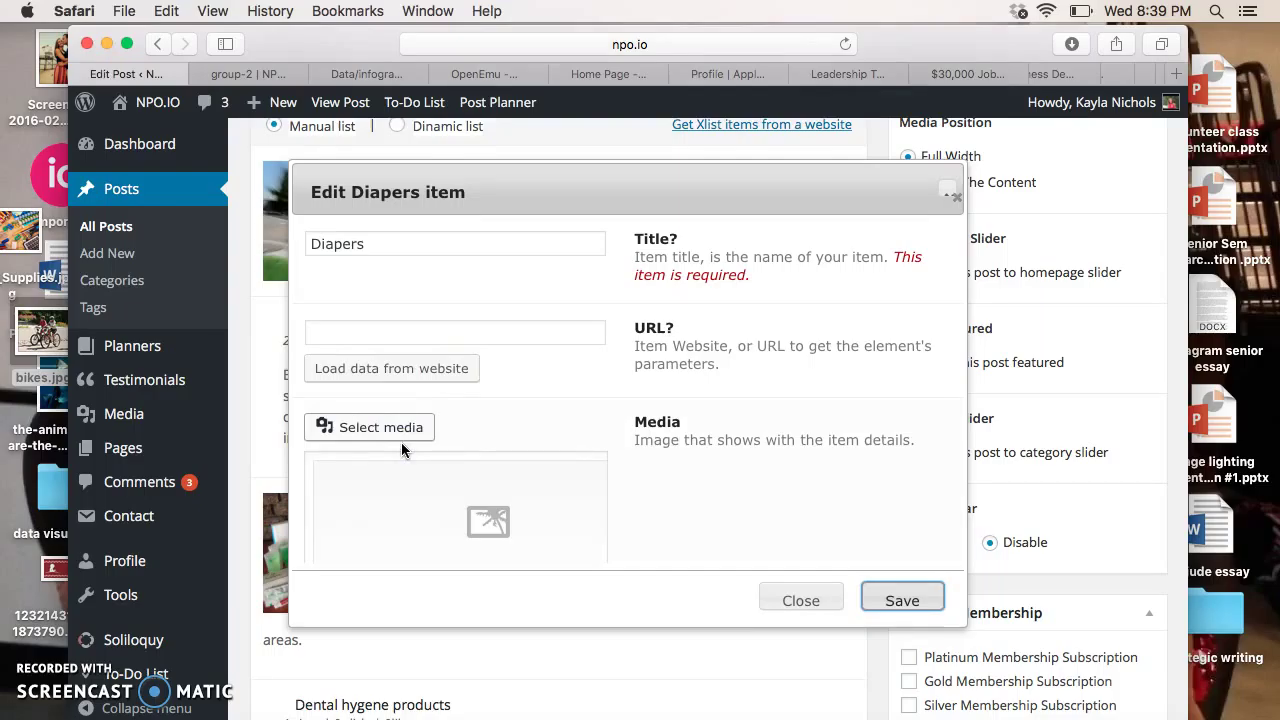
scroll(401, 442, up, 1)
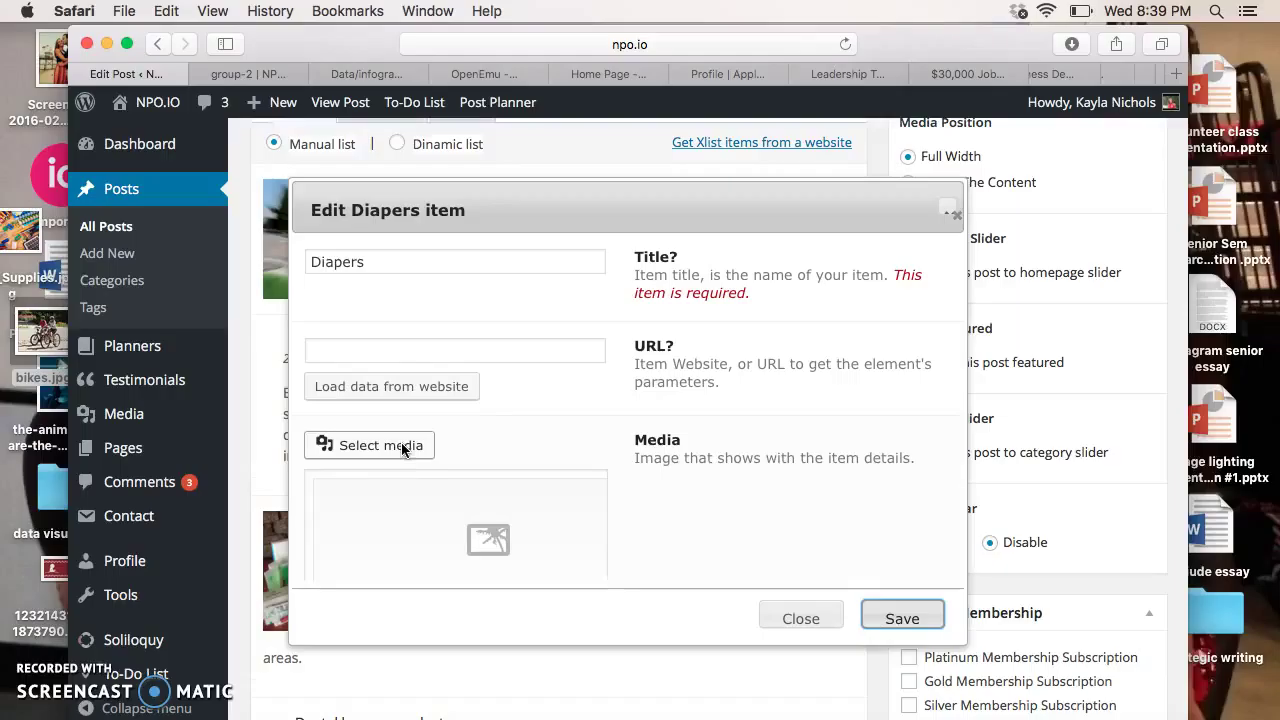
click(402, 447)
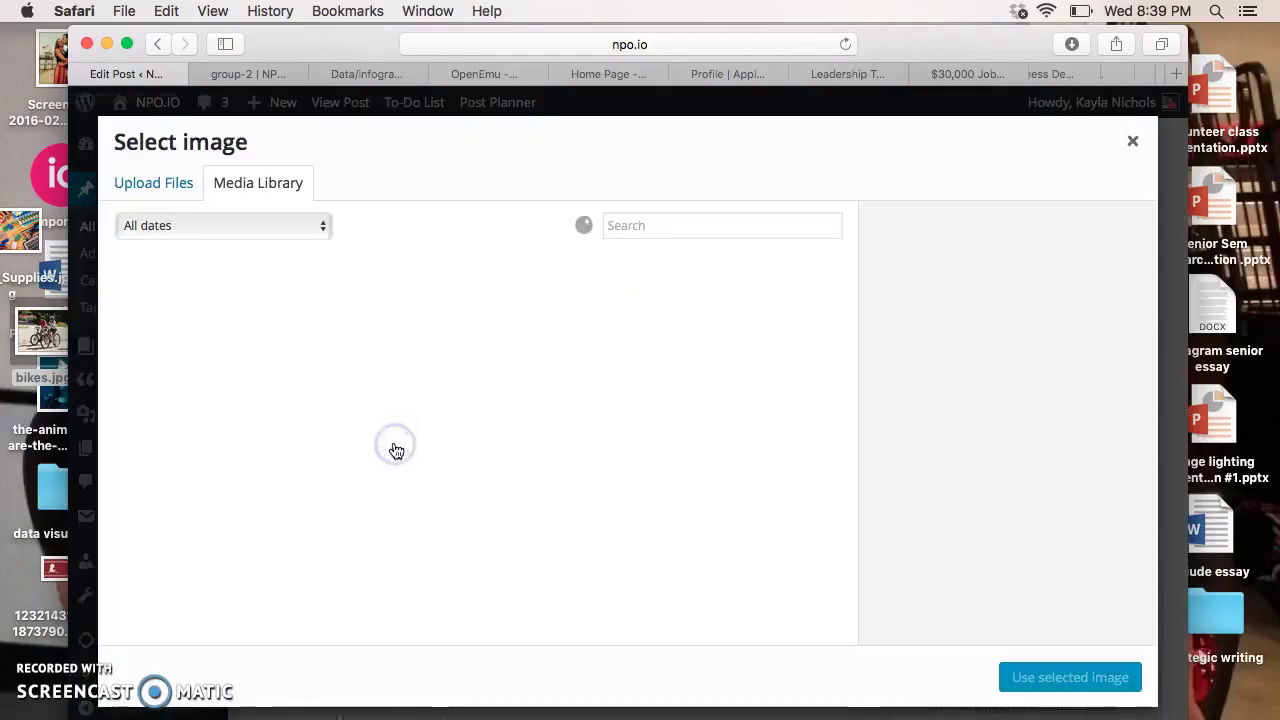
click(168, 184)
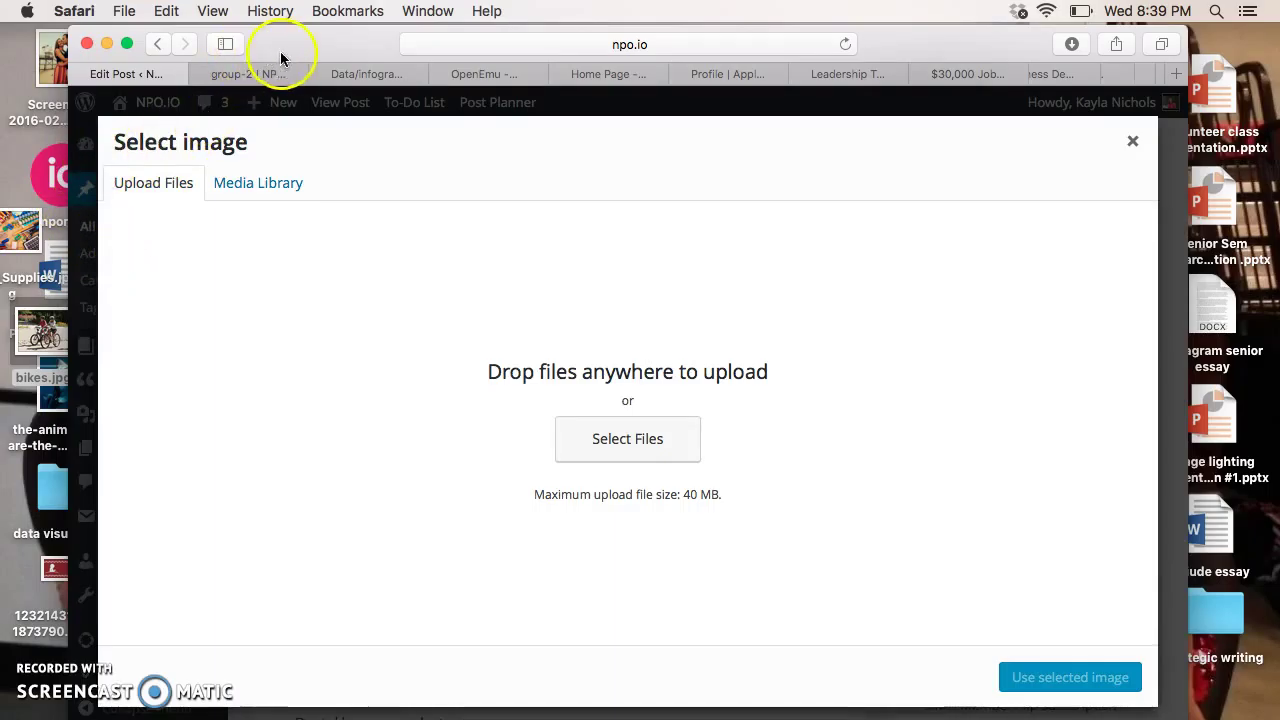
drag(328, 50, 421, 47)
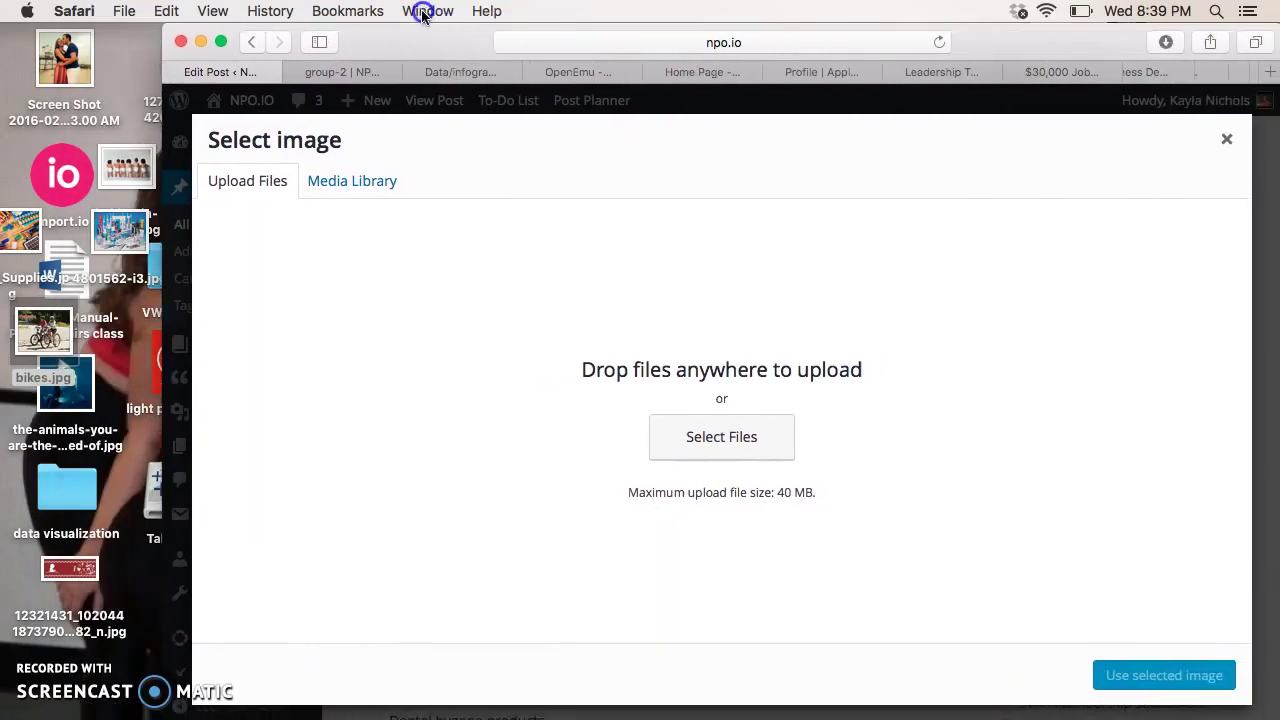
drag(116, 173, 580, 395)
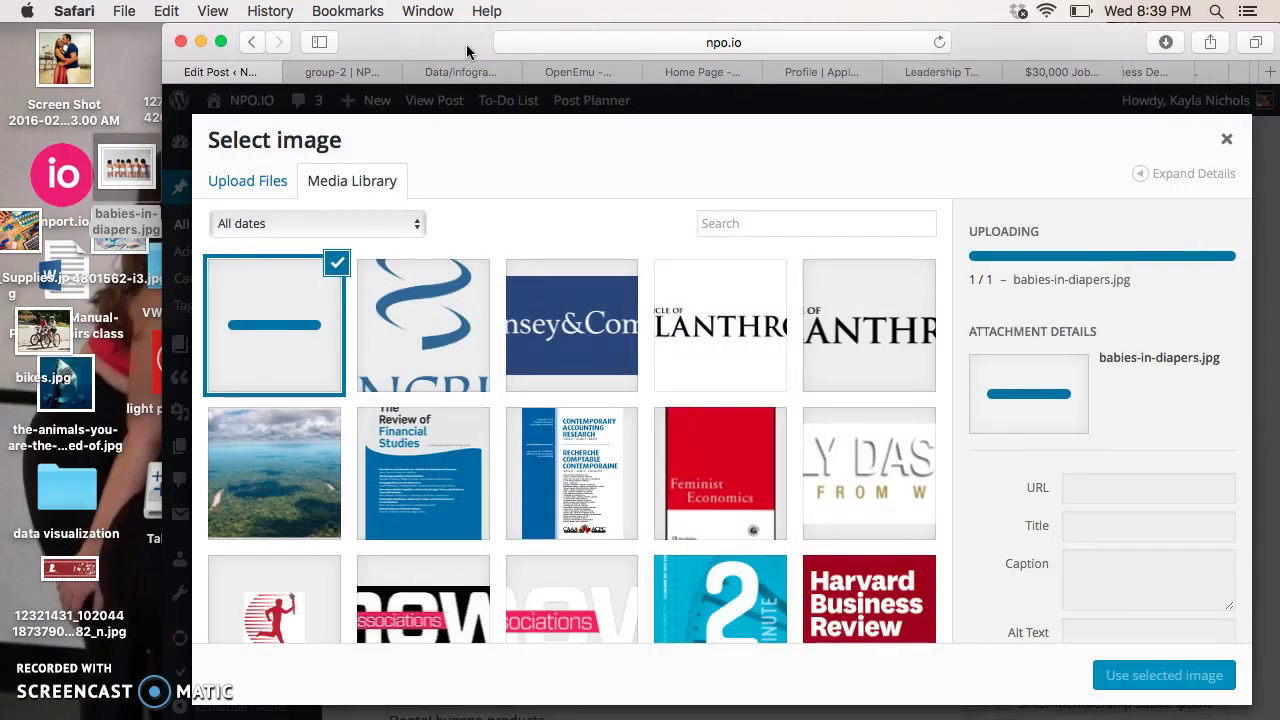
- Use the uploaded babies-in-diapers image for the Diapers item and save the item
drag(429, 37, 351, 20)
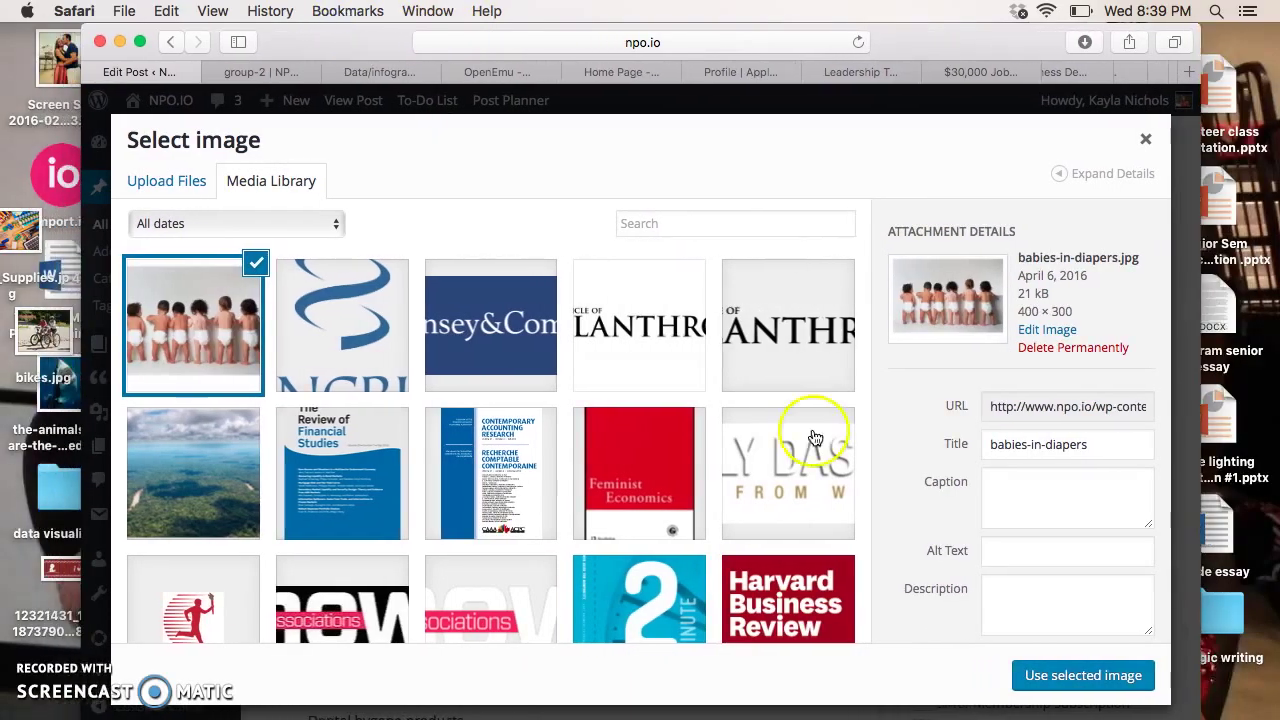
click(1077, 678)
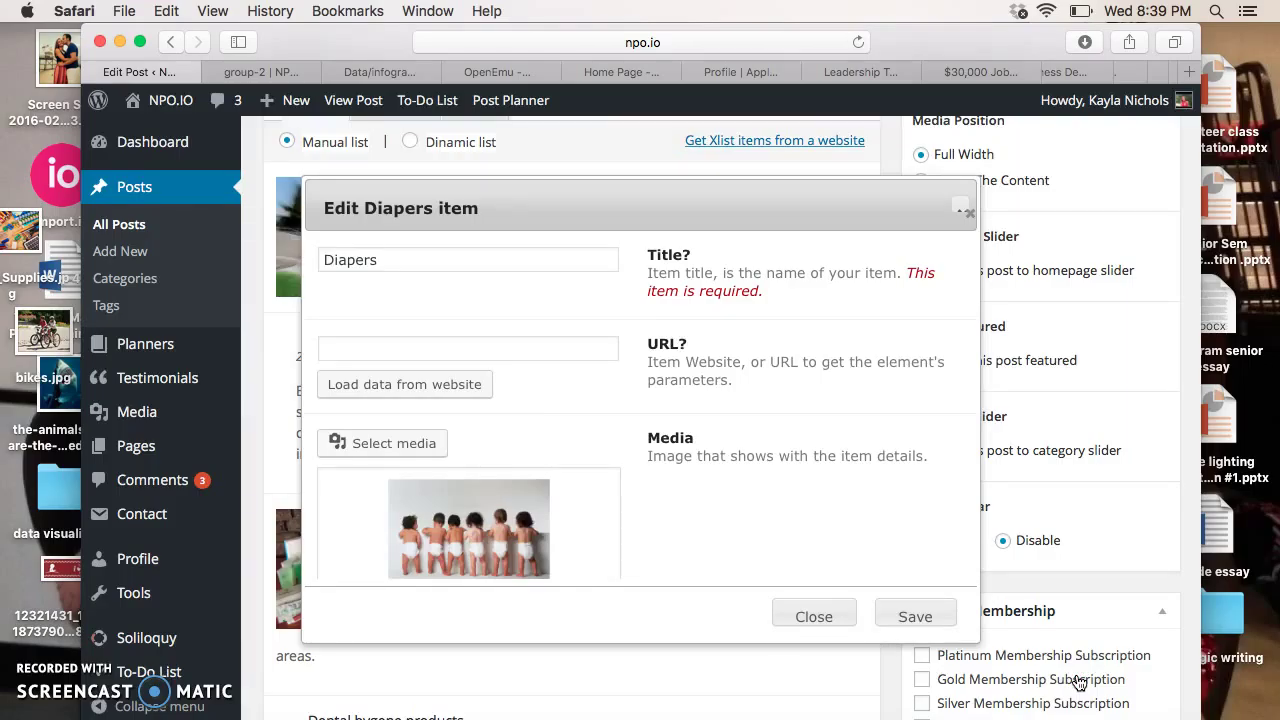
click(935, 618)
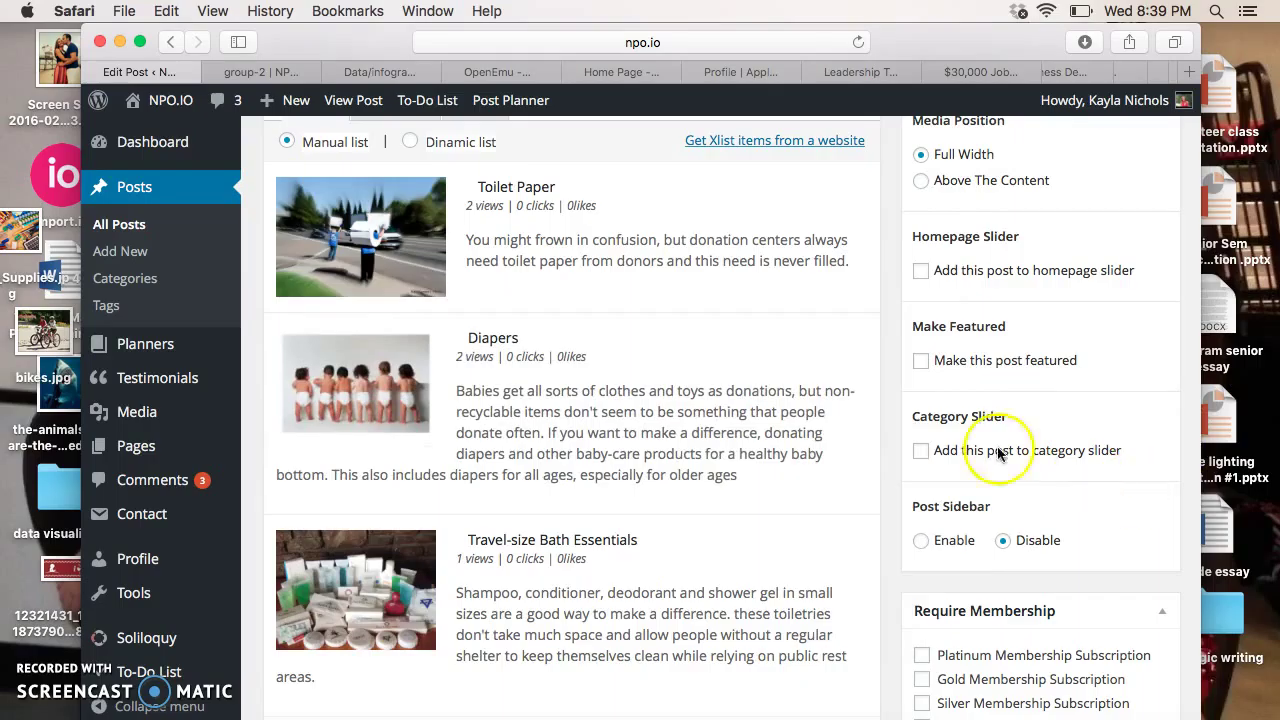
- Open the Dental hygene products item for editing and upload 4801562-i3.jpg from the desktop as its media
scroll(637, 600, down, 5)
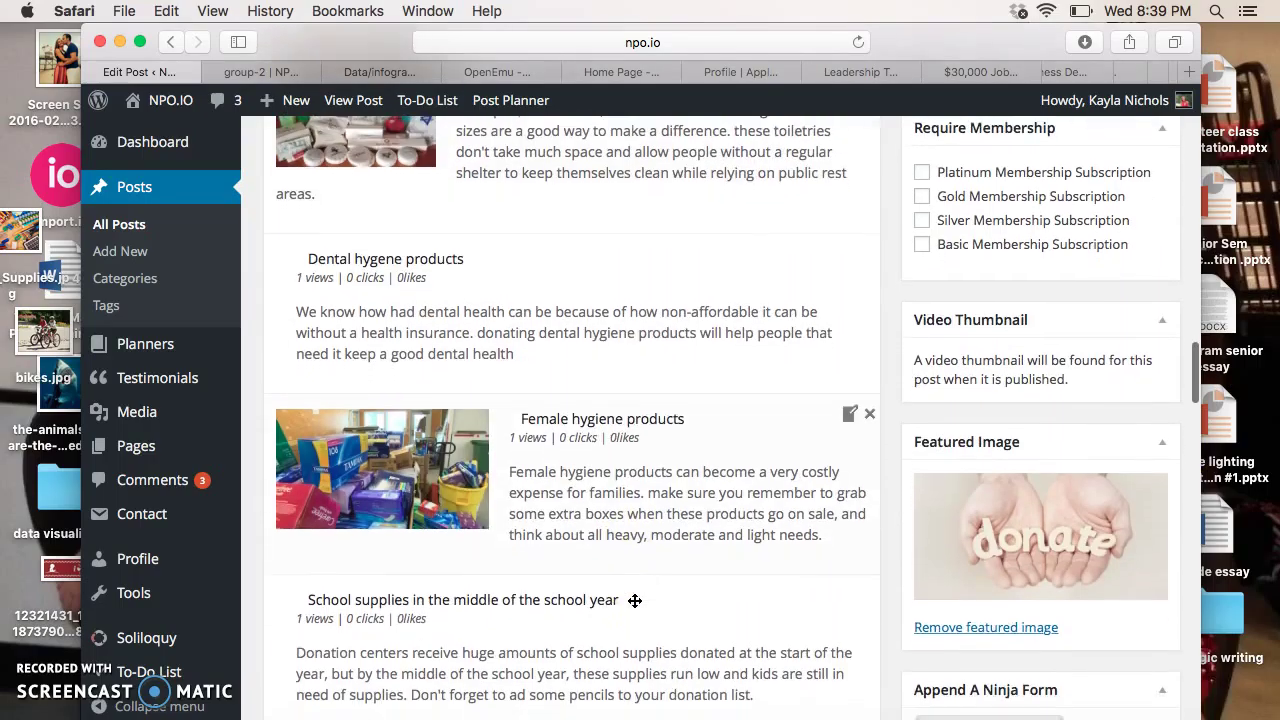
click(849, 254)
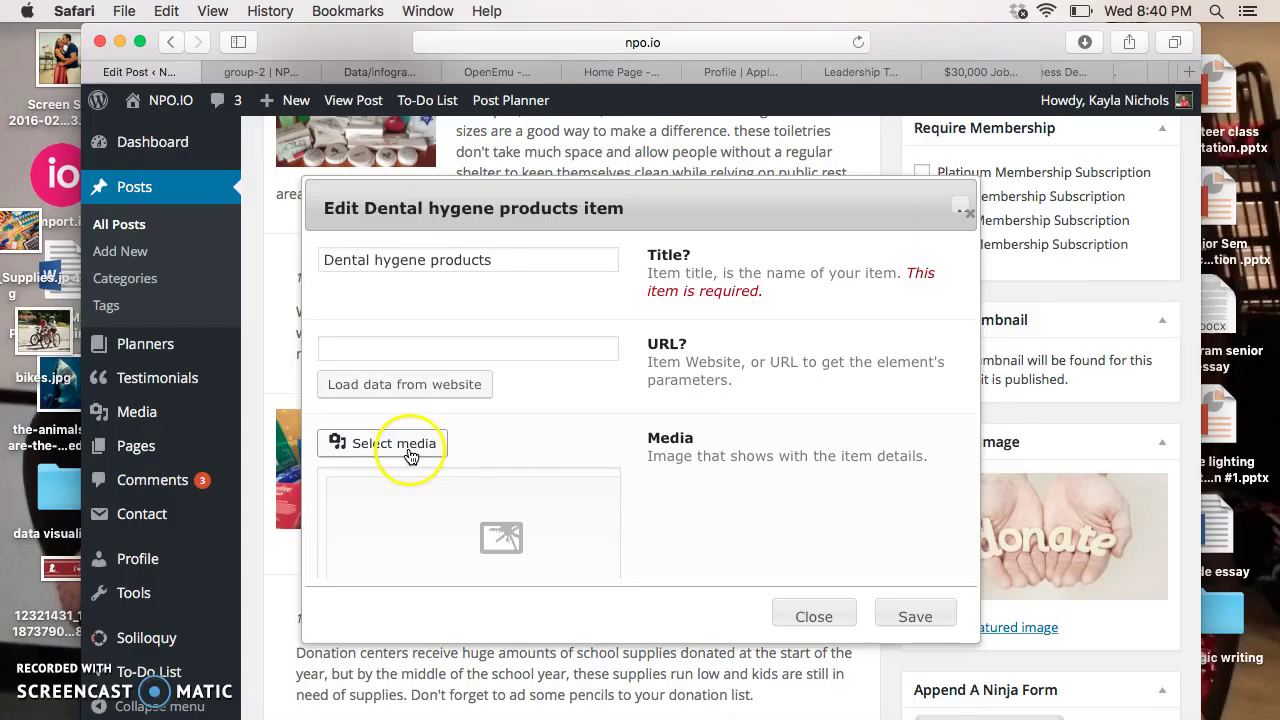
click(410, 444)
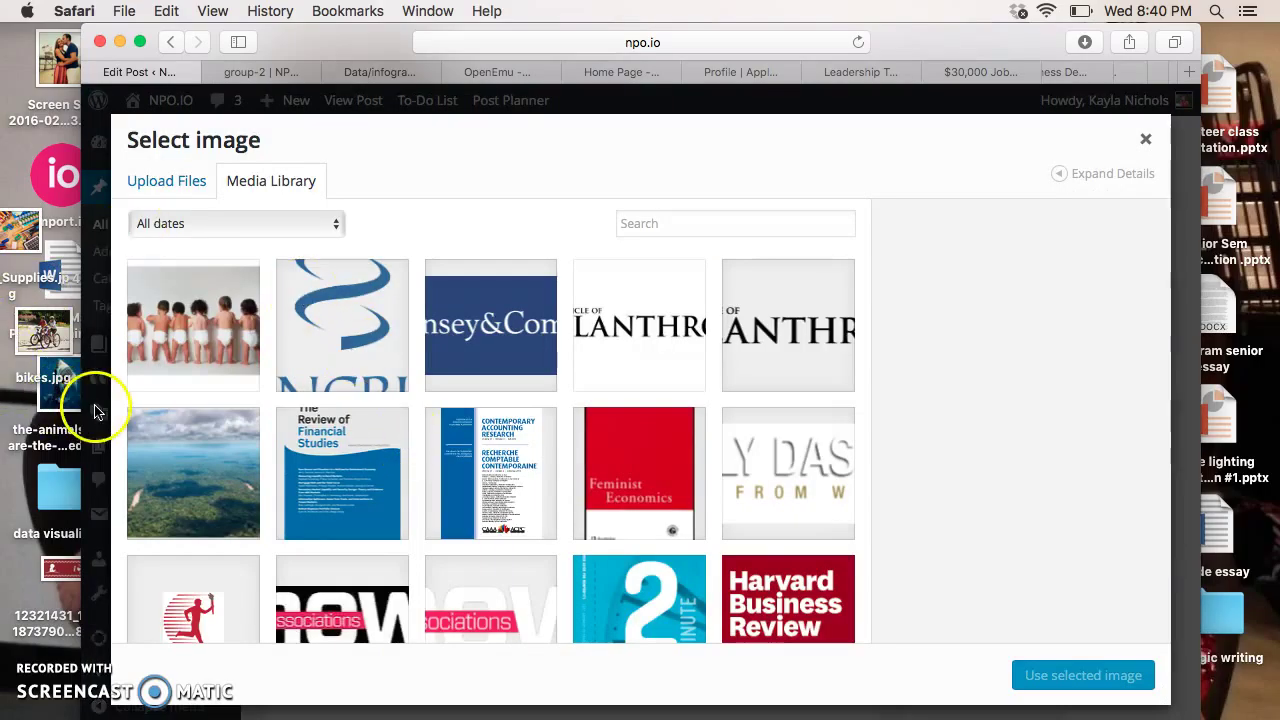
drag(333, 49, 441, 49)
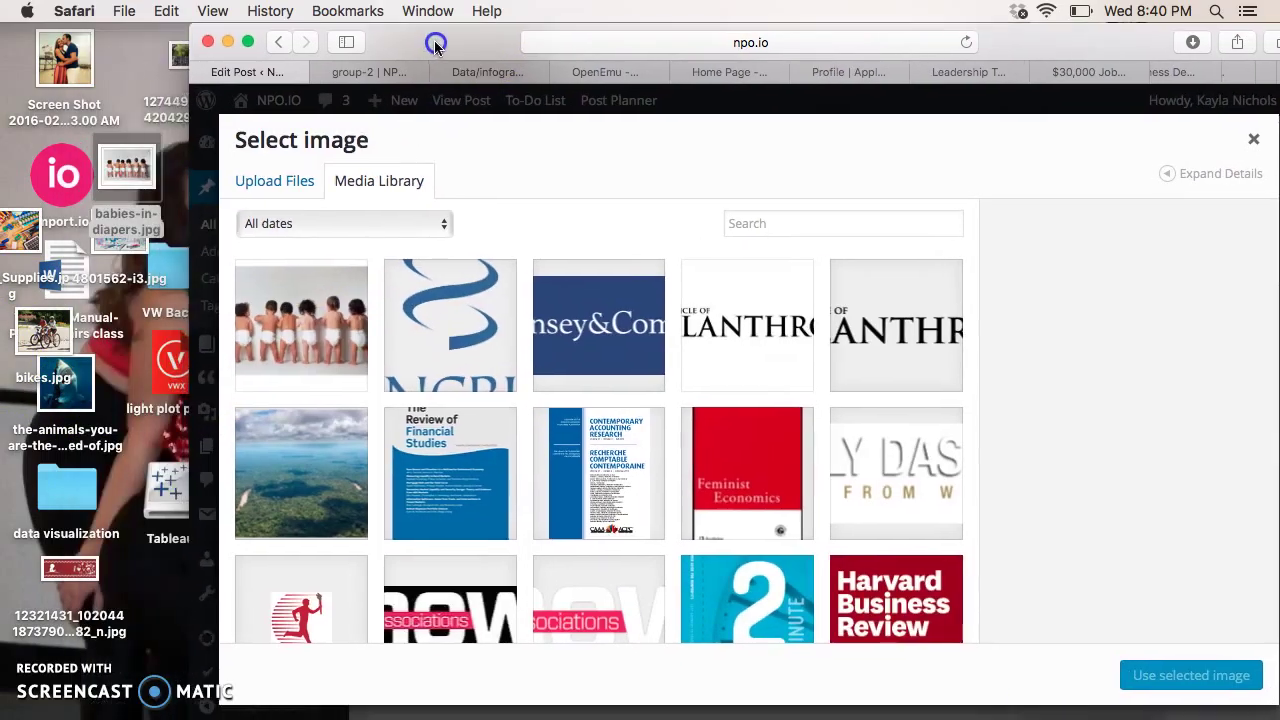
click(120, 255)
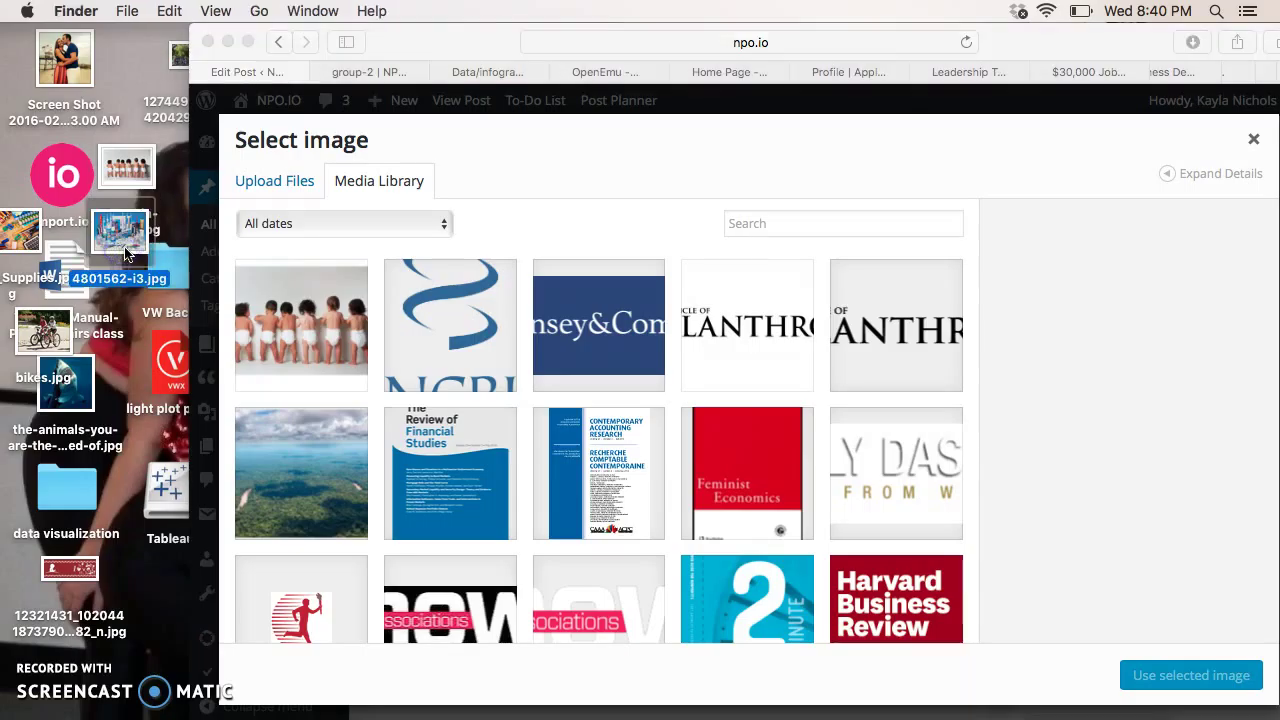
click(280, 174)
click(283, 186)
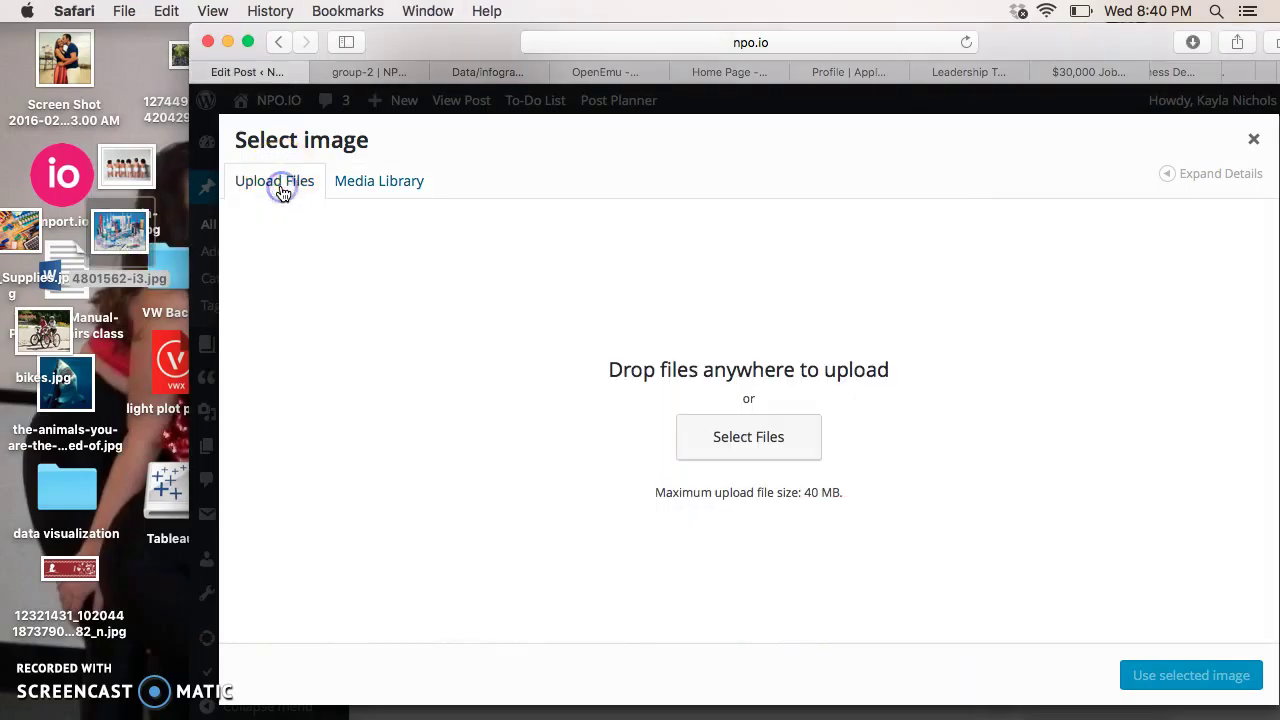
click(120, 235)
drag(120, 235, 484, 302)
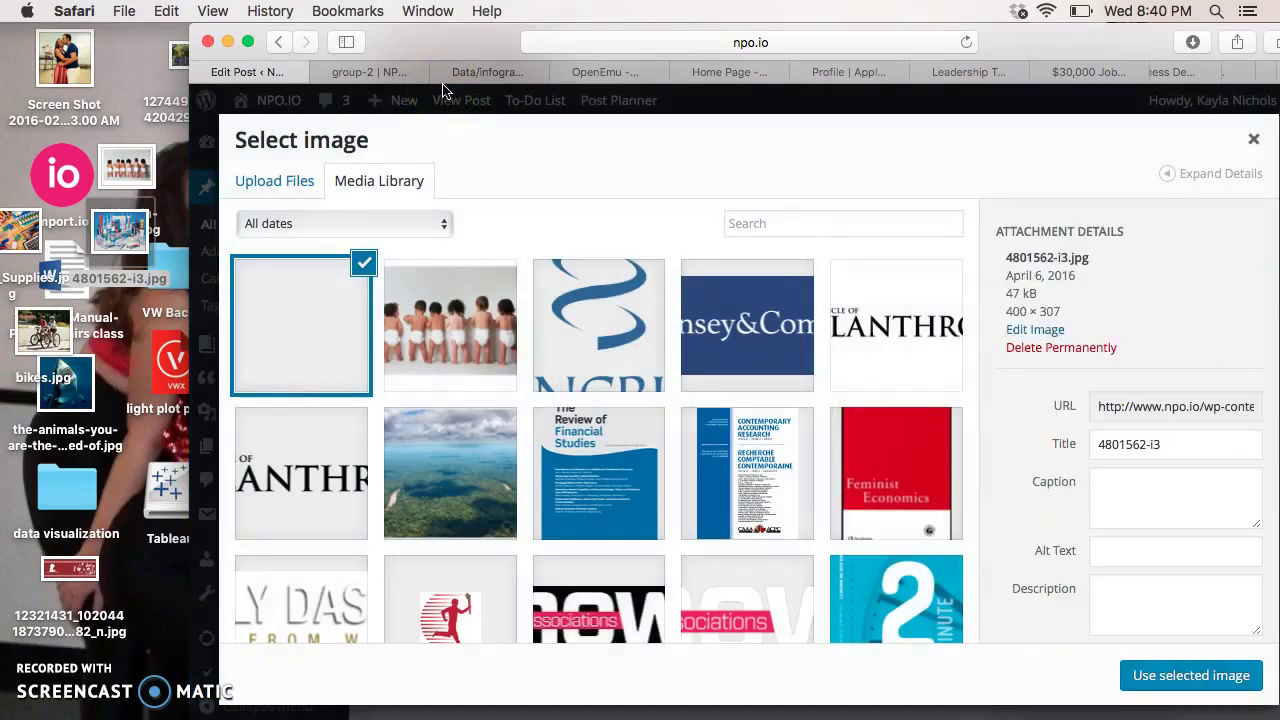
- Use the uploaded 4801562-i3 image for the Dental hygene products item and save the item
drag(446, 37, 341, 37)
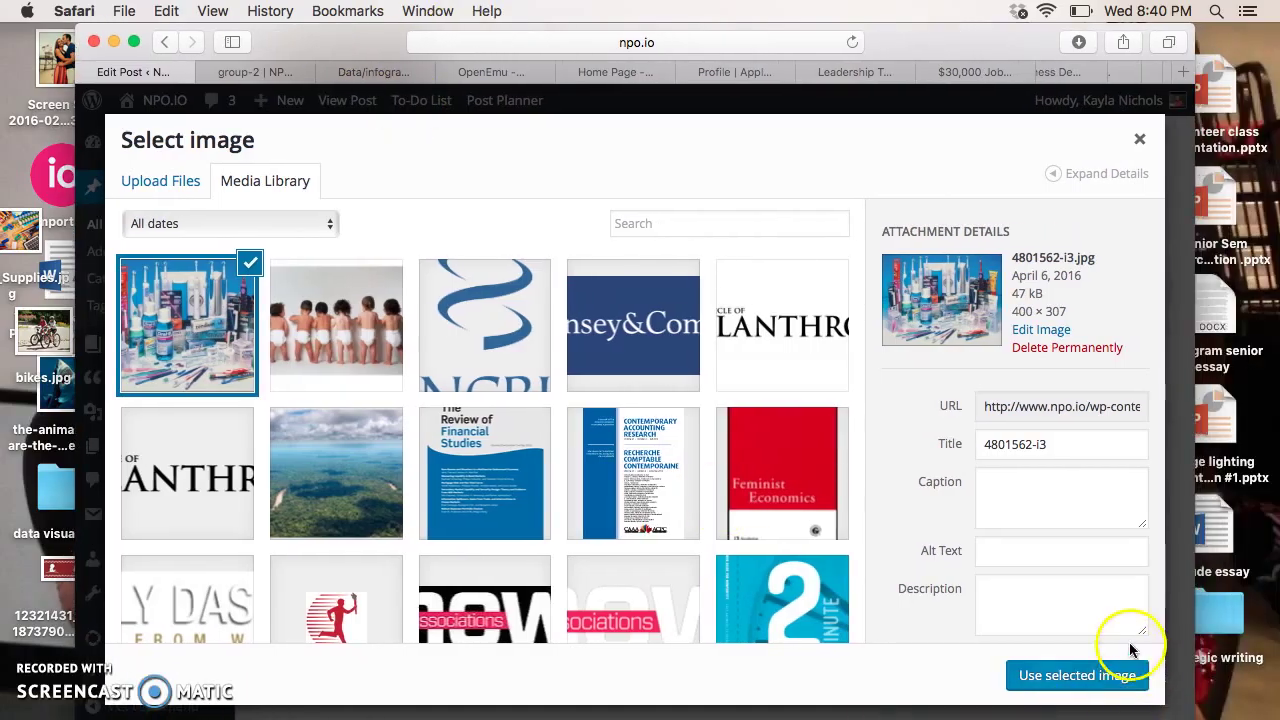
click(1112, 677)
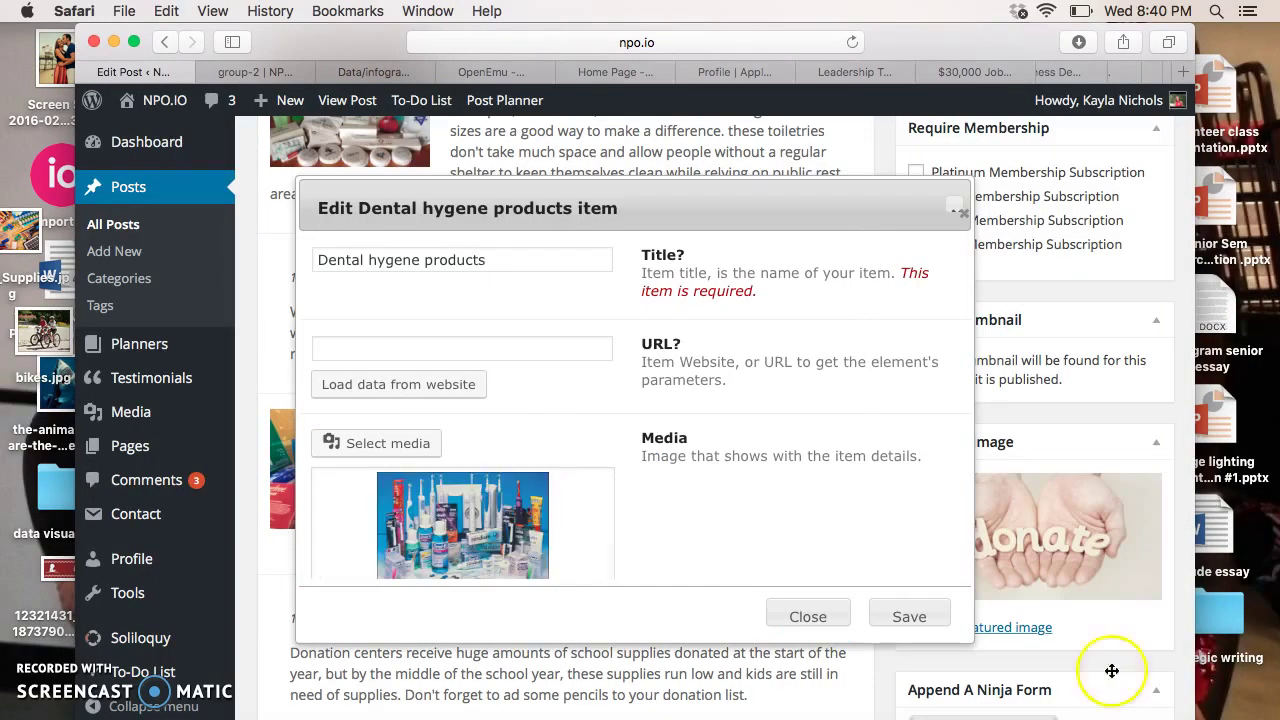
click(905, 617)
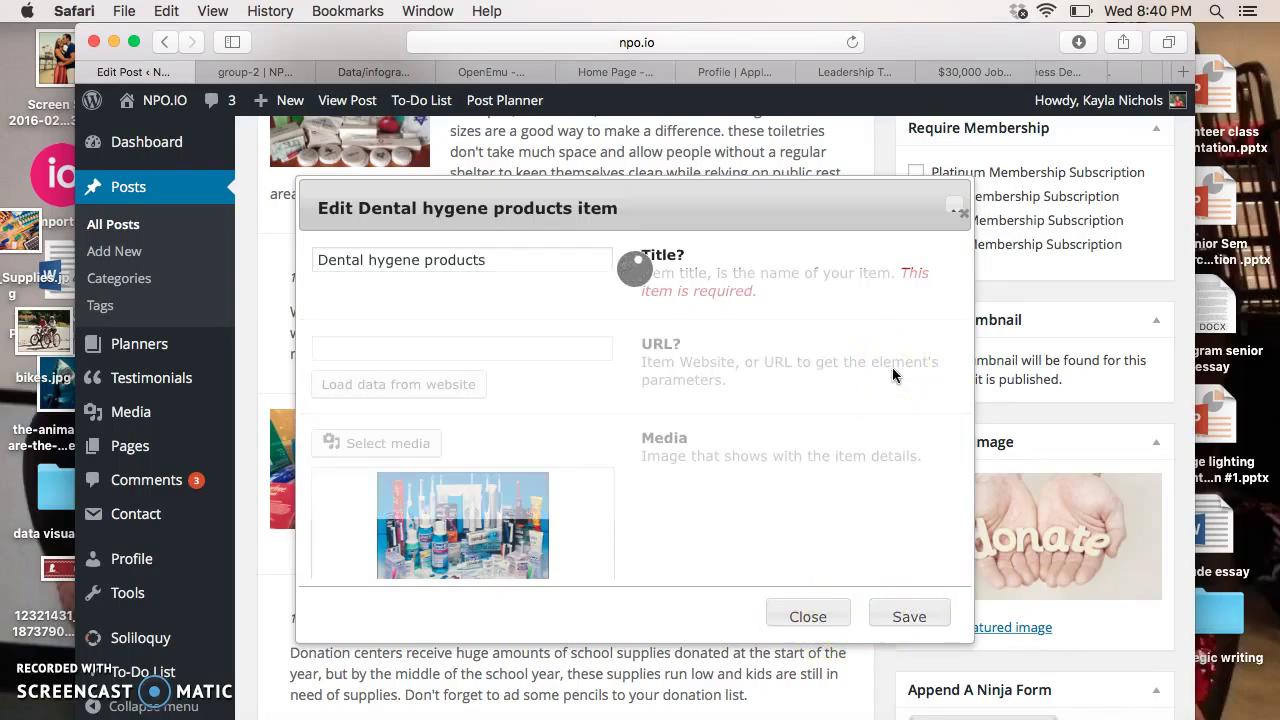
- Open the "School supplies in the middle of the school year" item for editing and upload School_Supplies.jpg from the desktop as its media
scroll(634, 460, down, 3)
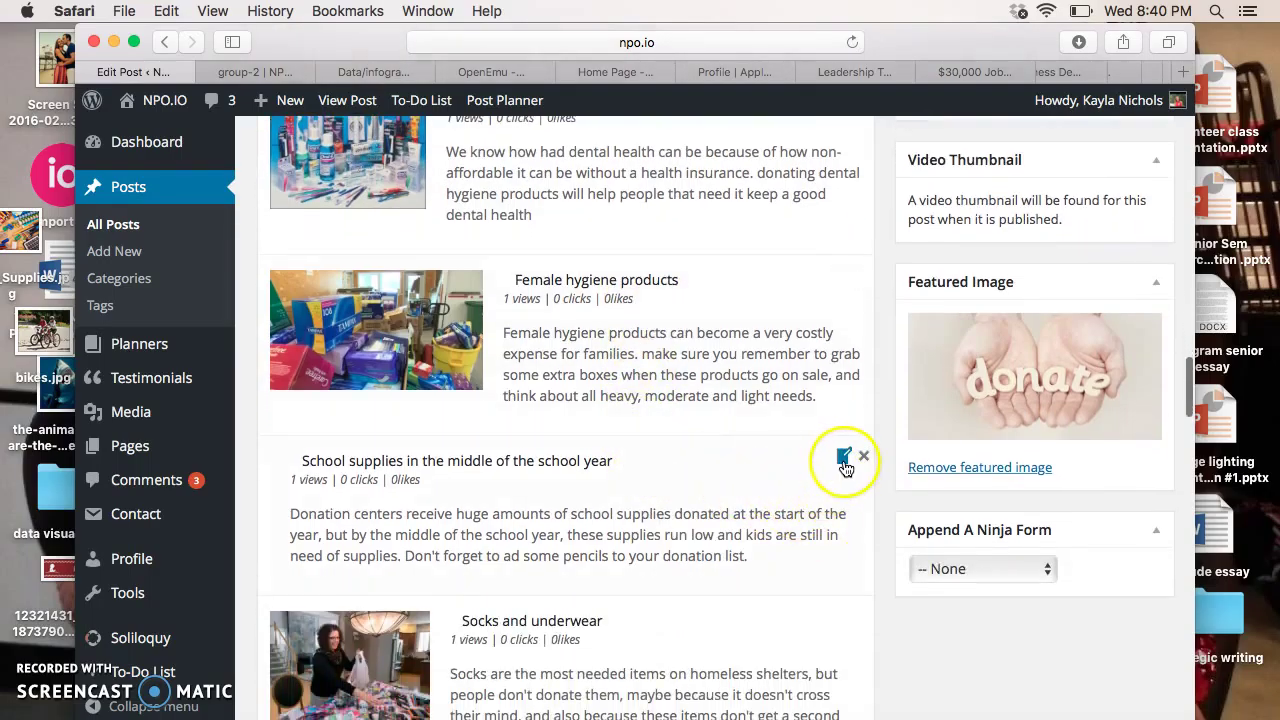
click(844, 460)
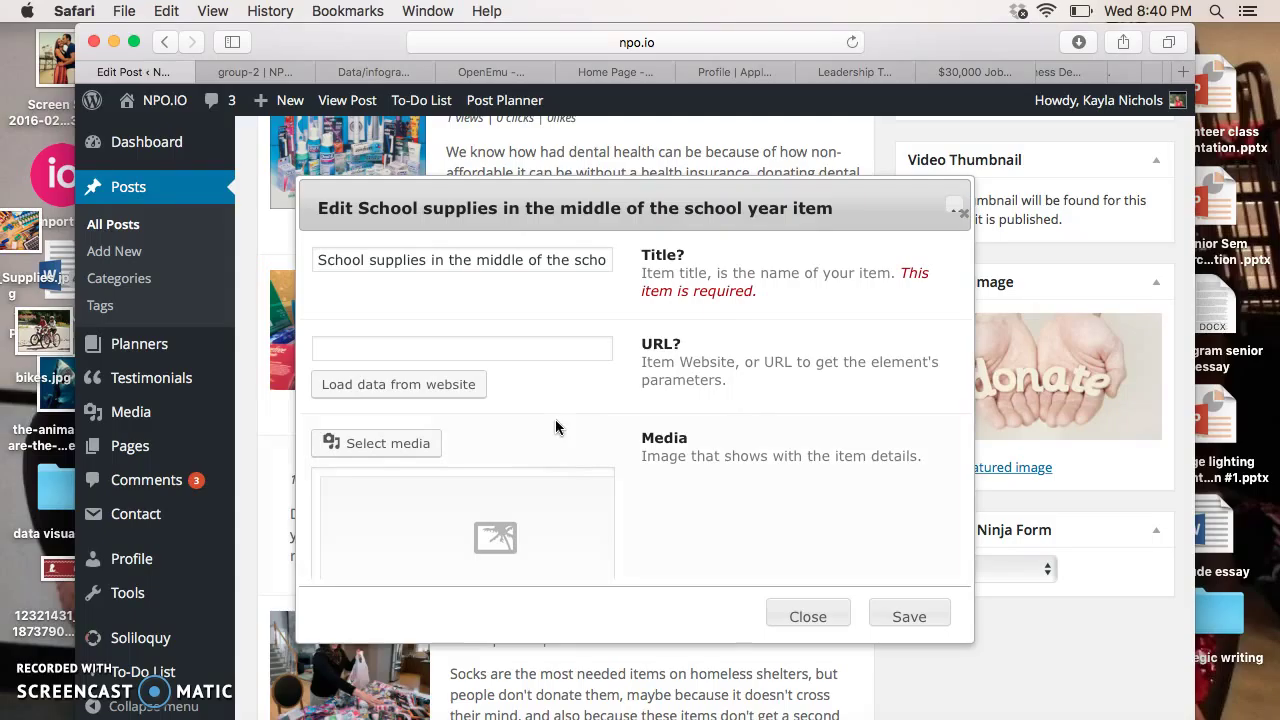
click(824, 617)
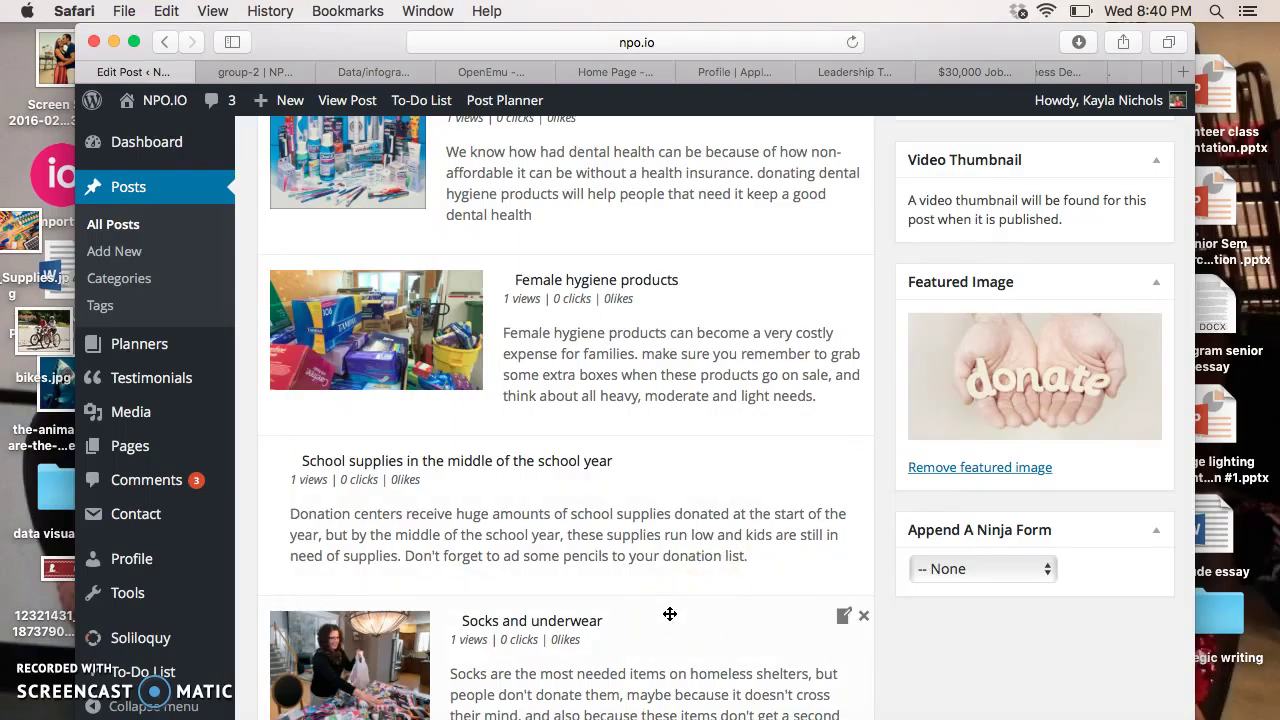
click(845, 460)
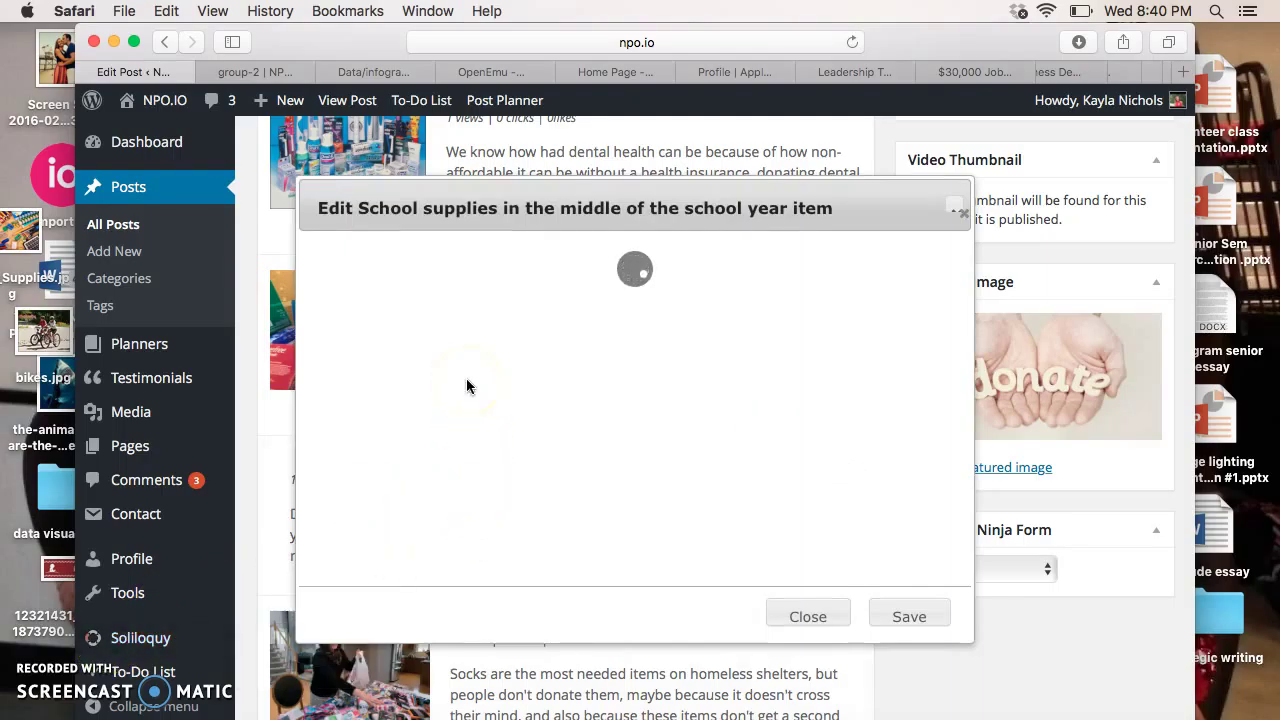
click(425, 446)
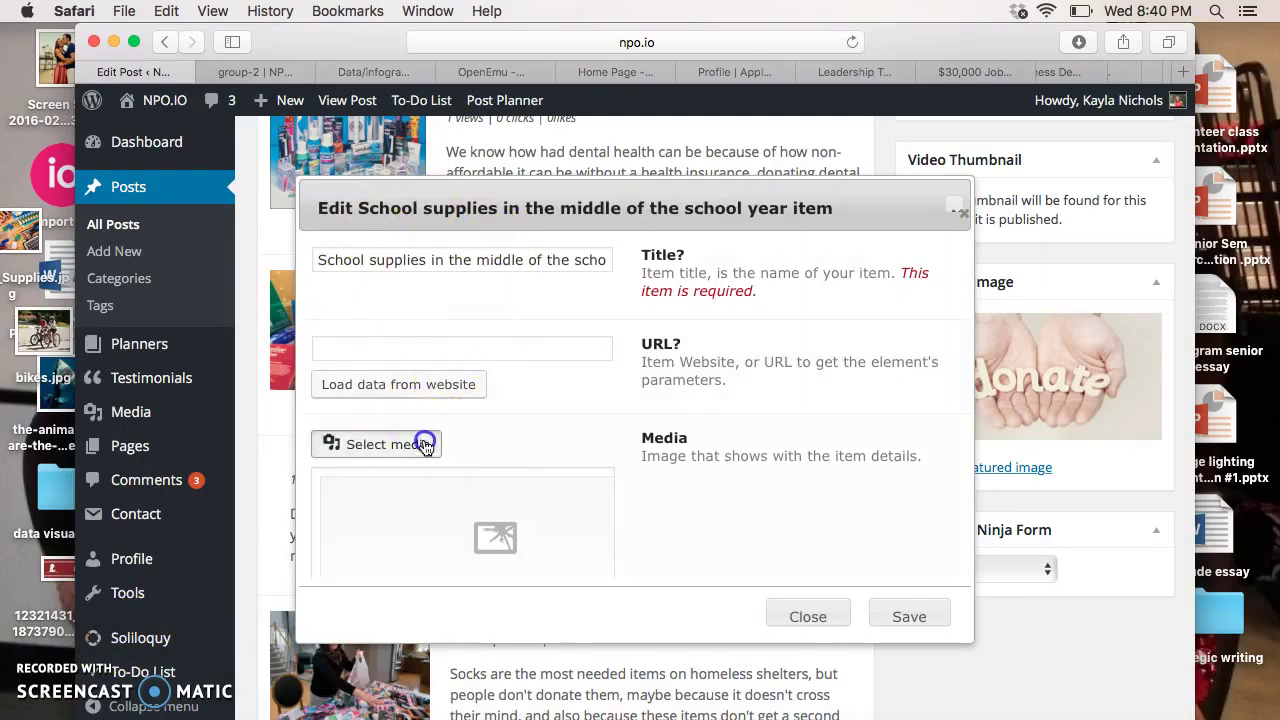
click(172, 186)
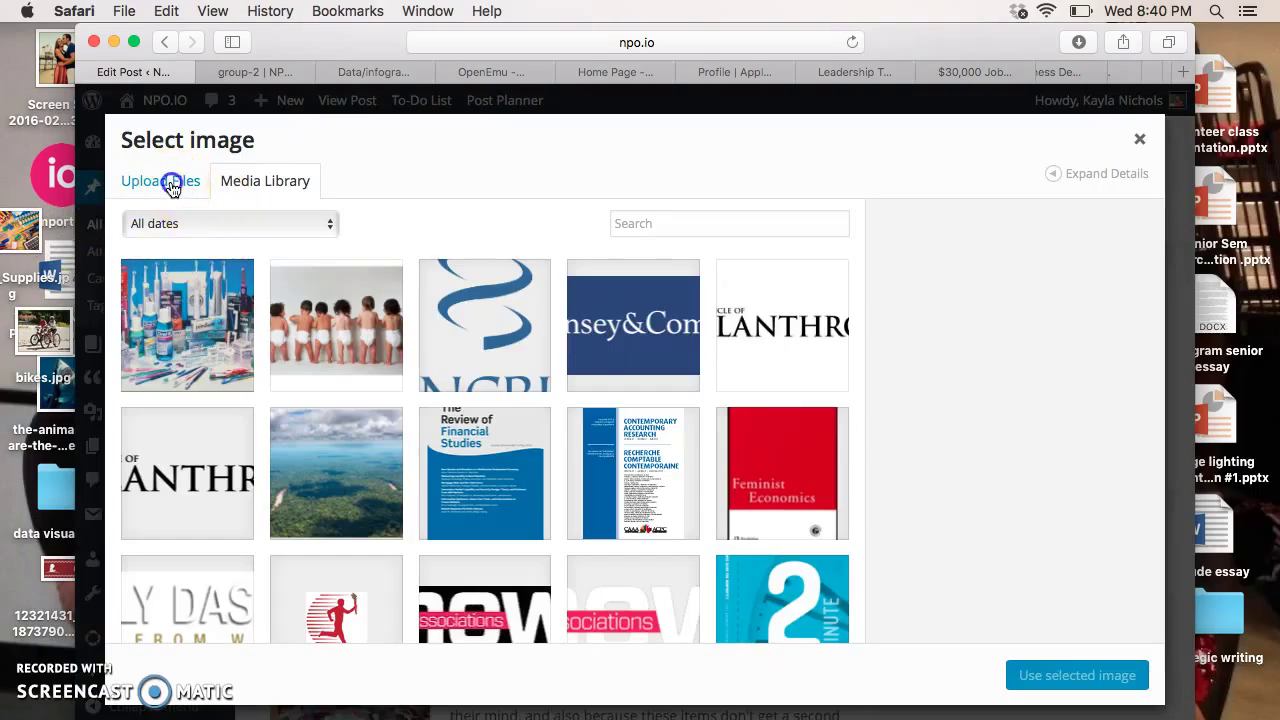
click(208, 285)
drag(208, 285, 615, 438)
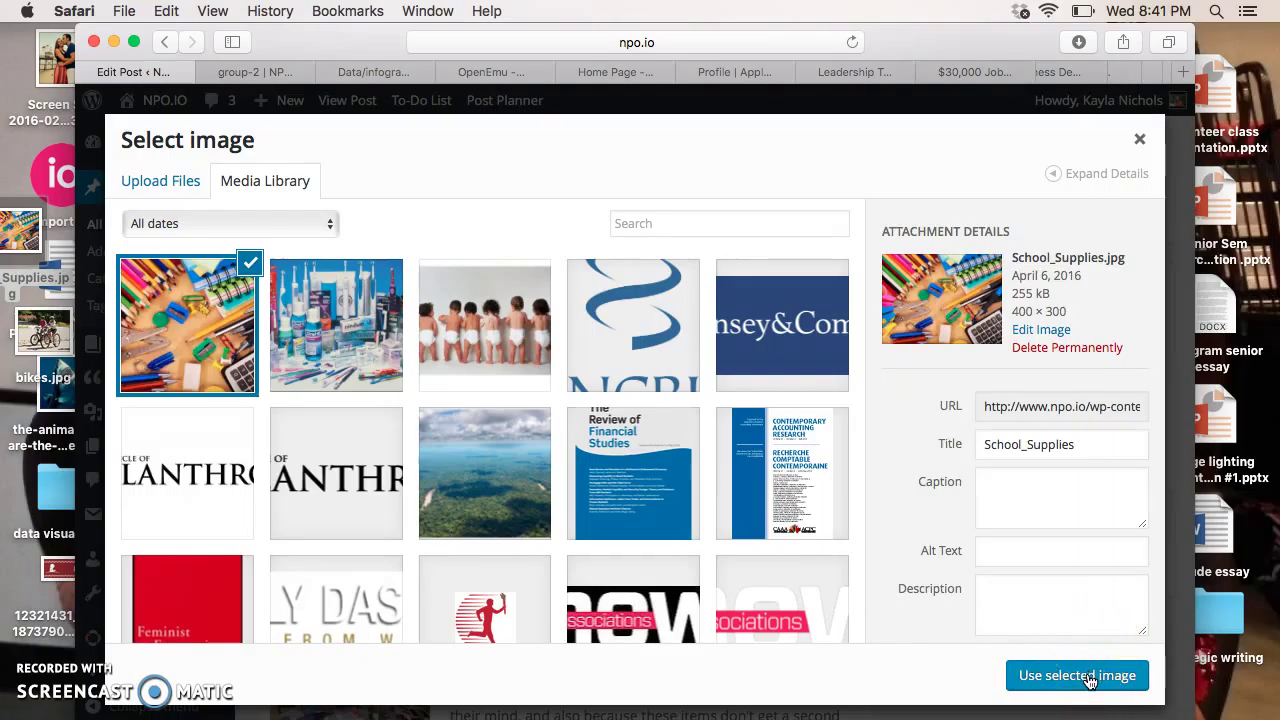
- Use the uploaded School_Supplies image for the school supplies item and save the item
click(1090, 677)
click(903, 617)
click(905, 617)
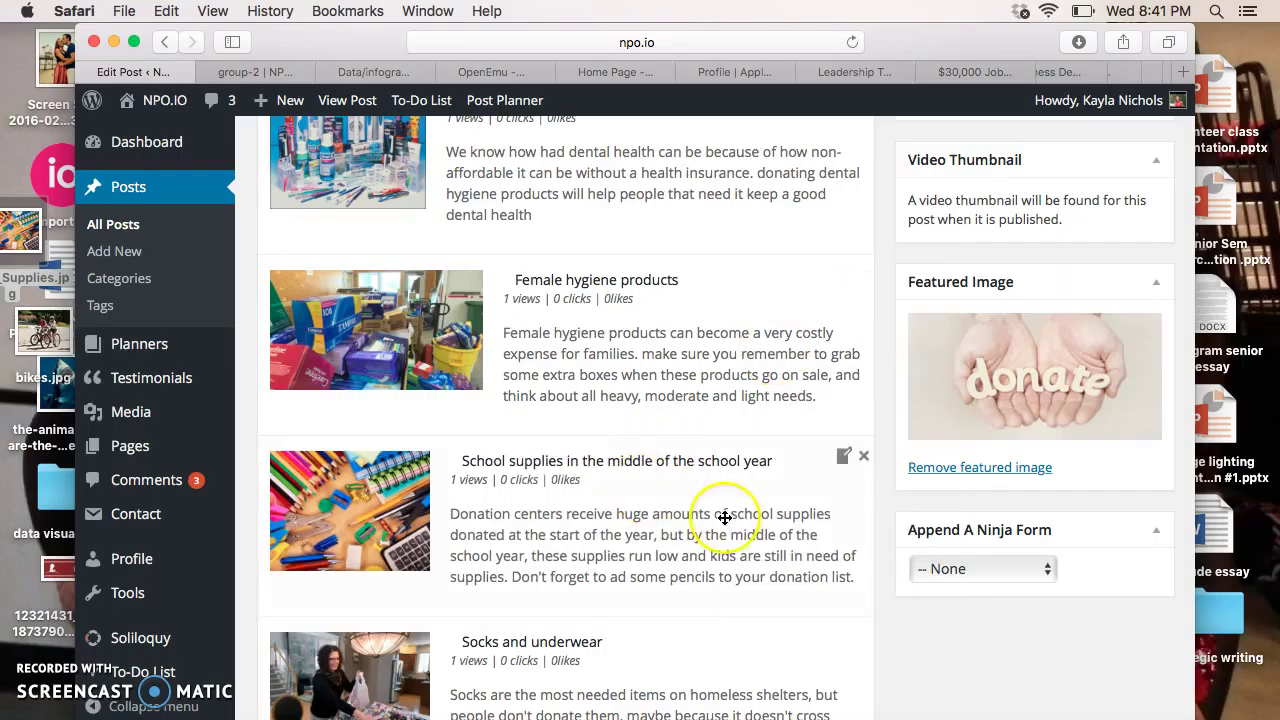
- Open the Gently used bicycles item for editing and upload bikes.jpg from the desktop as its media
scroll(728, 516, down, 5)
scroll(724, 517, down, 4)
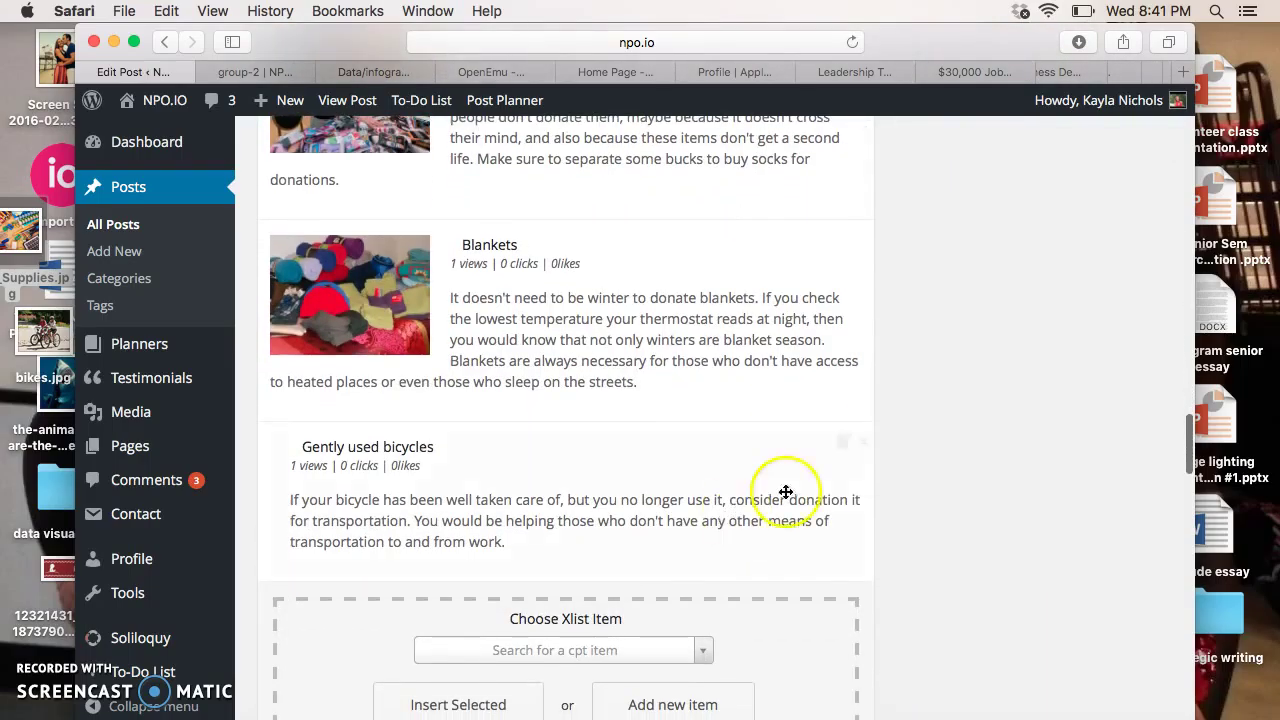
click(845, 446)
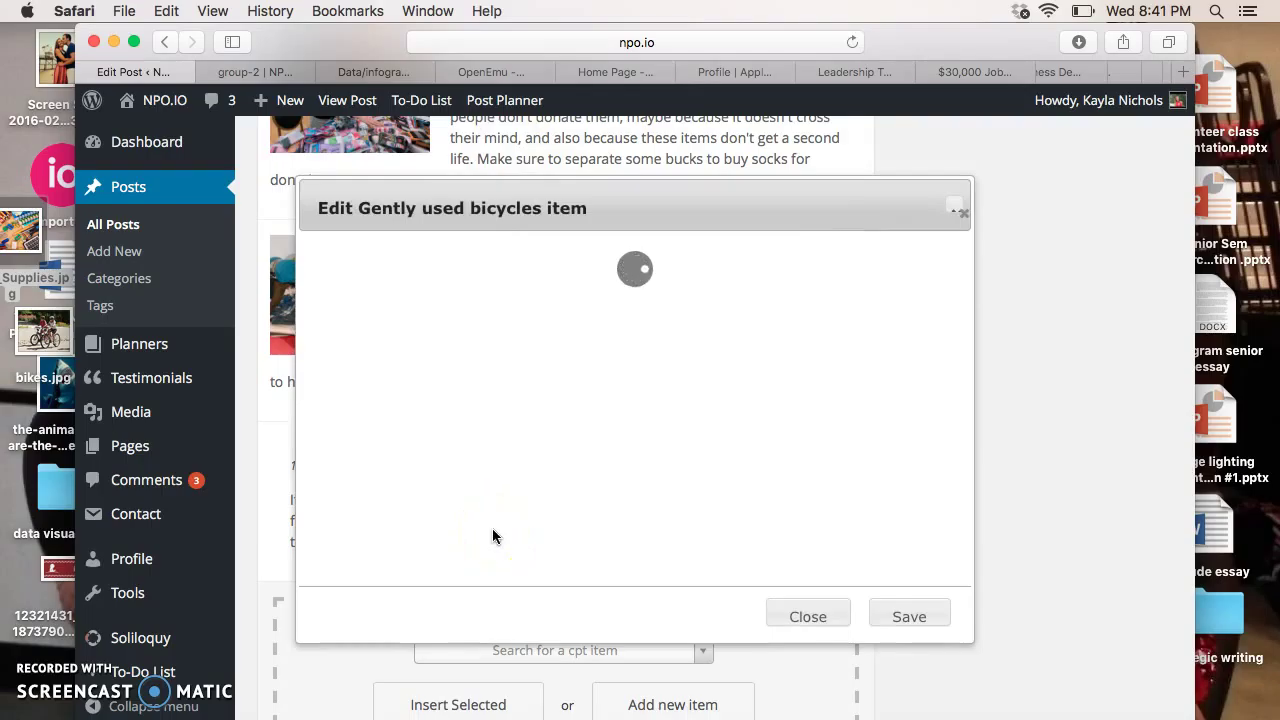
click(412, 451)
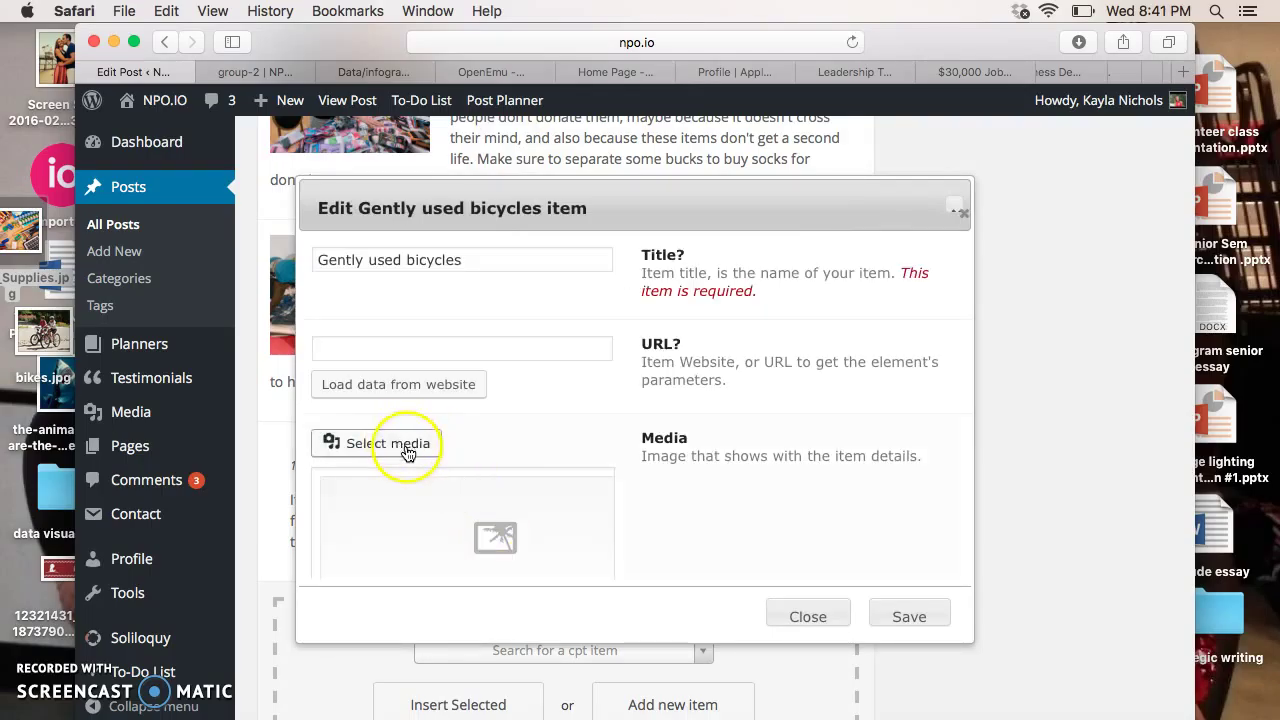
click(180, 180)
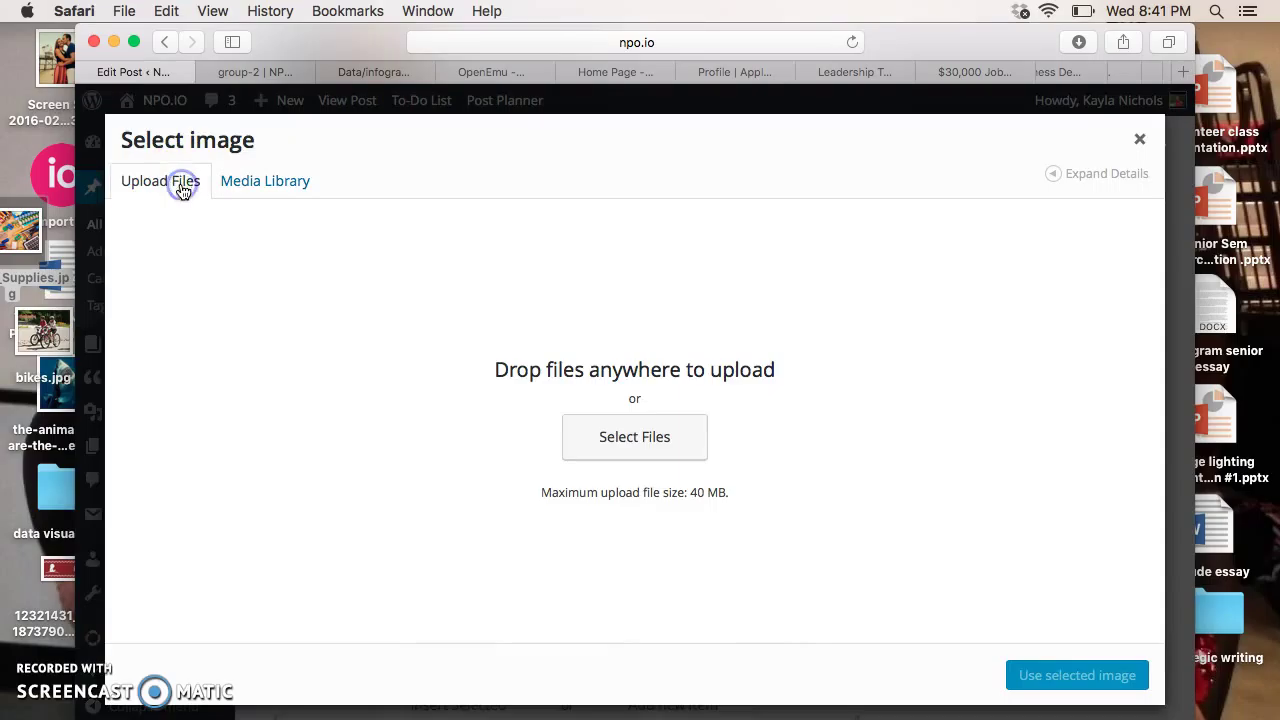
drag(57, 330, 492, 366)
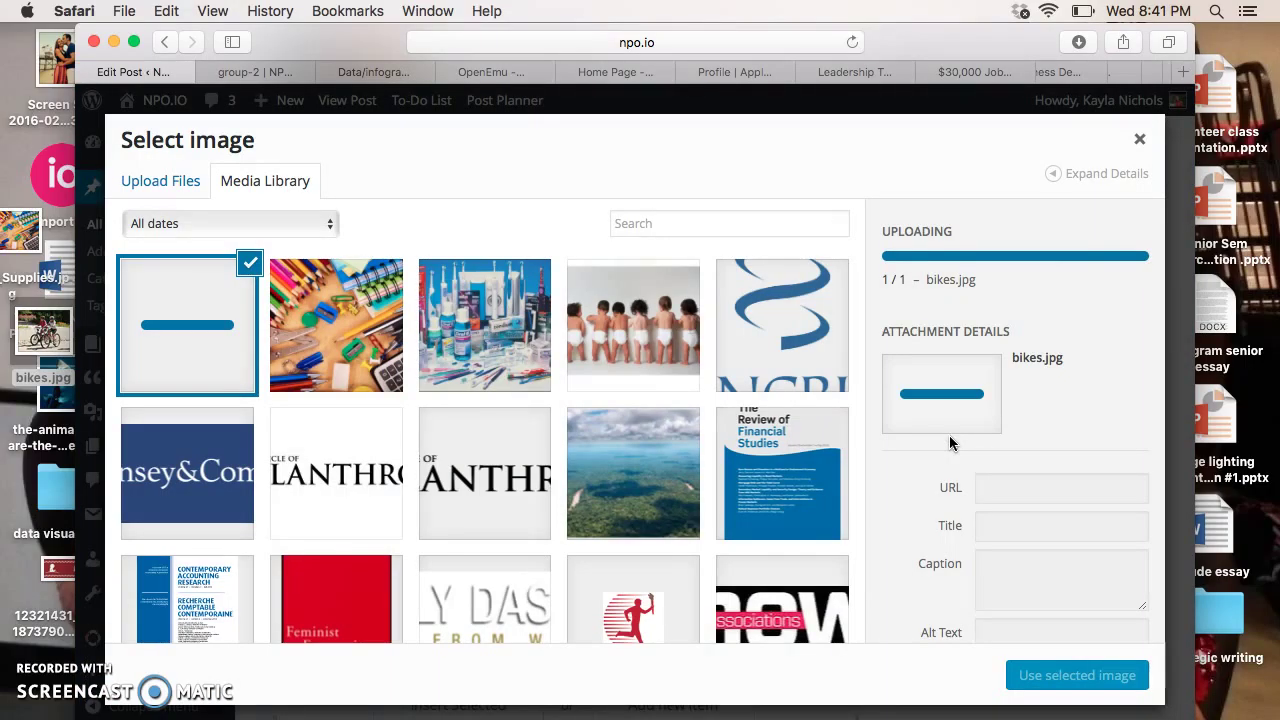
- Use the uploaded bikes image for the Gently used bicycles item and save the item
click(1099, 678)
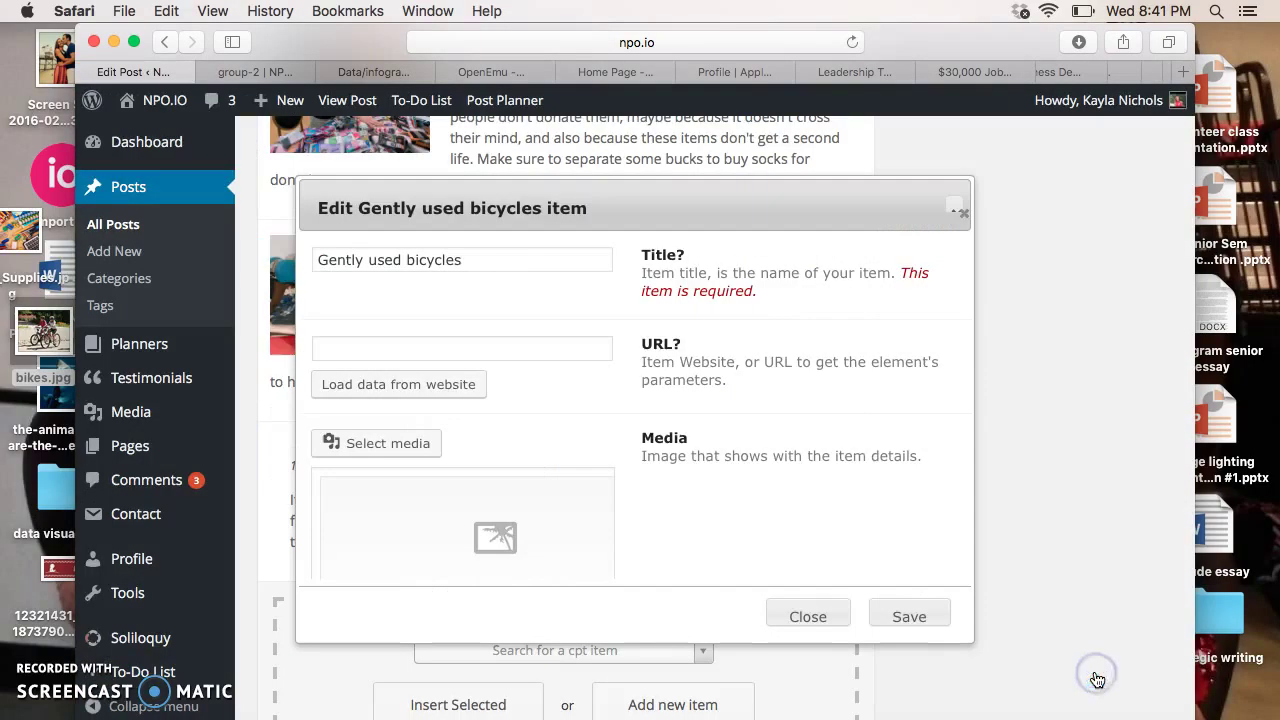
click(908, 620)
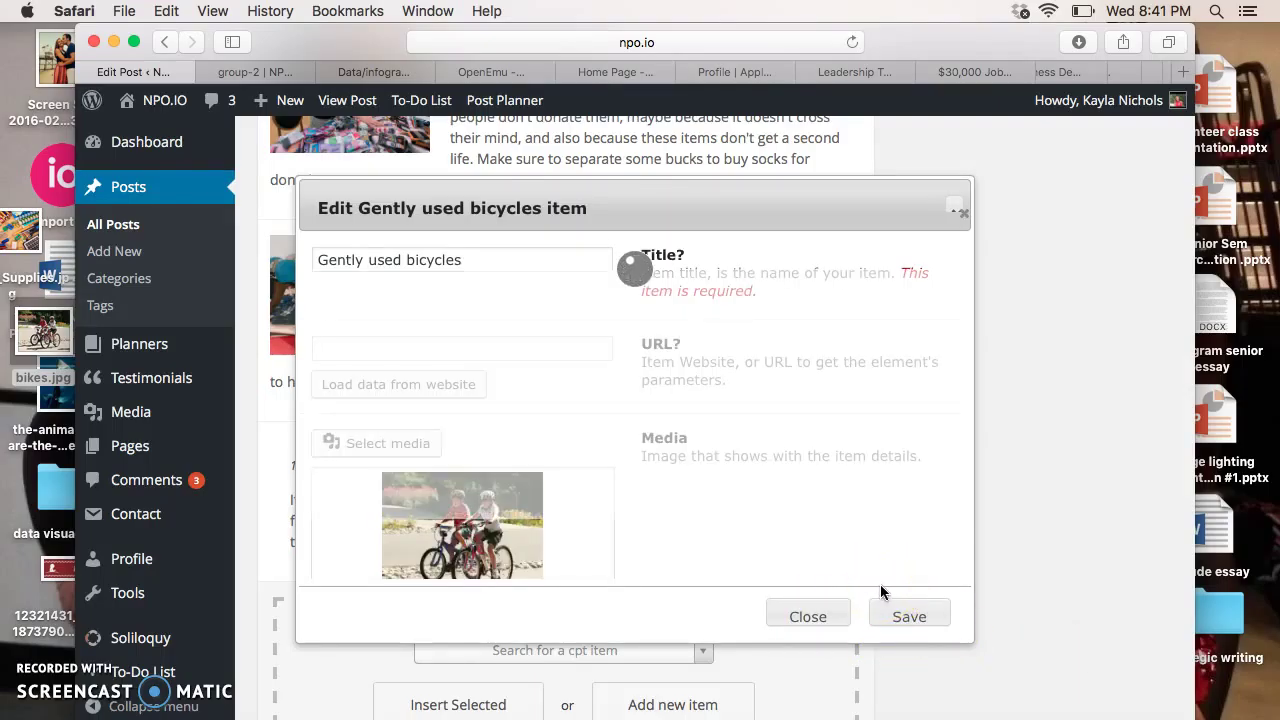
click(423, 530)
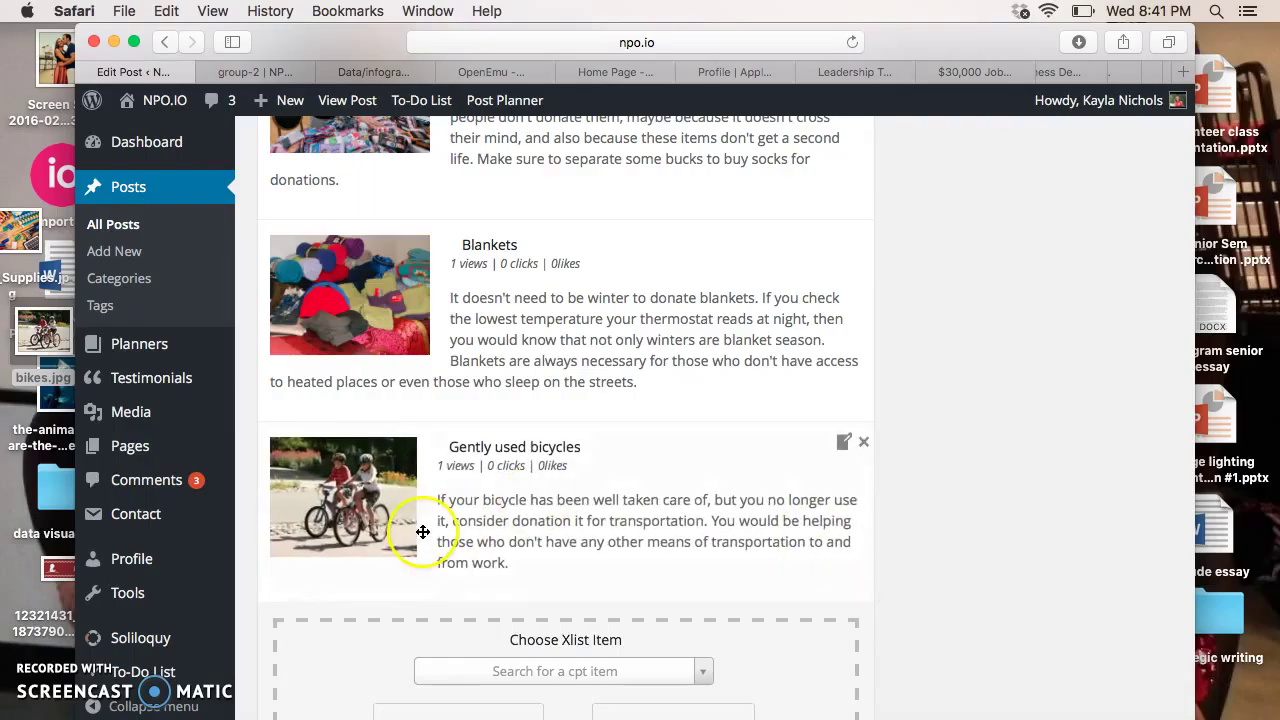
- Open the Toilet Paper item in the Xlist editor for editing and go to its details text
scroll(423, 531, down, 3)
scroll(423, 531, up, 10)
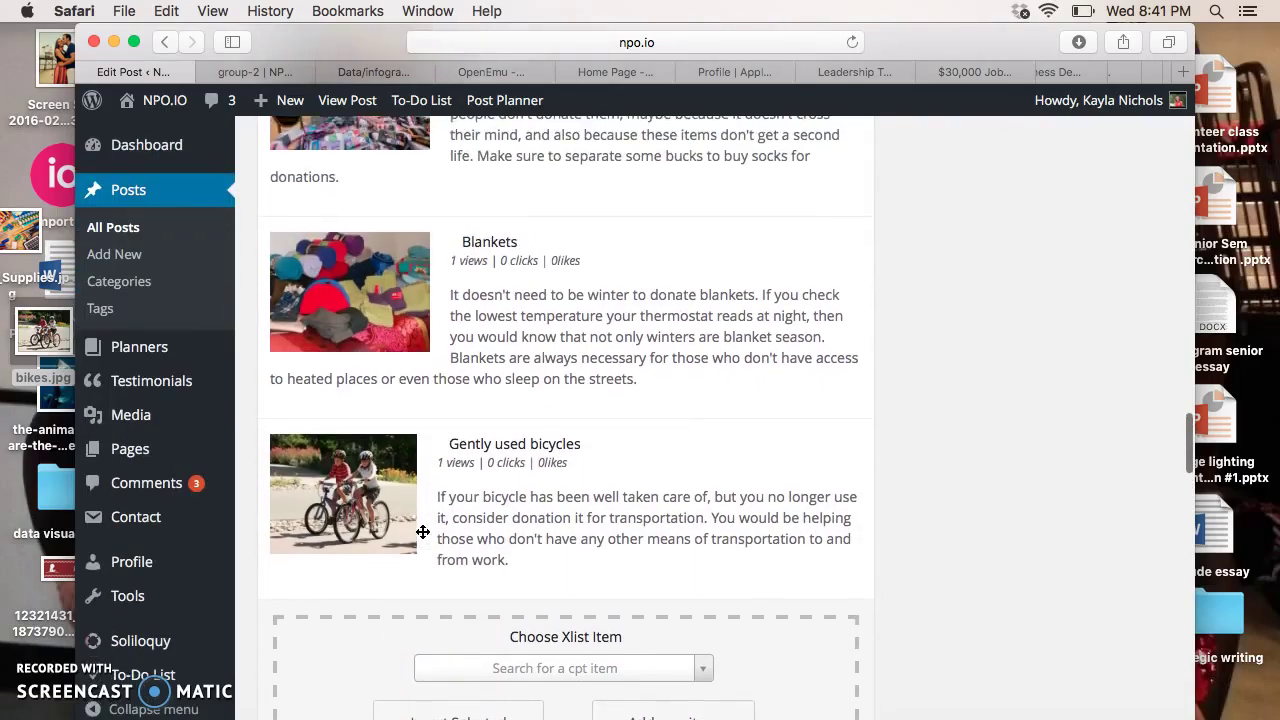
scroll(423, 531, up, 10)
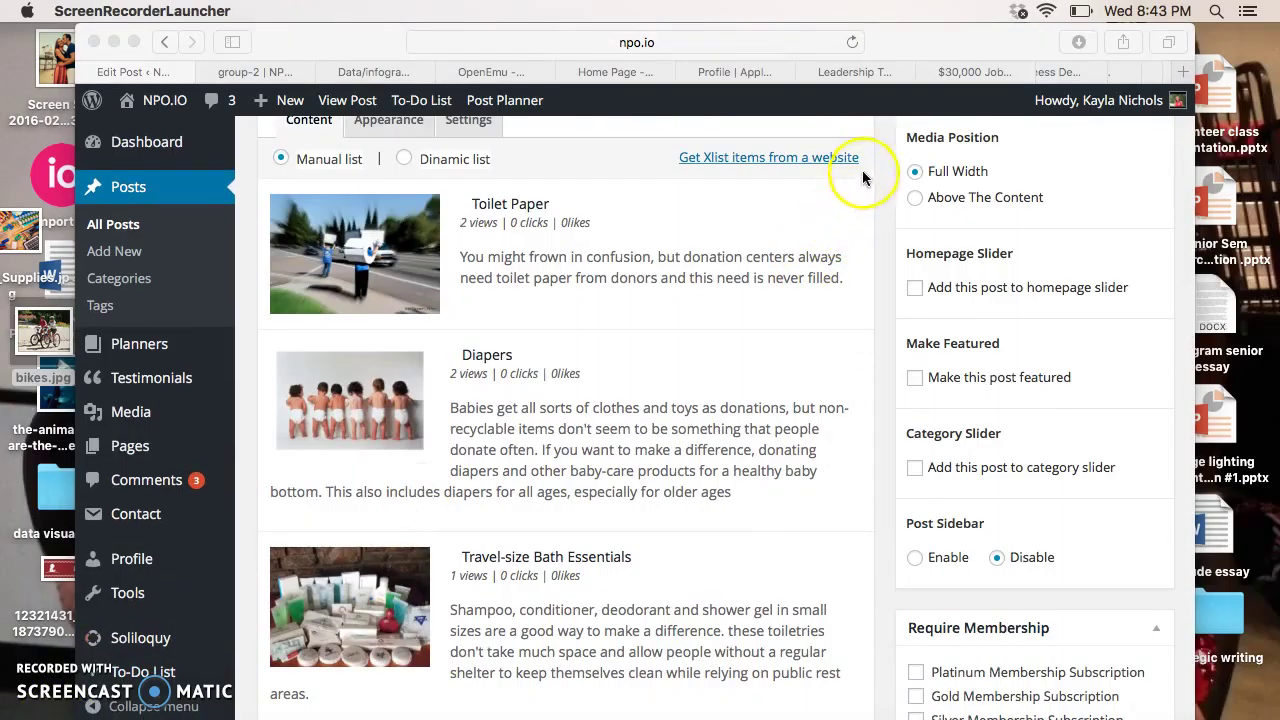
scroll(509, 229, up, 3)
scroll(509, 229, down, 8)
scroll(509, 237, up, 3)
click(819, 216)
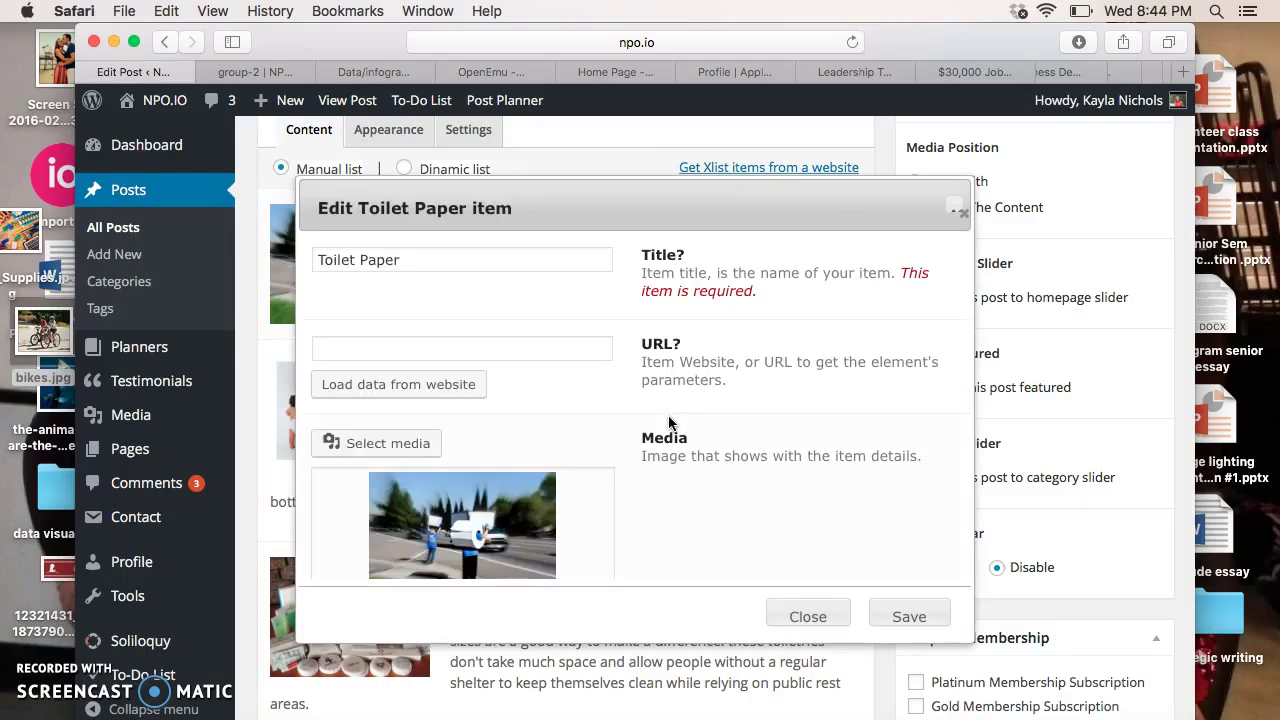
scroll(668, 415, down, 6)
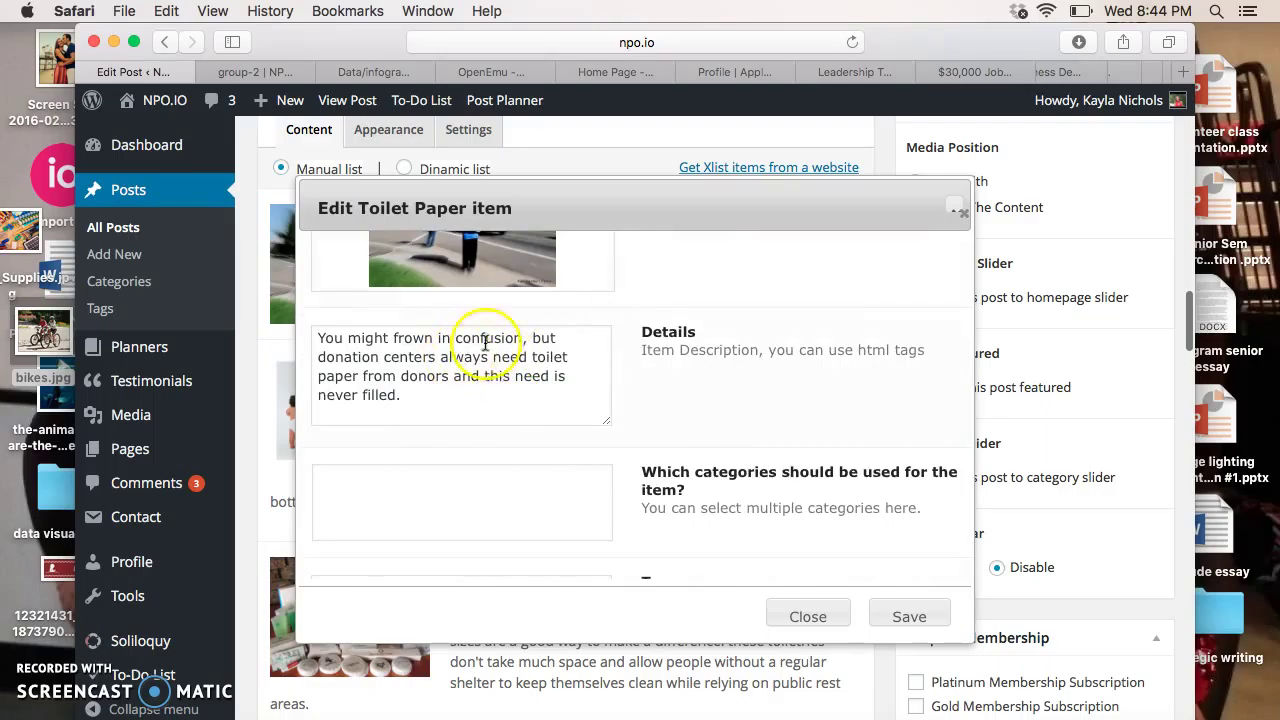
- Replace the opening words "You might frown in confusion," in the Toilet Paper details with "Everybody uses toilet paper."
drag(527, 338, 303, 323)
text(Everybo)
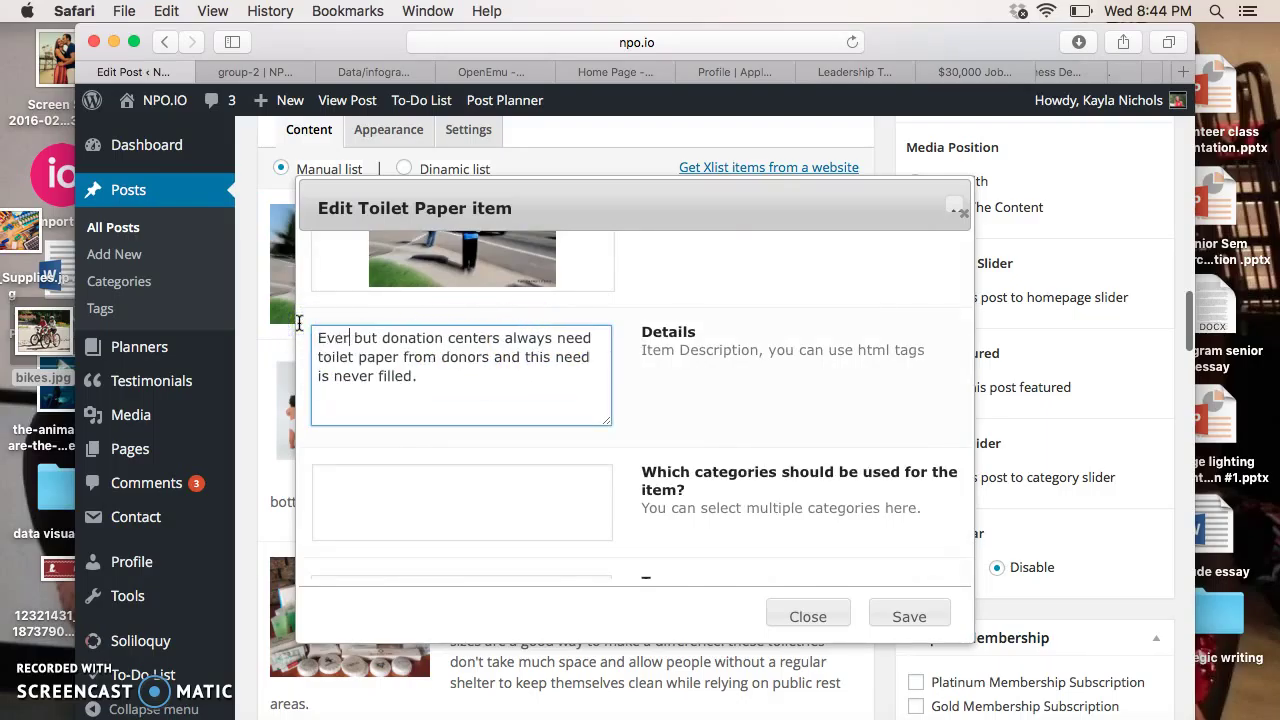
text(dy us)
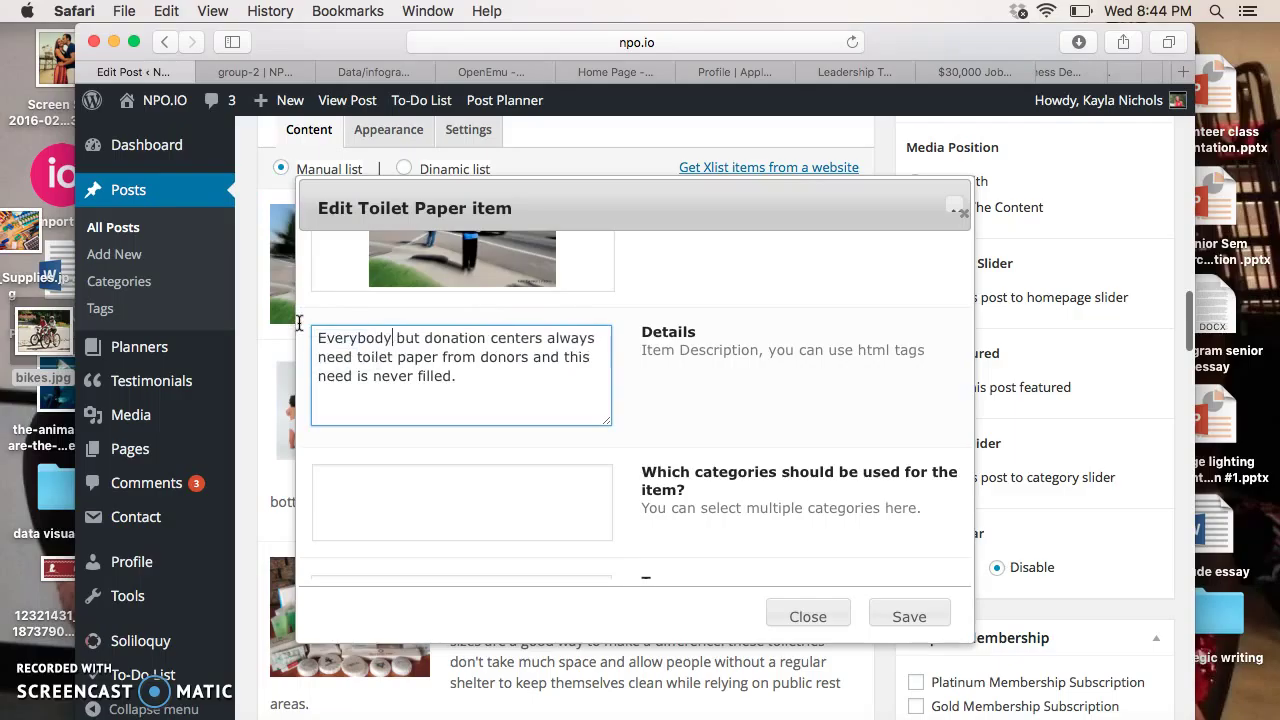
text(es )
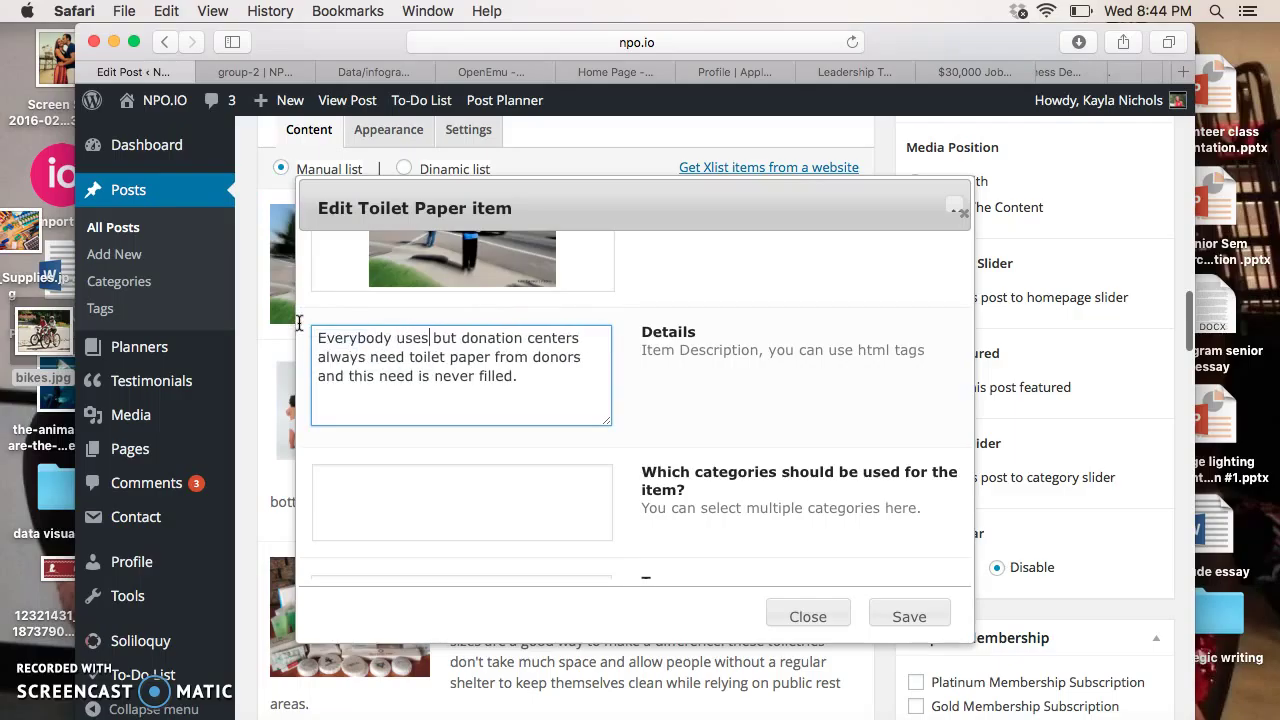
text(toi)
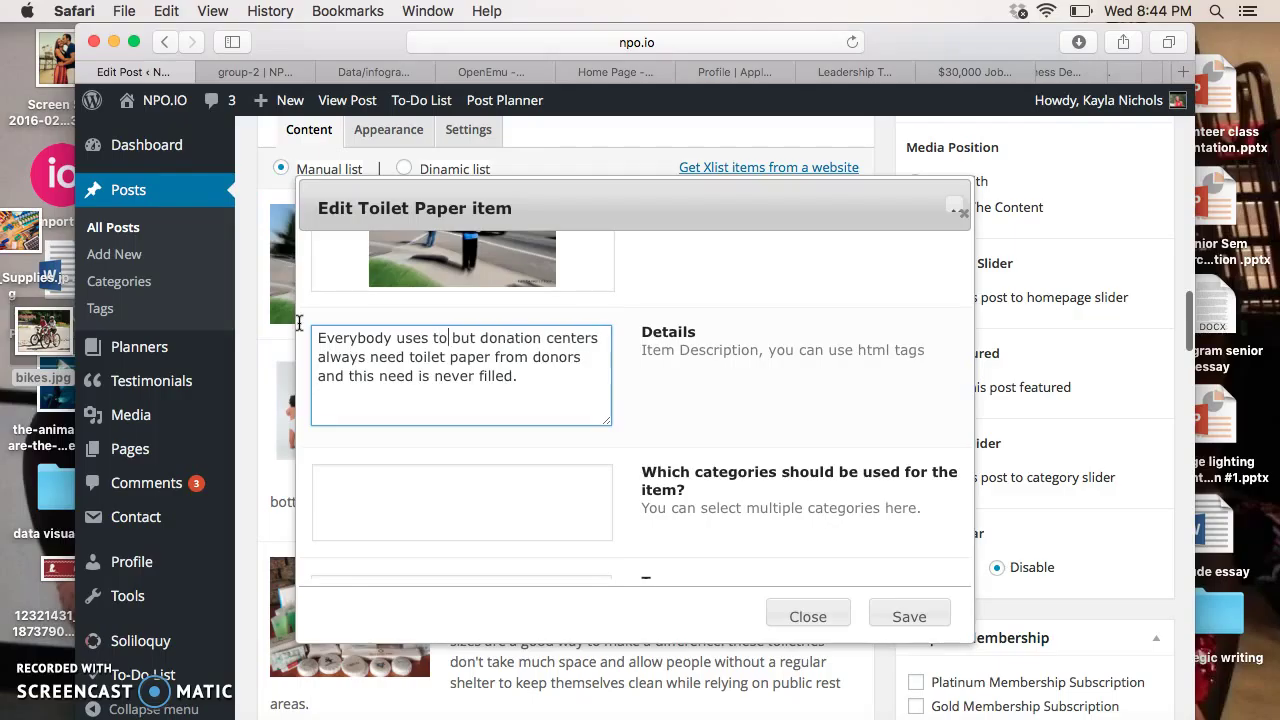
text(let p)
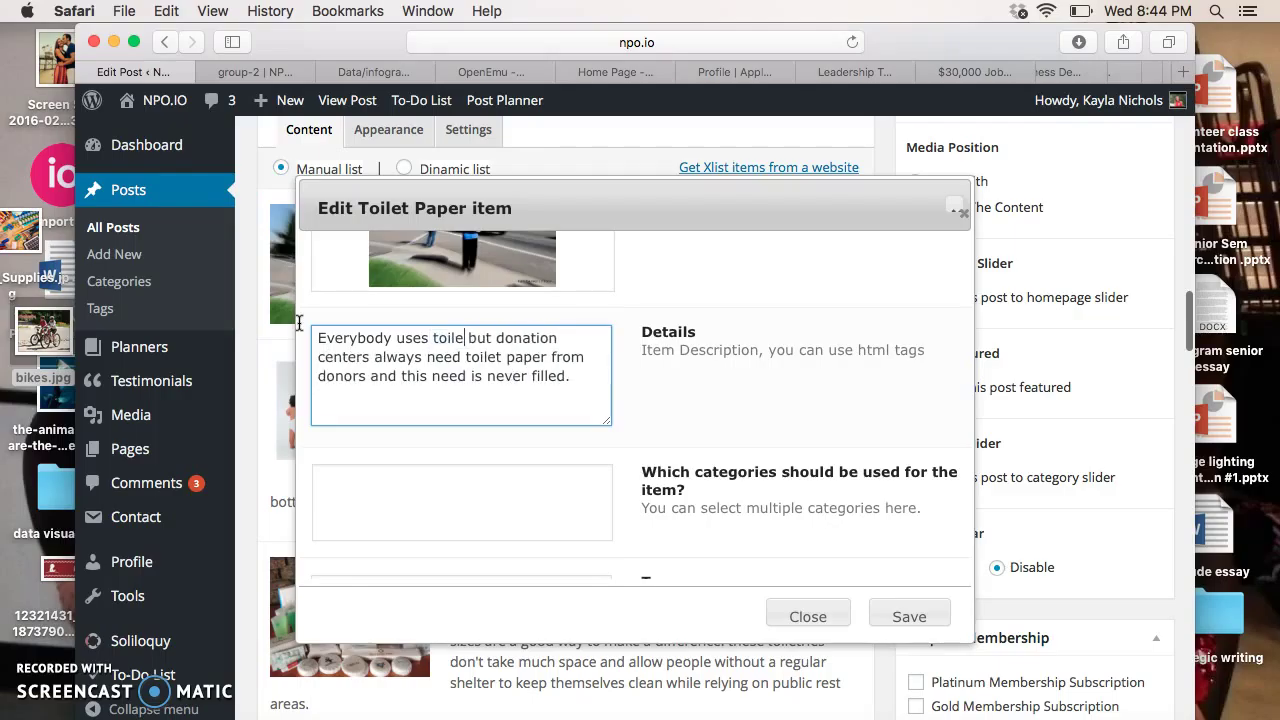
text(aper.)
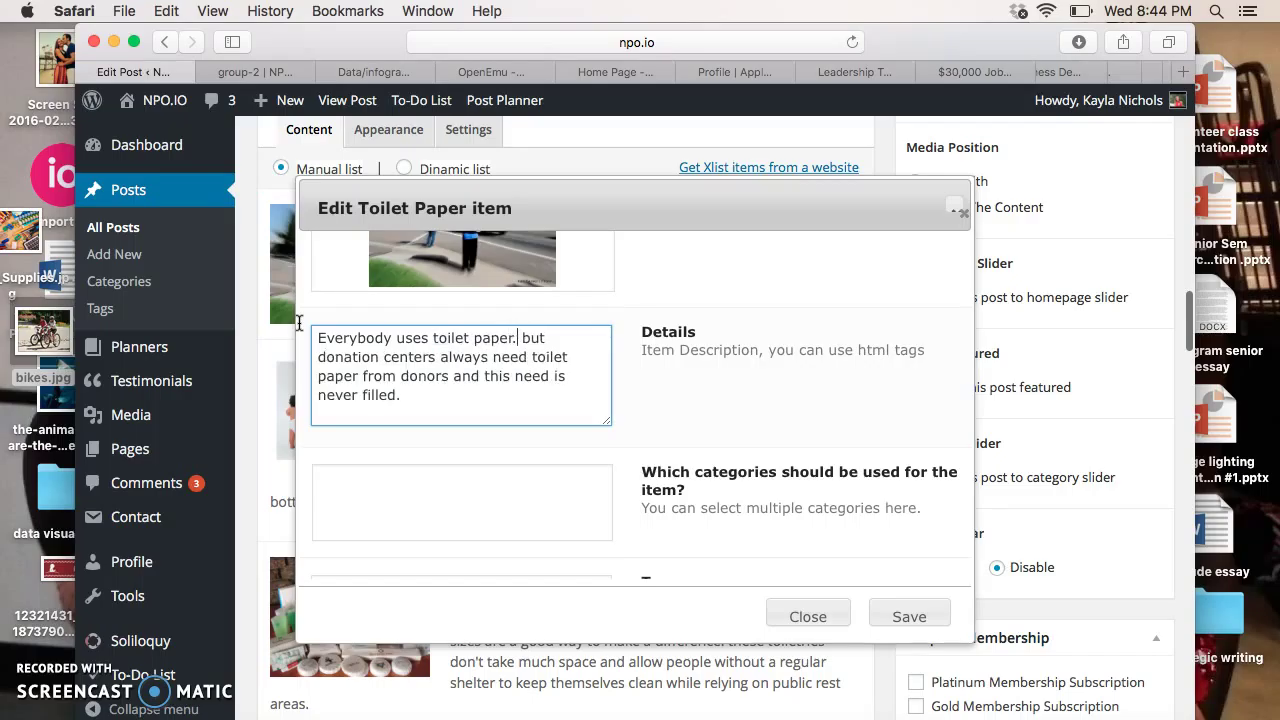
- Remove the leftover word "but" and capitalize "Donation" at the start of the second sentence
click(549, 339)
key(Delete)
key(BackSpace)
key(BackSpace)
key(BackSpace)
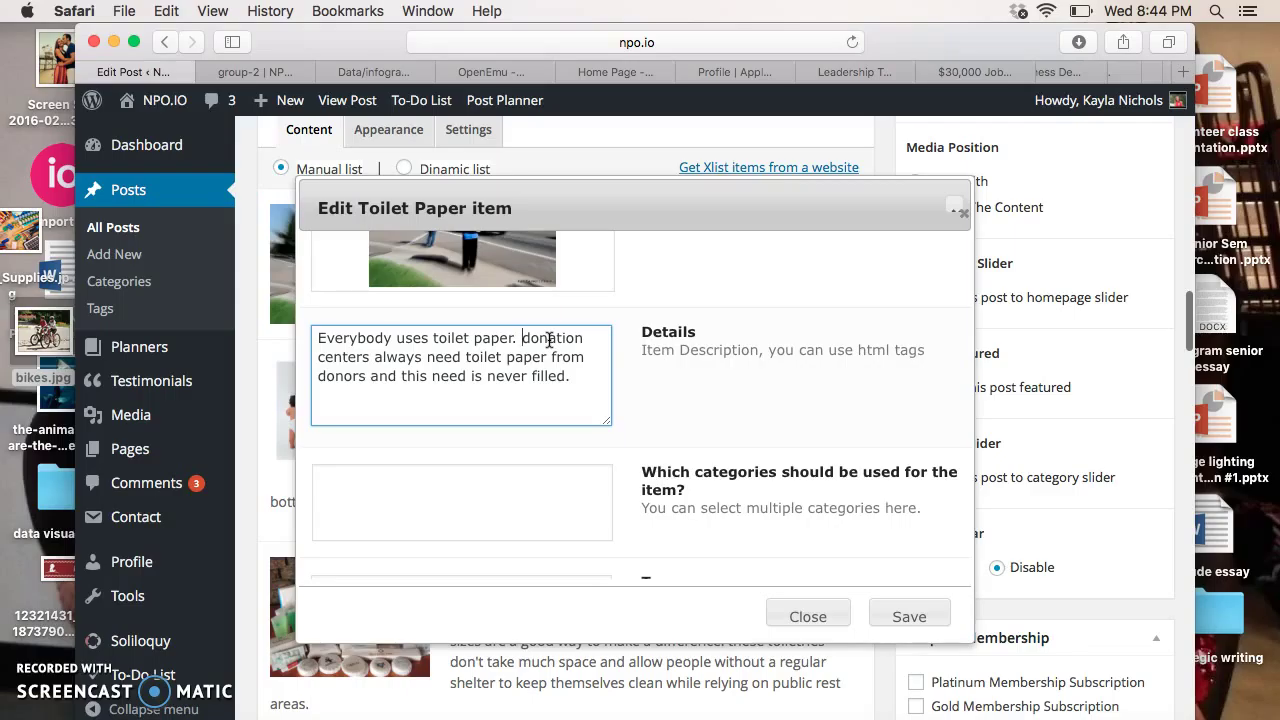
key(BackSpace)
text(D)
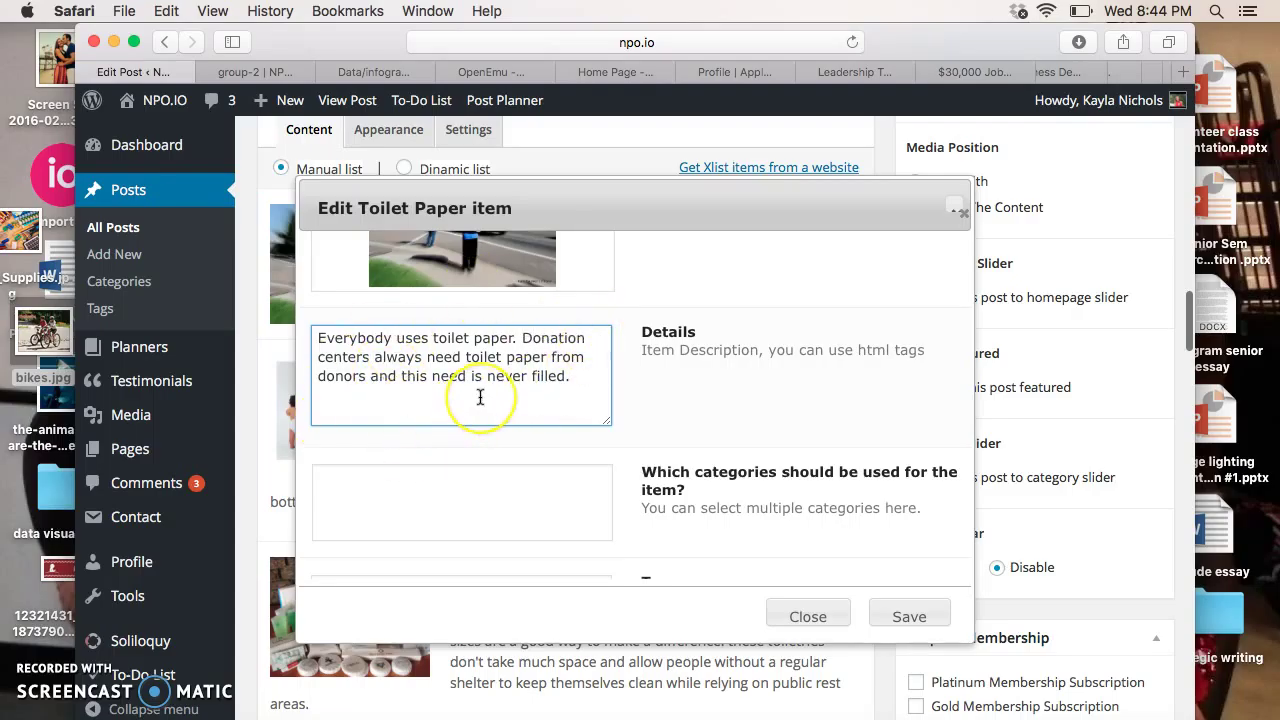
click(572, 382)
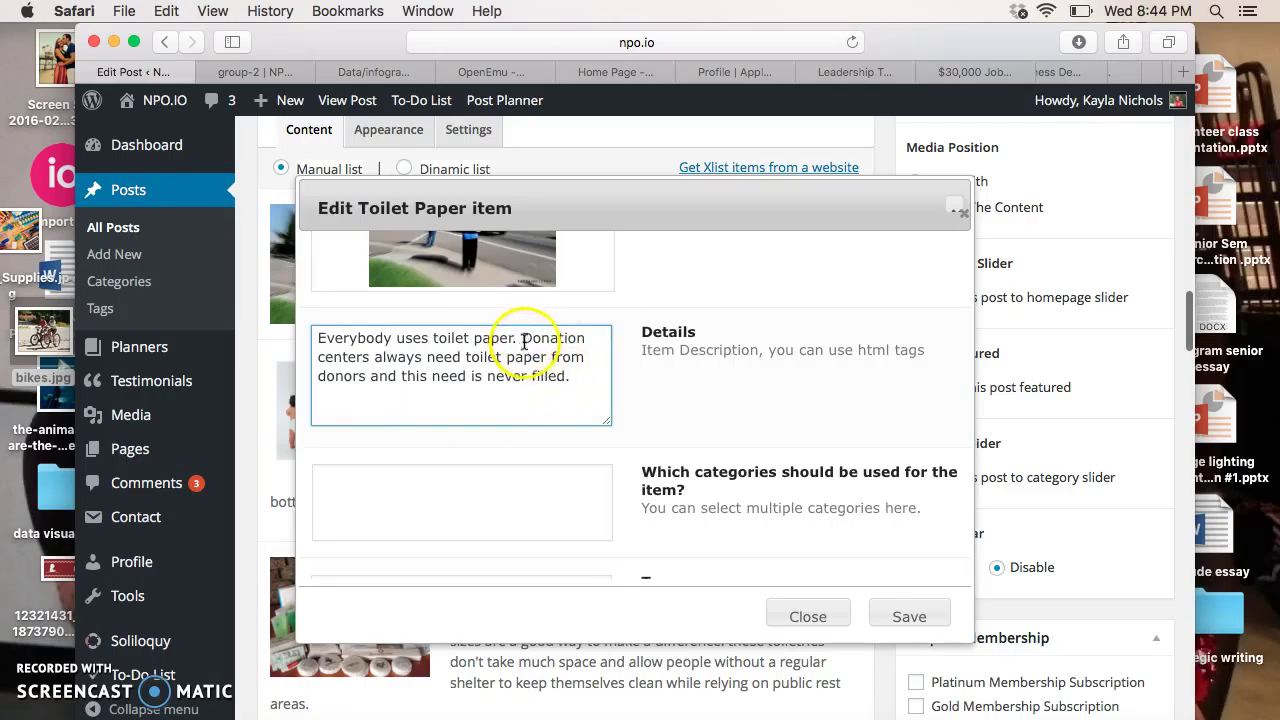
- Delete everything after the first sentence of the Toilet Paper details and write "This is a necessity" instead
drag(567, 377, 377, 363)
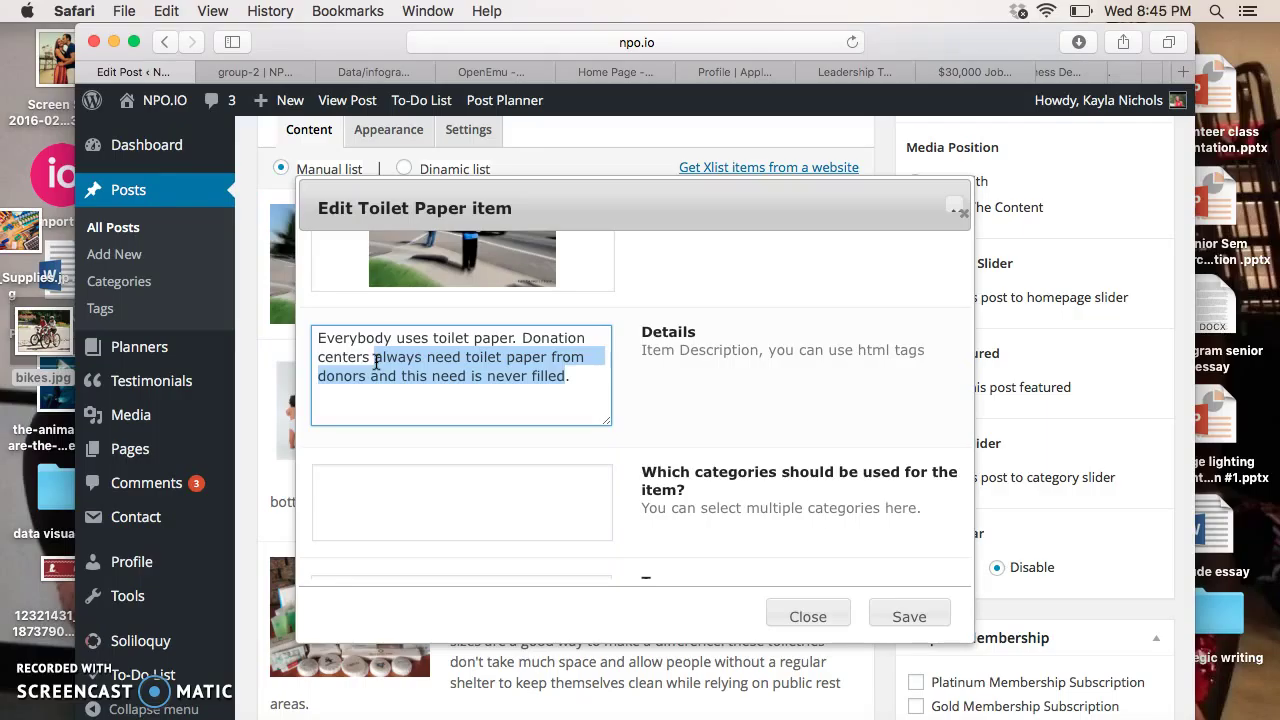
key(BackSpace)
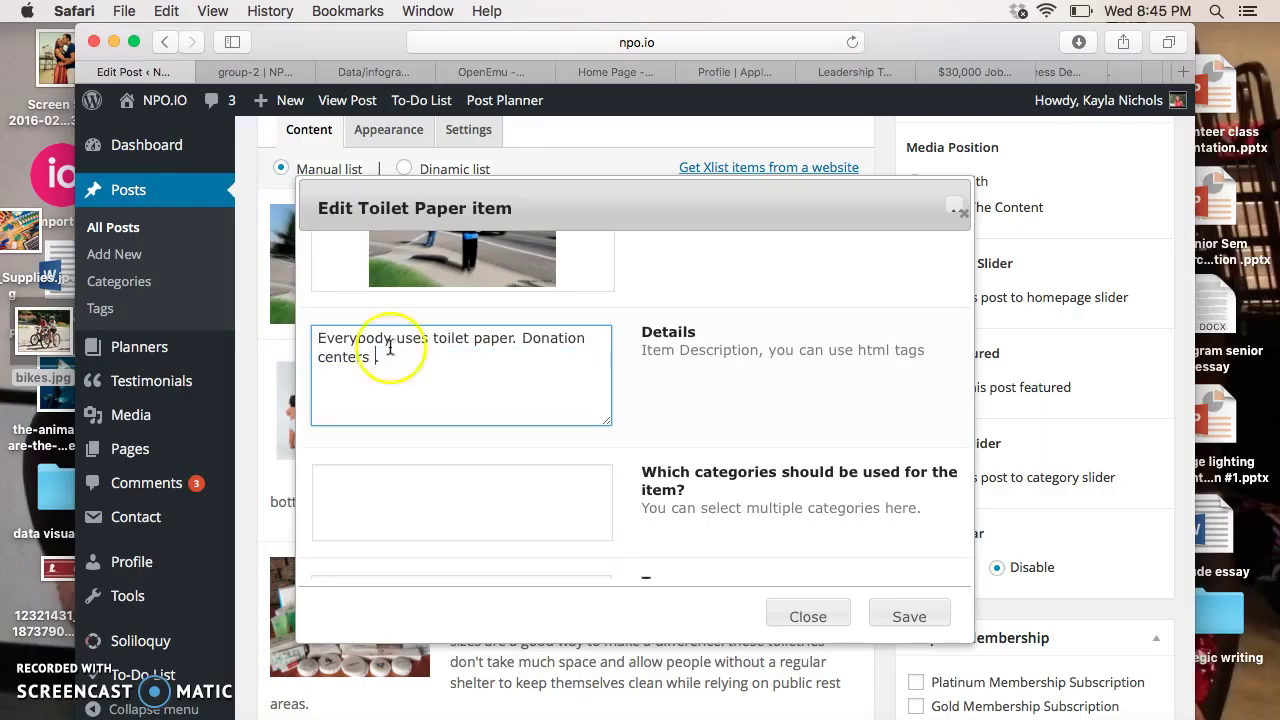
drag(391, 352, 523, 338)
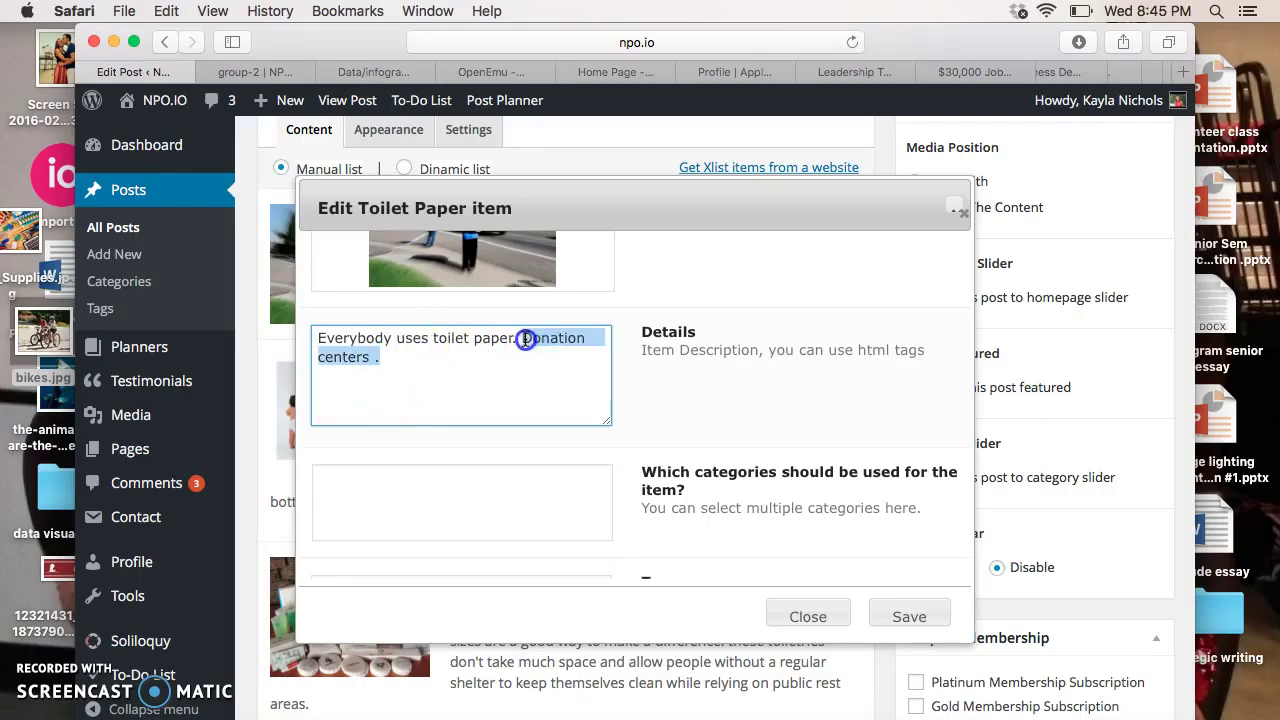
key(BackSpace)
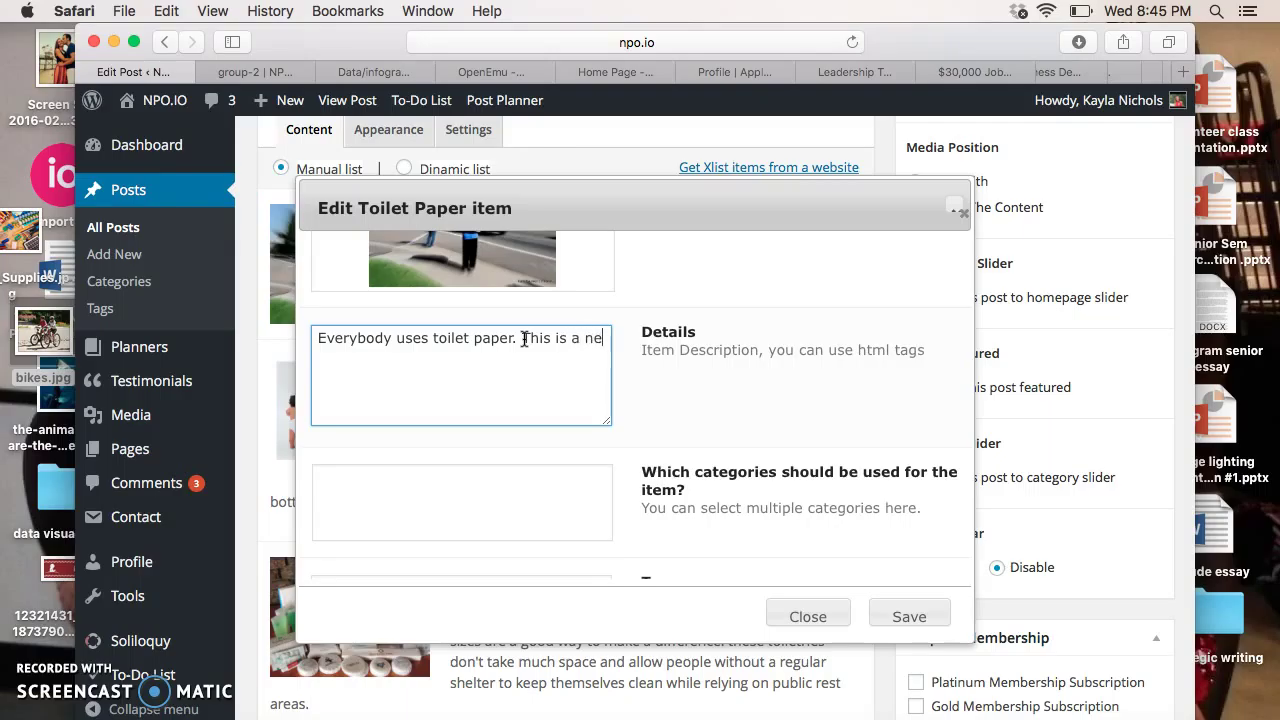
text(ssecity)
key(BackSpace)
key(BackSpace)
key(BackSpace)
text(c)
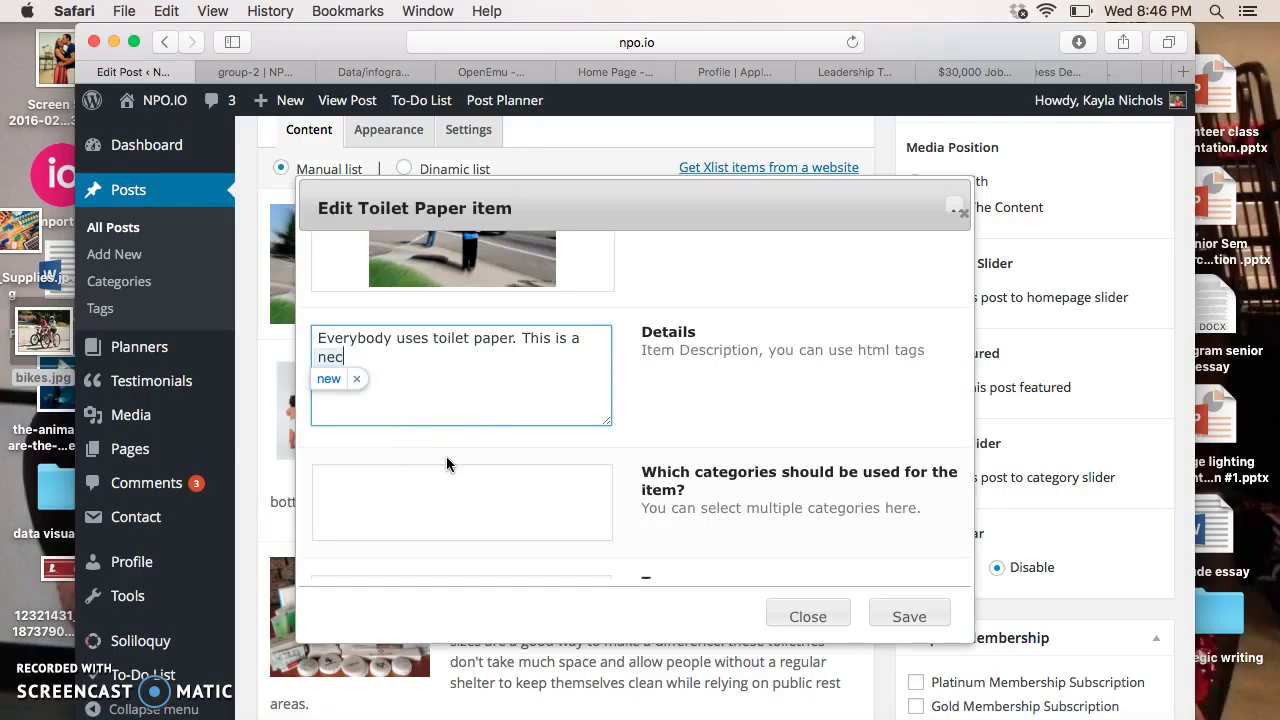
text(essity)
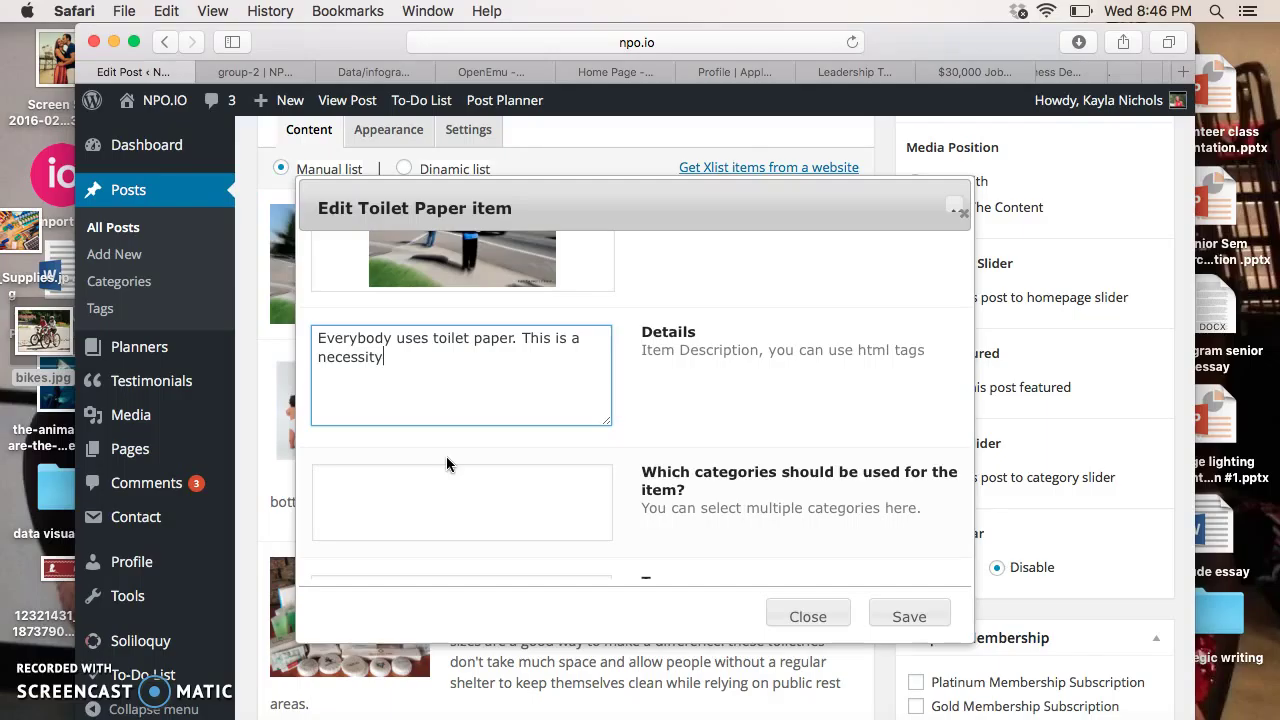
- Add the closing sentence "Donation centers are always looking for more toilet paper donations." and save the Toilet Paper item
text(. Donation centers are always l)
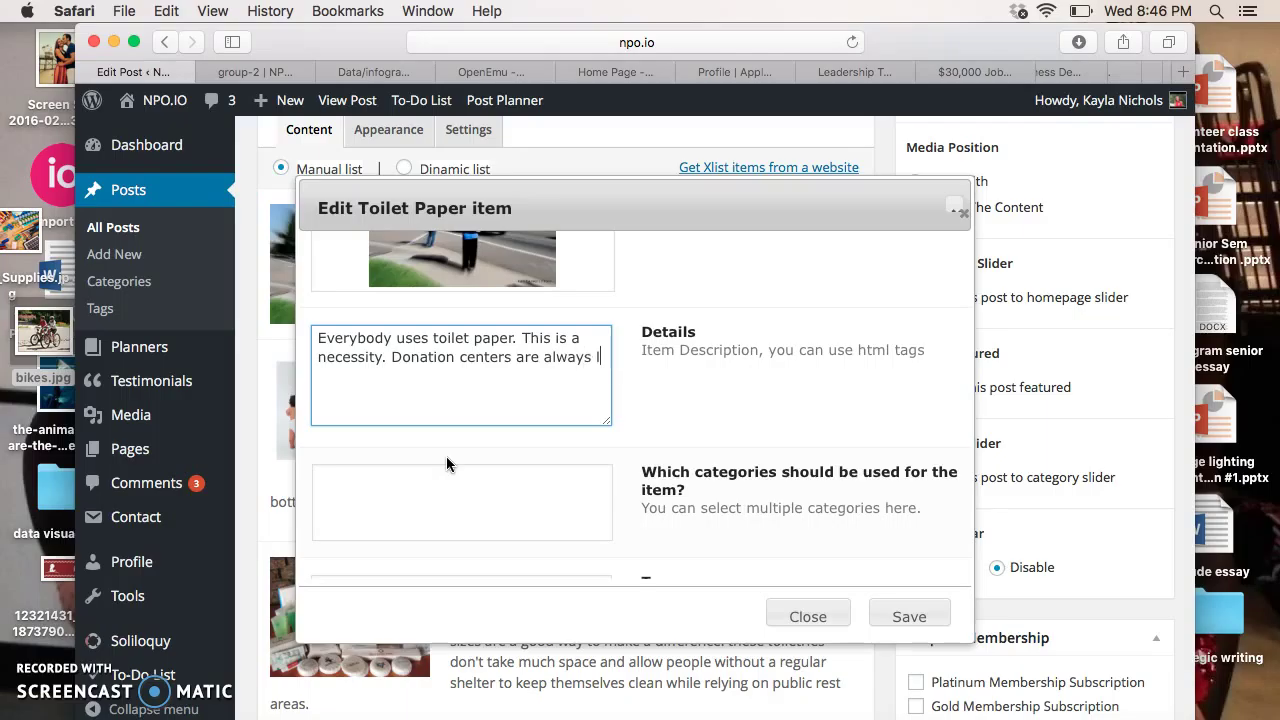
text(ooking for more t)
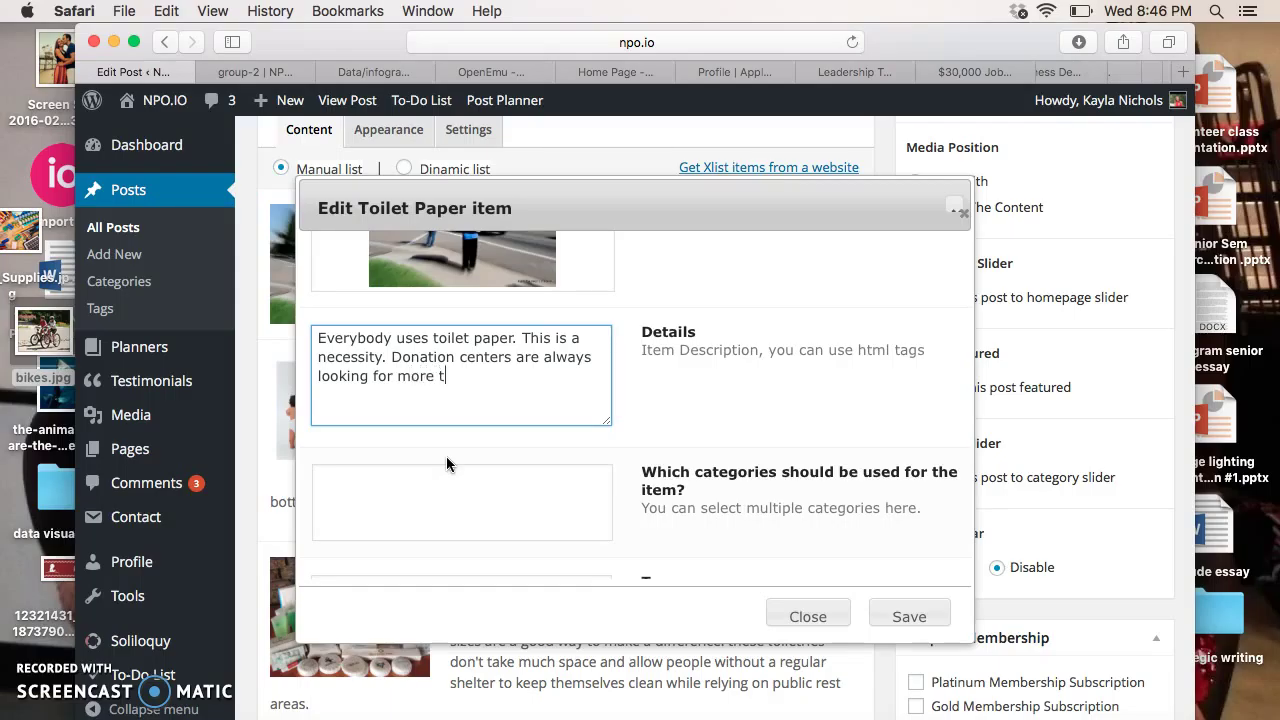
text(oilet paper donations.)
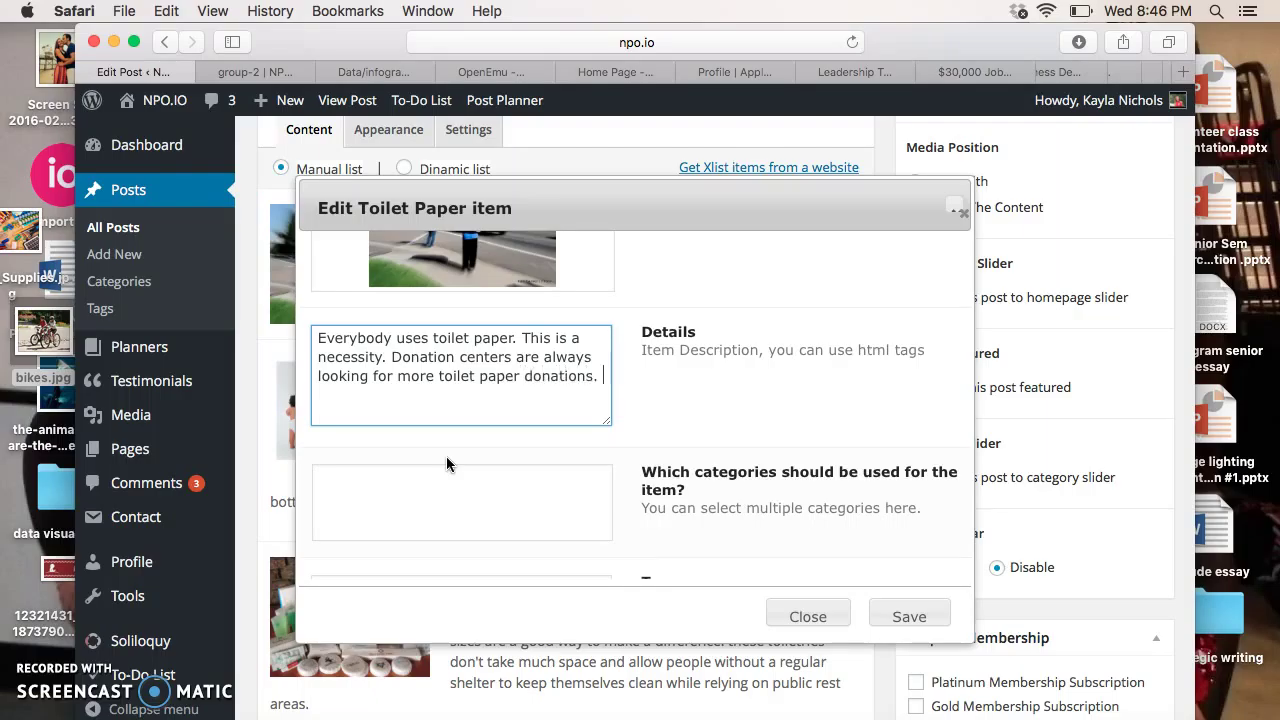
click(899, 612)
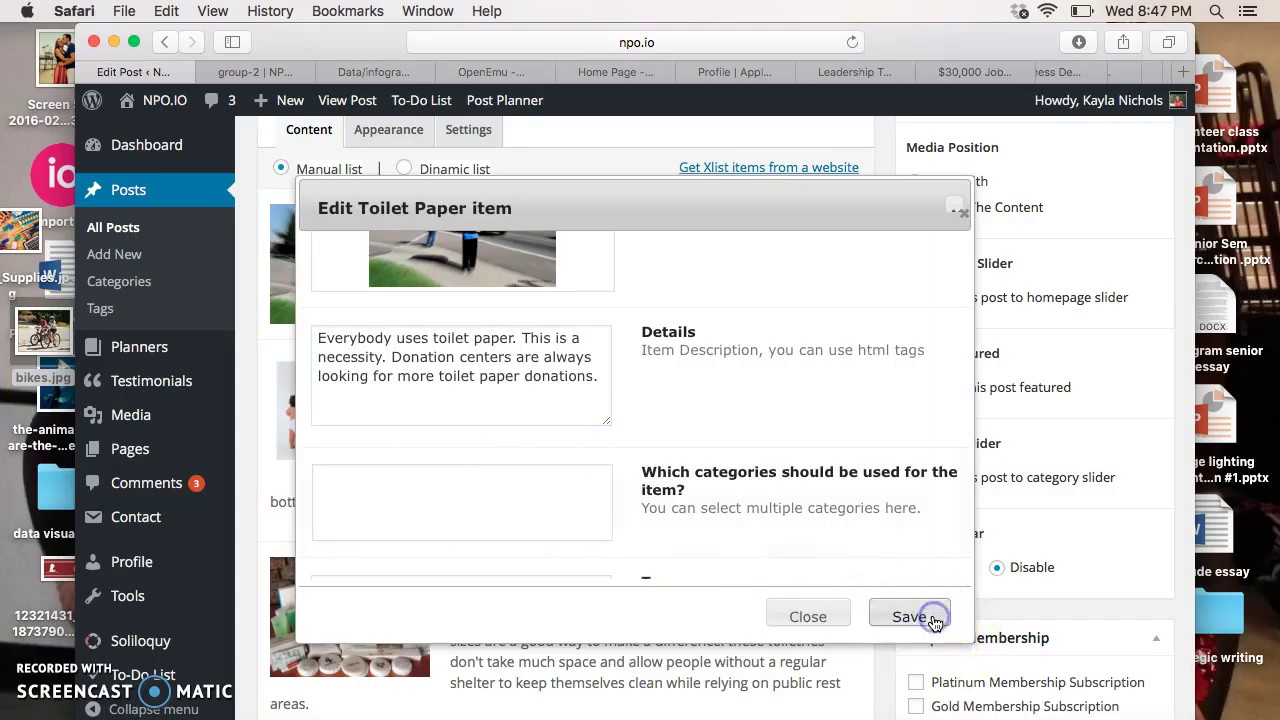
- Open the Diapers item for editing and go to its details text
scroll(822, 477, down, 2)
scroll(822, 477, up, 5)
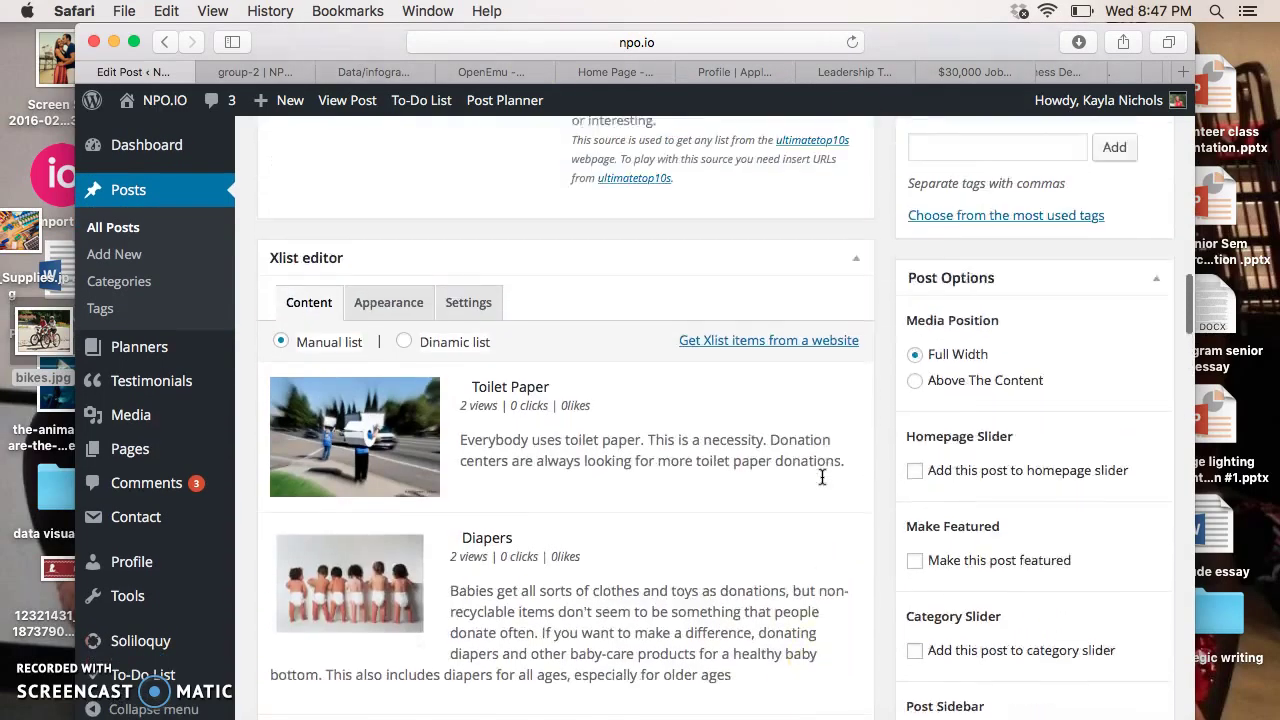
scroll(822, 477, down, 1)
scroll(822, 477, down, 3)
drag(822, 477, 700, 566)
scroll(700, 566, down, 2)
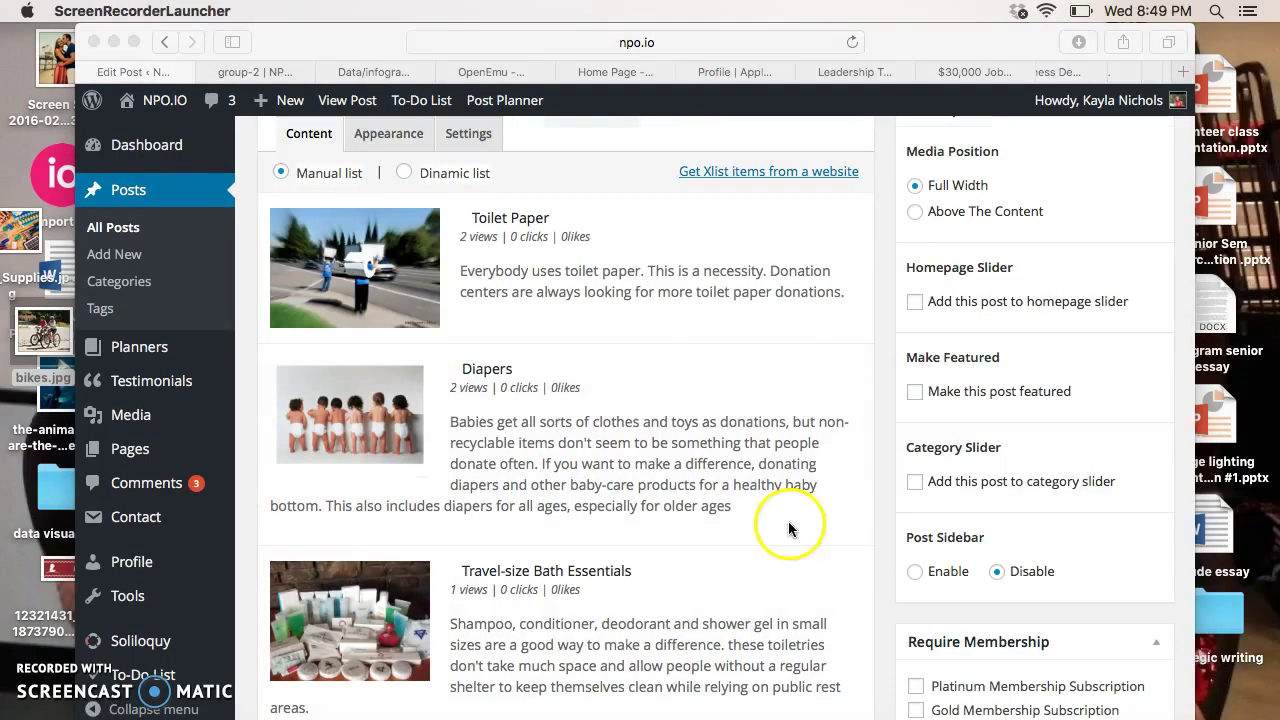
click(788, 527)
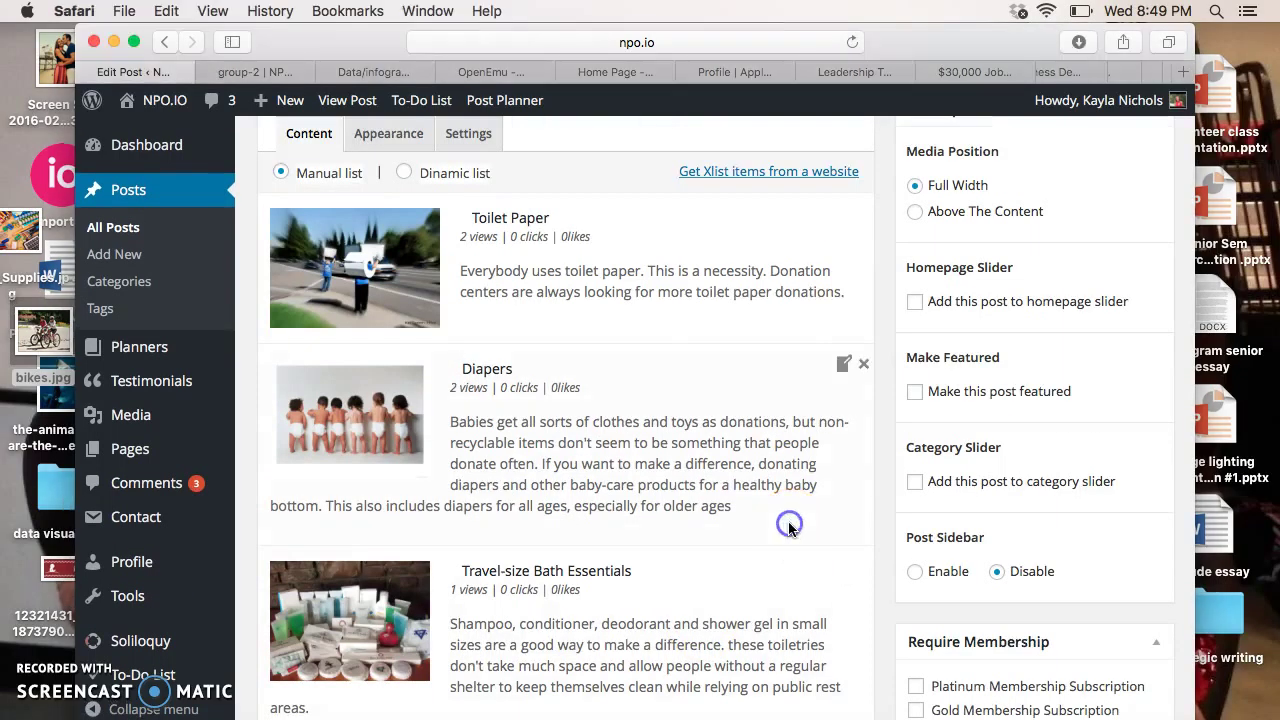
click(843, 364)
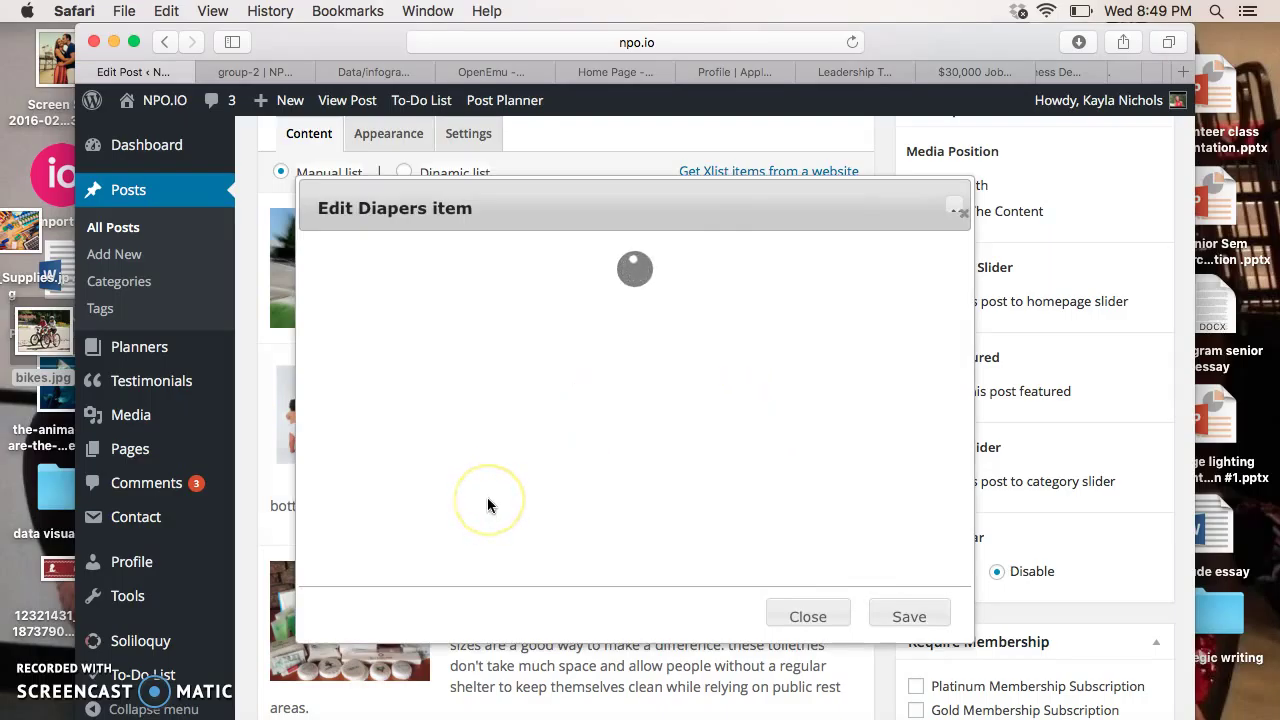
scroll(487, 505, down, 3)
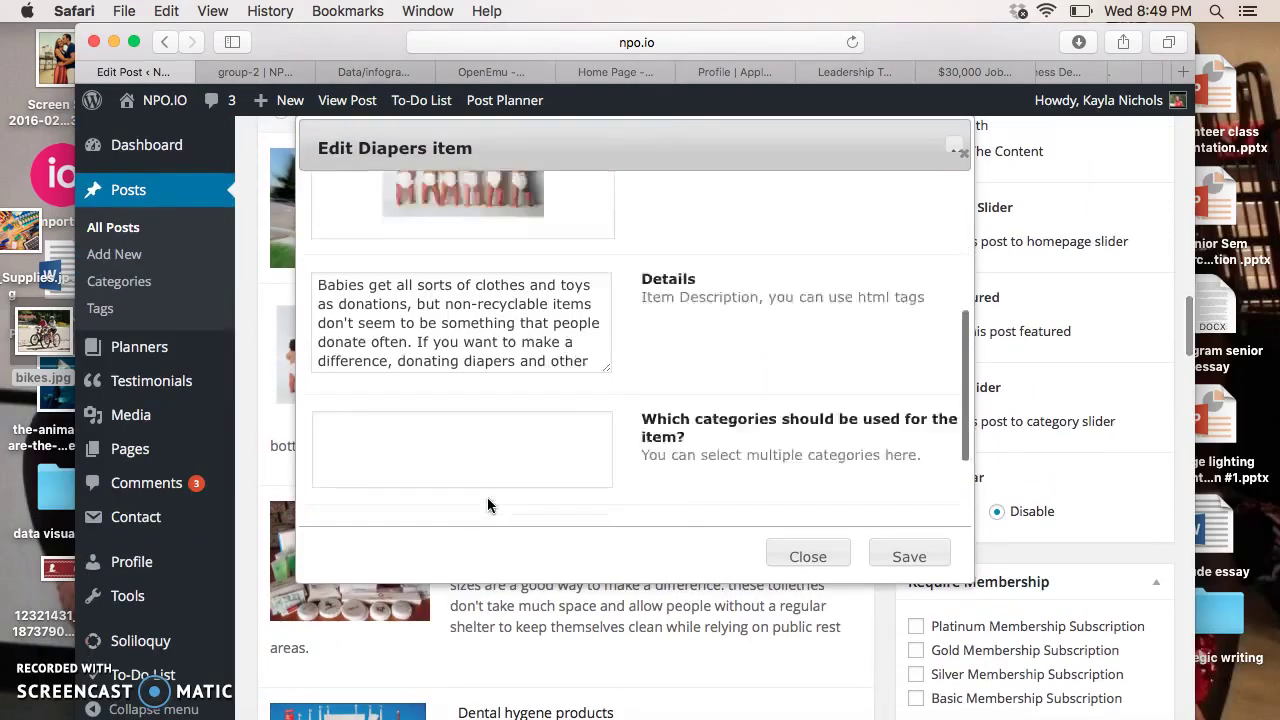
scroll(488, 504, down, 1)
- Clear the entire existing description from the details of the Diapers item
click(554, 279)
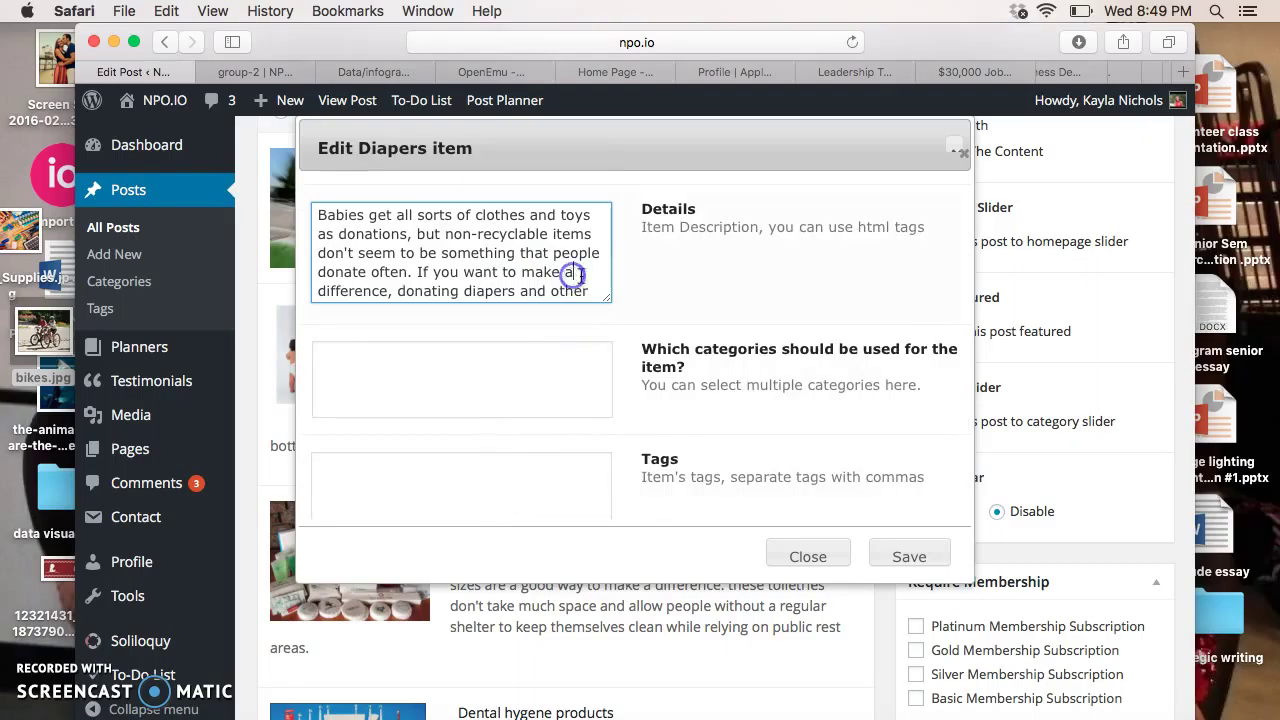
drag(586, 284, 307, 215)
text(baby-care products for a healthy baby bottom. This also includes diapers for all ages, especially for older ages)
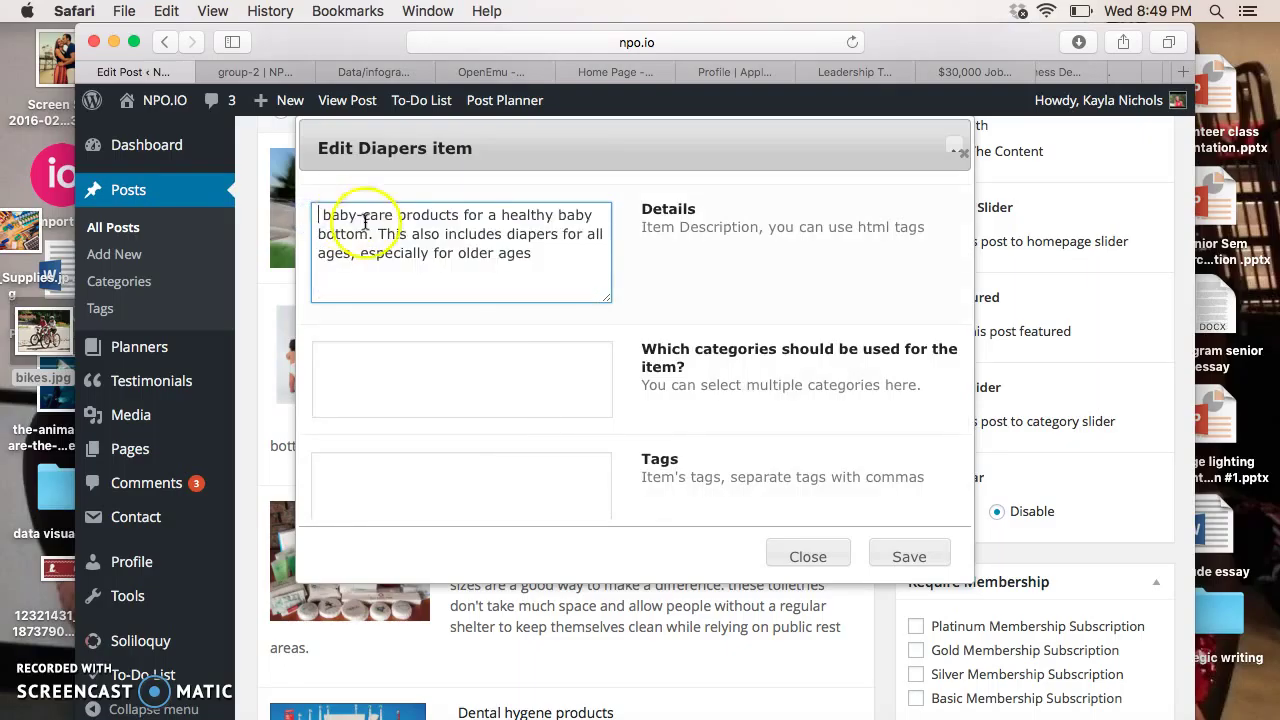
drag(533, 258, 297, 206)
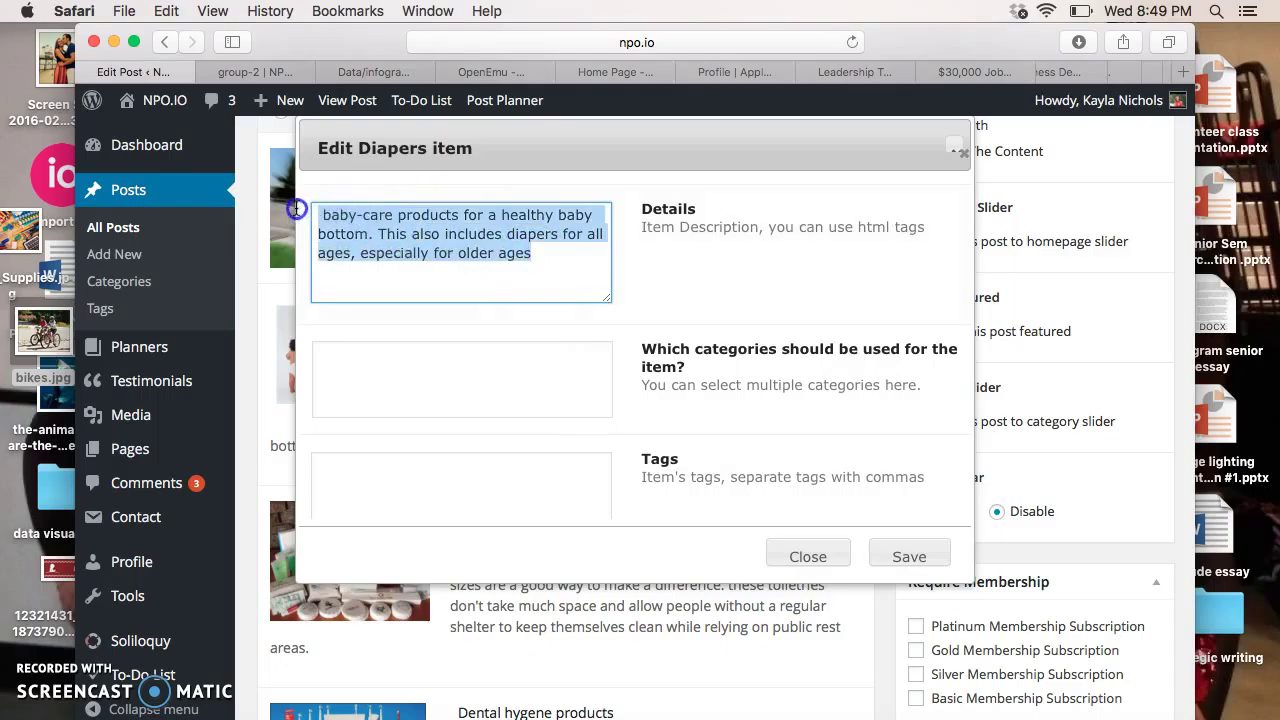
key(BackSpace)
- Begin the new Diapers details with the sentence "Babies receive tons of donations every year."
text(Babies)
text( reciev)
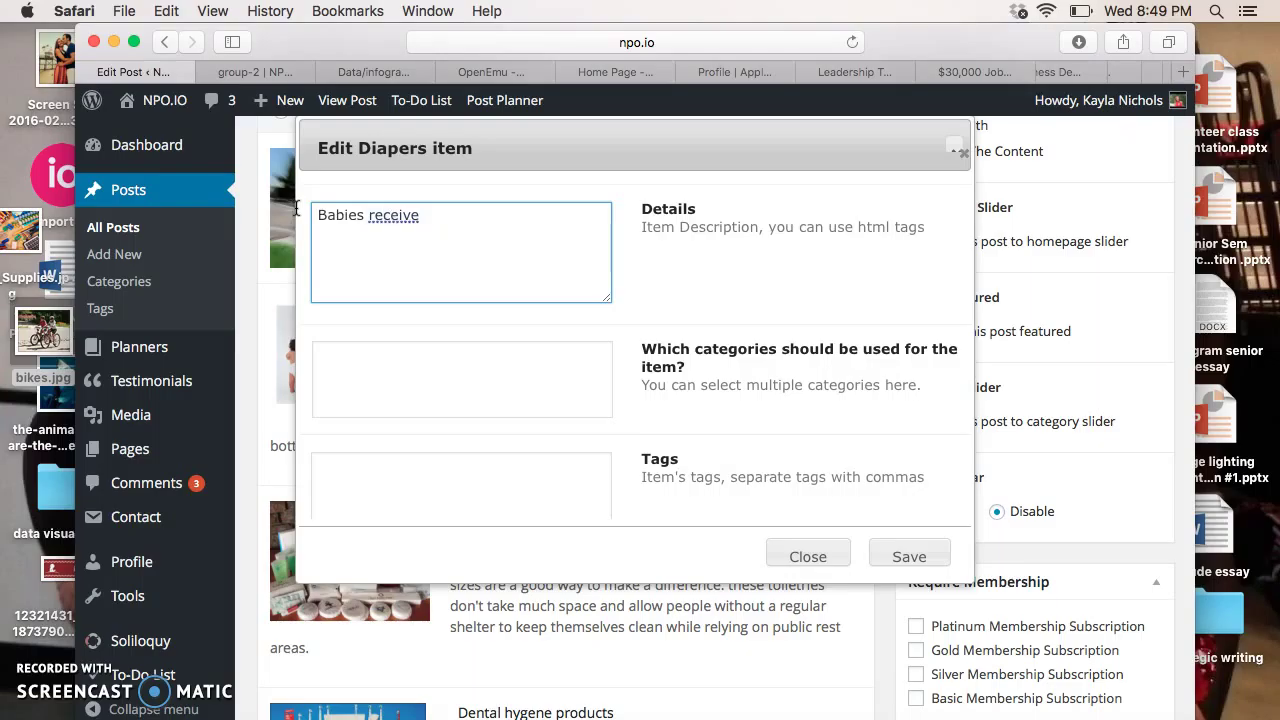
text( tons of dona)
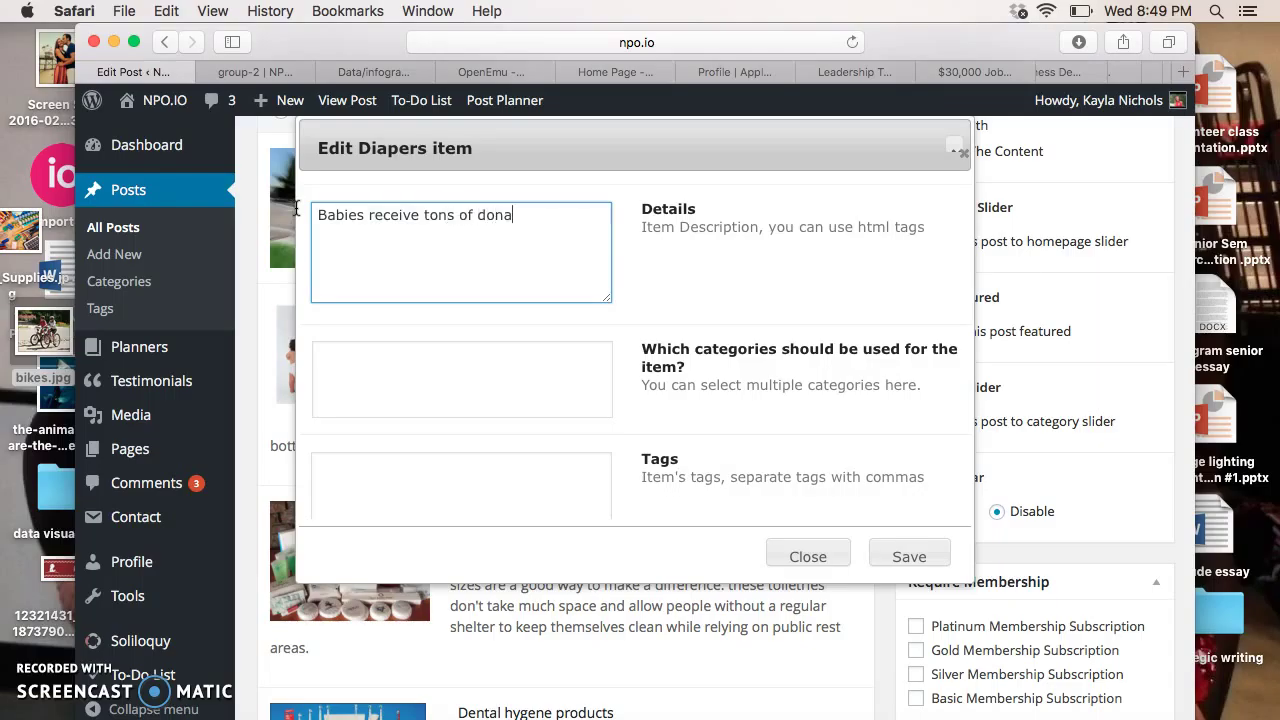
text(tions every year. M)
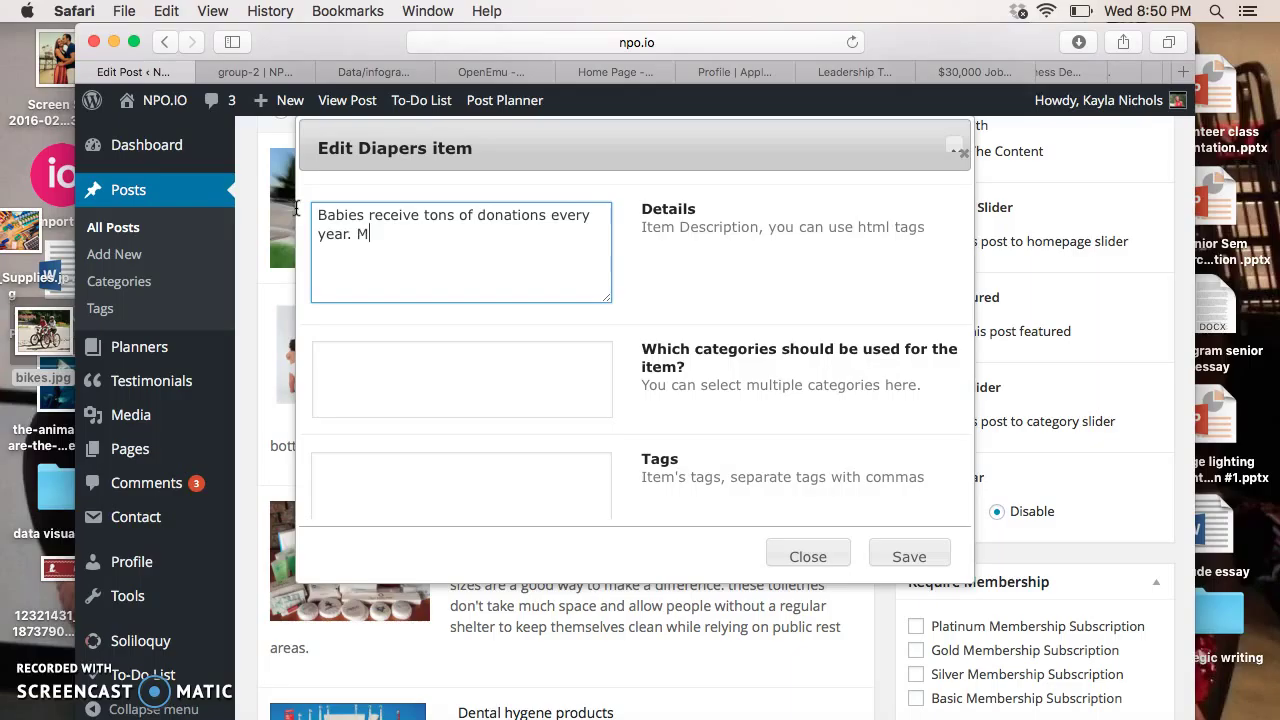
- Continue the Diapers details with "Most of these donations include clothing and toys rather than what they really need"
text(ost of these donations)
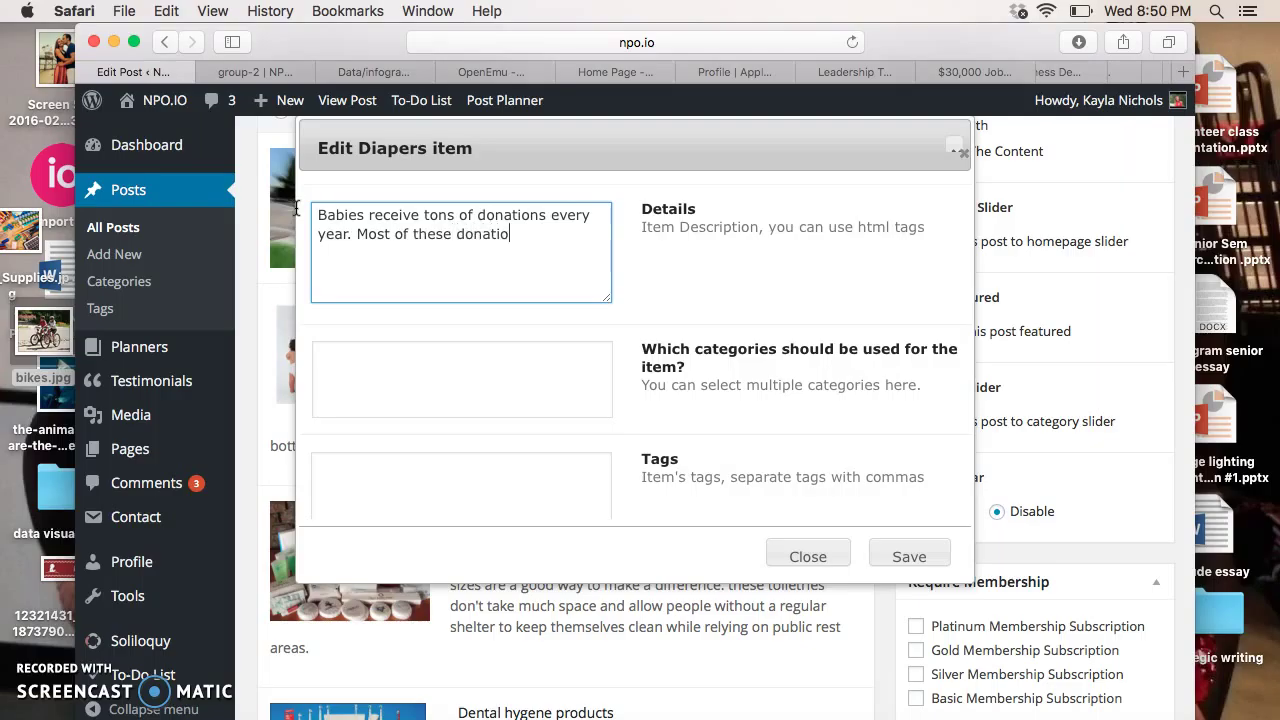
text( include clothing)
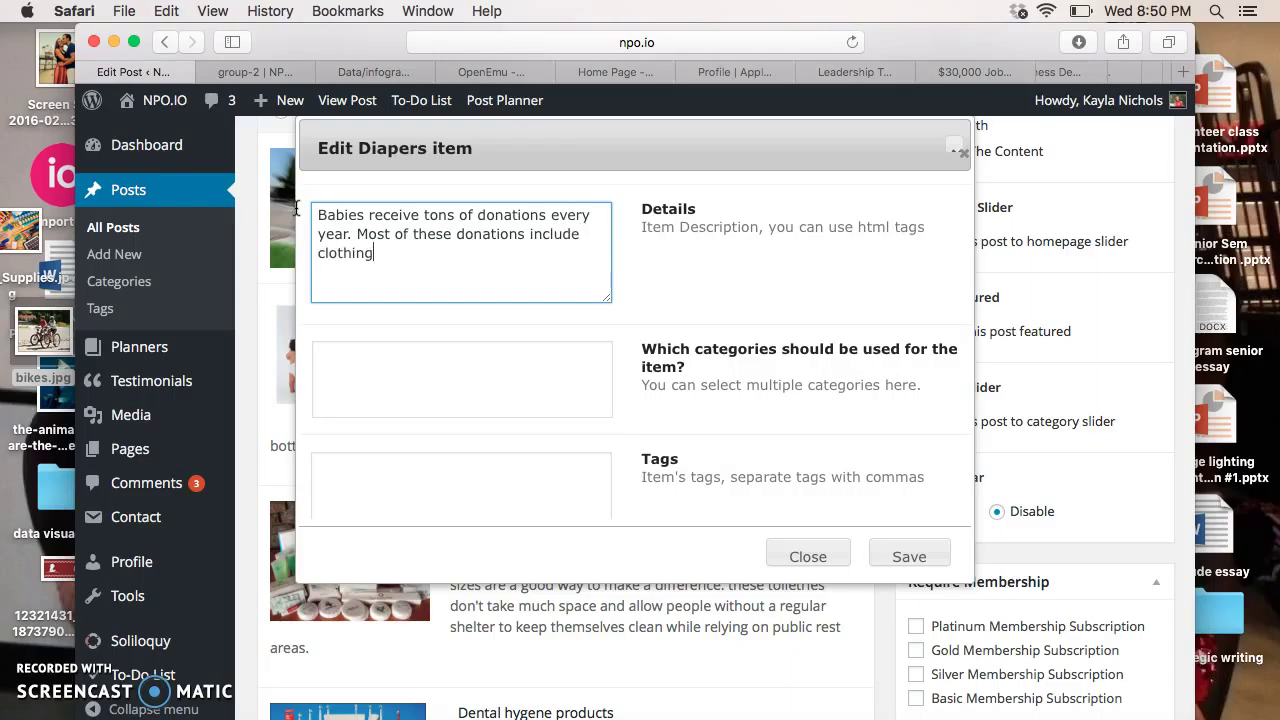
text( and toys rather than what they real)
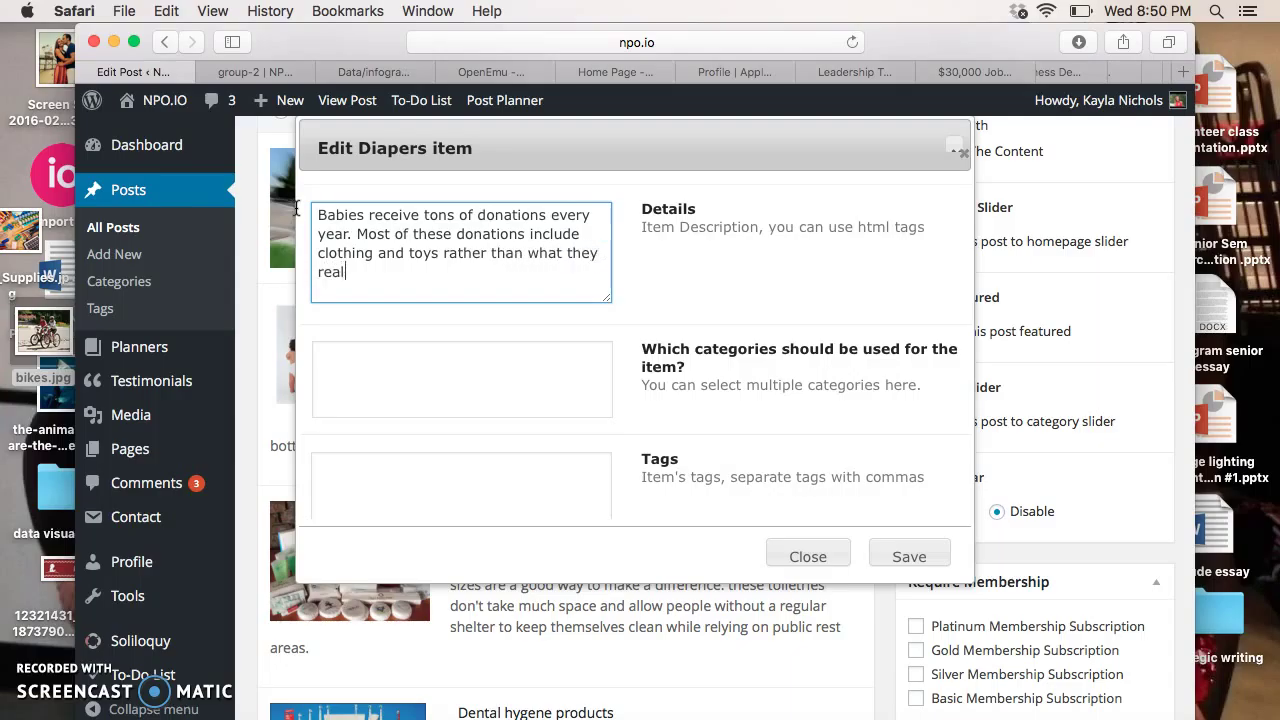
text(ly need)
- Finish the sentence with ", which is diapers and other baby care products." and save the Diapers item
text(, which is dia)
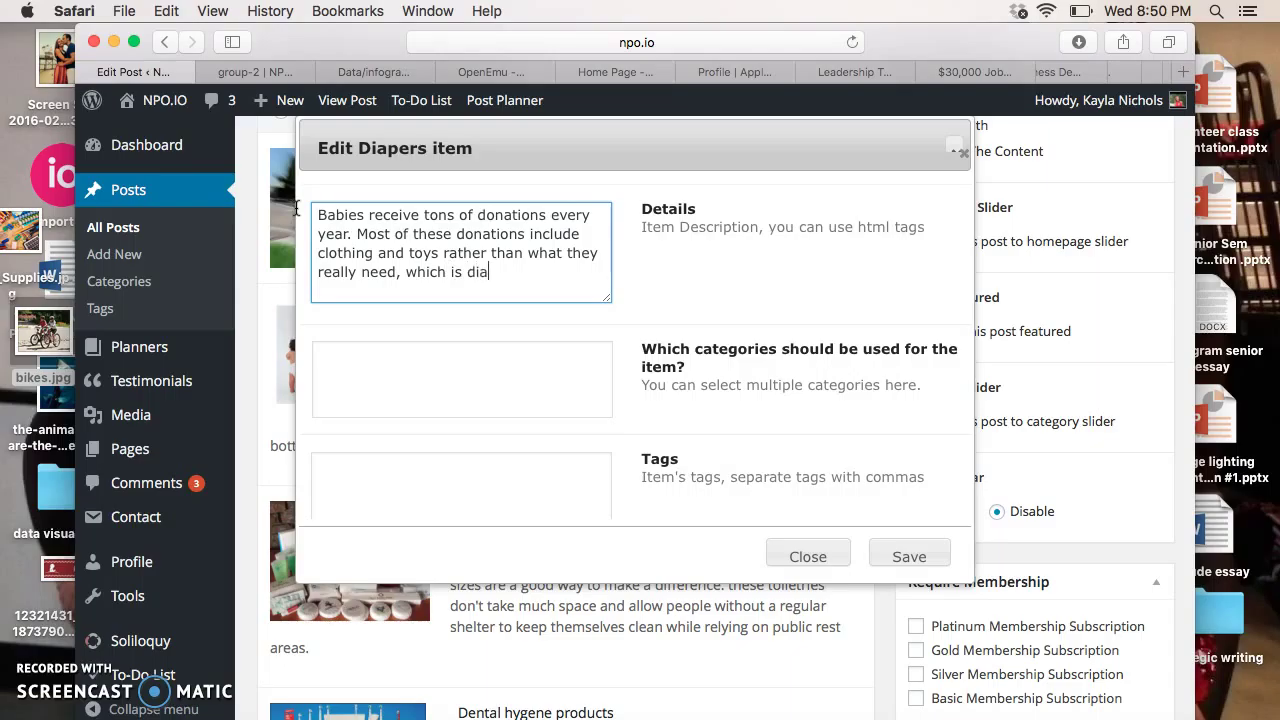
text(pers and other baby-care)
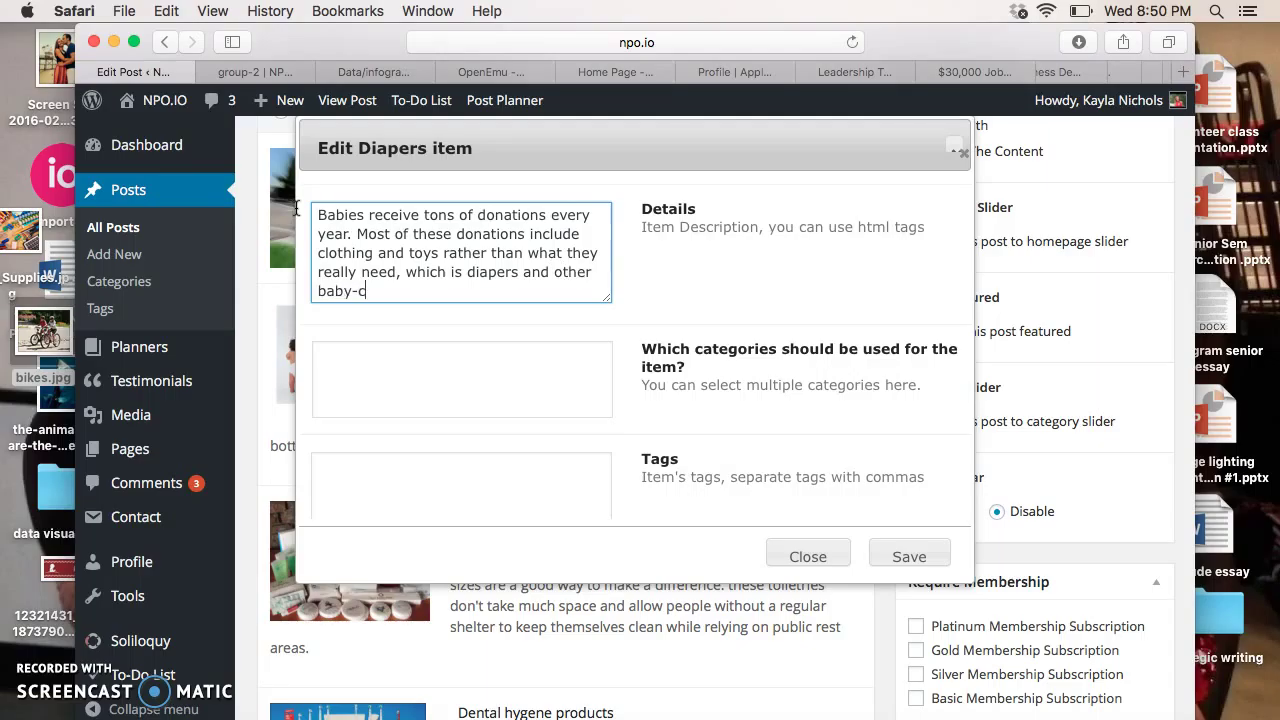
key(BackSpace)
key(BackSpace)
key(BackSpace)
text(care products.)
click(925, 558)
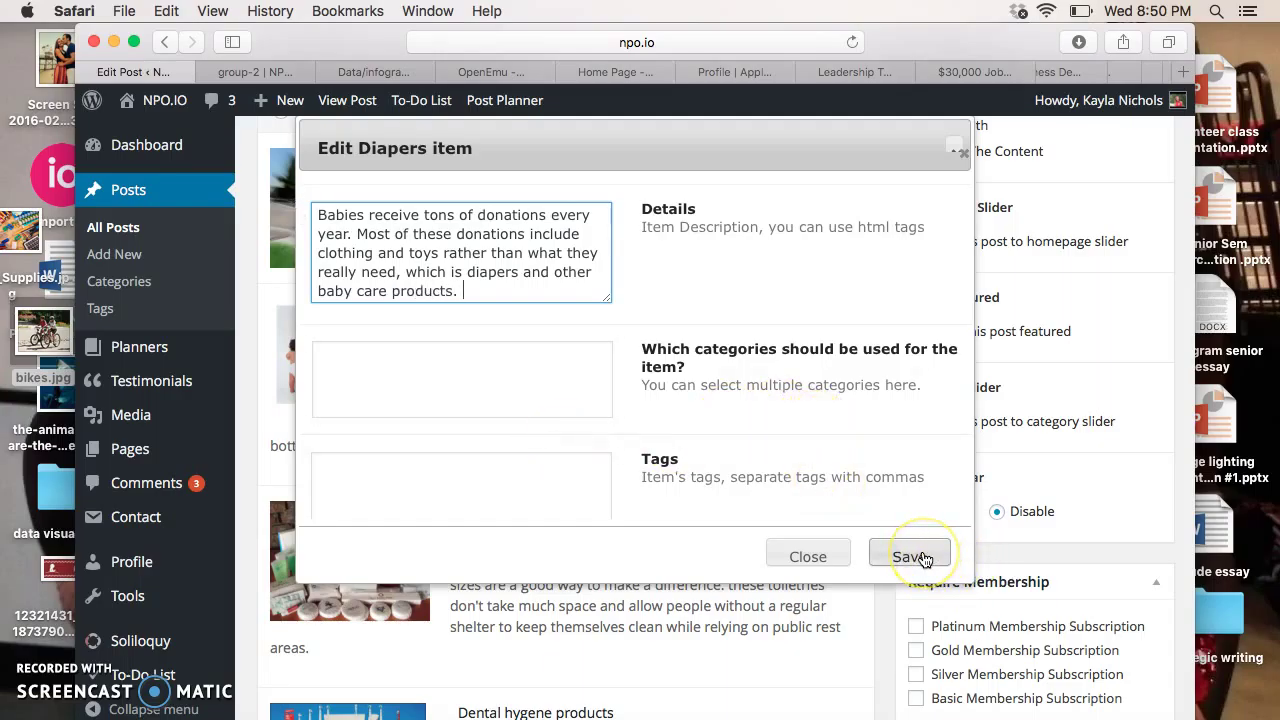
click(922, 558)
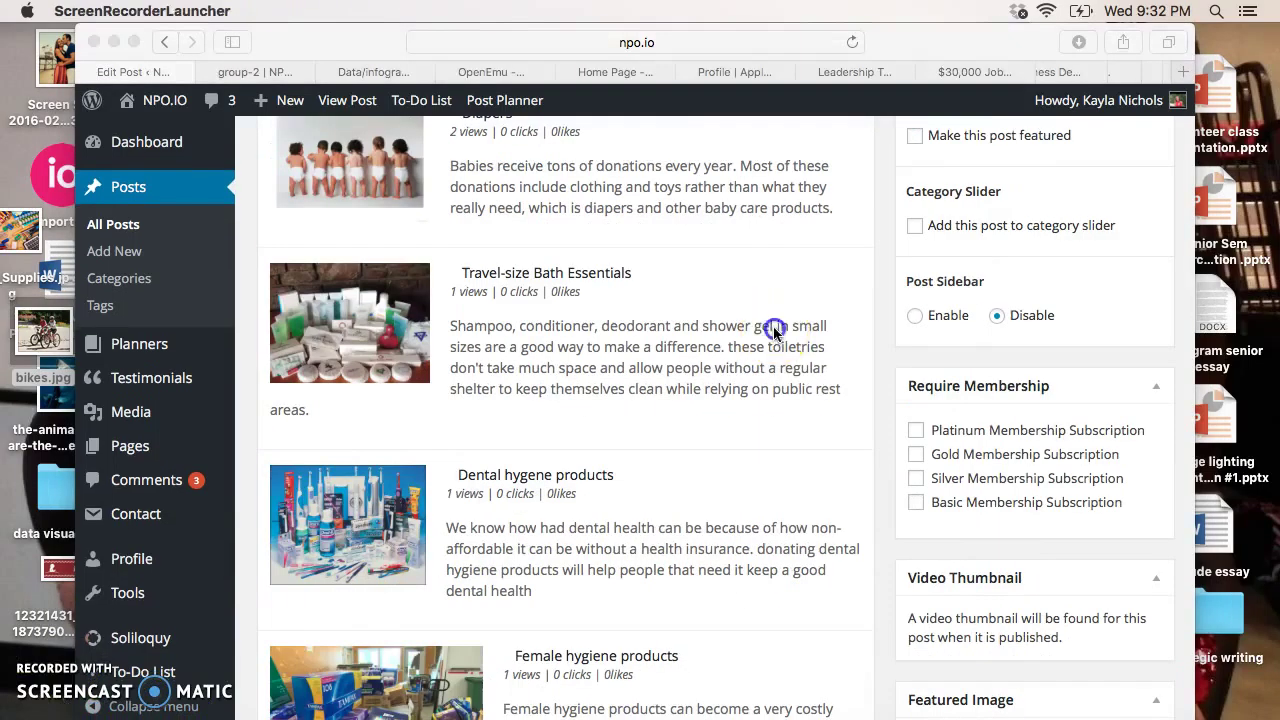
- Open the Travel-size Bath Essentials item for editing and clear the entire existing description from its details
click(775, 332)
click(846, 265)
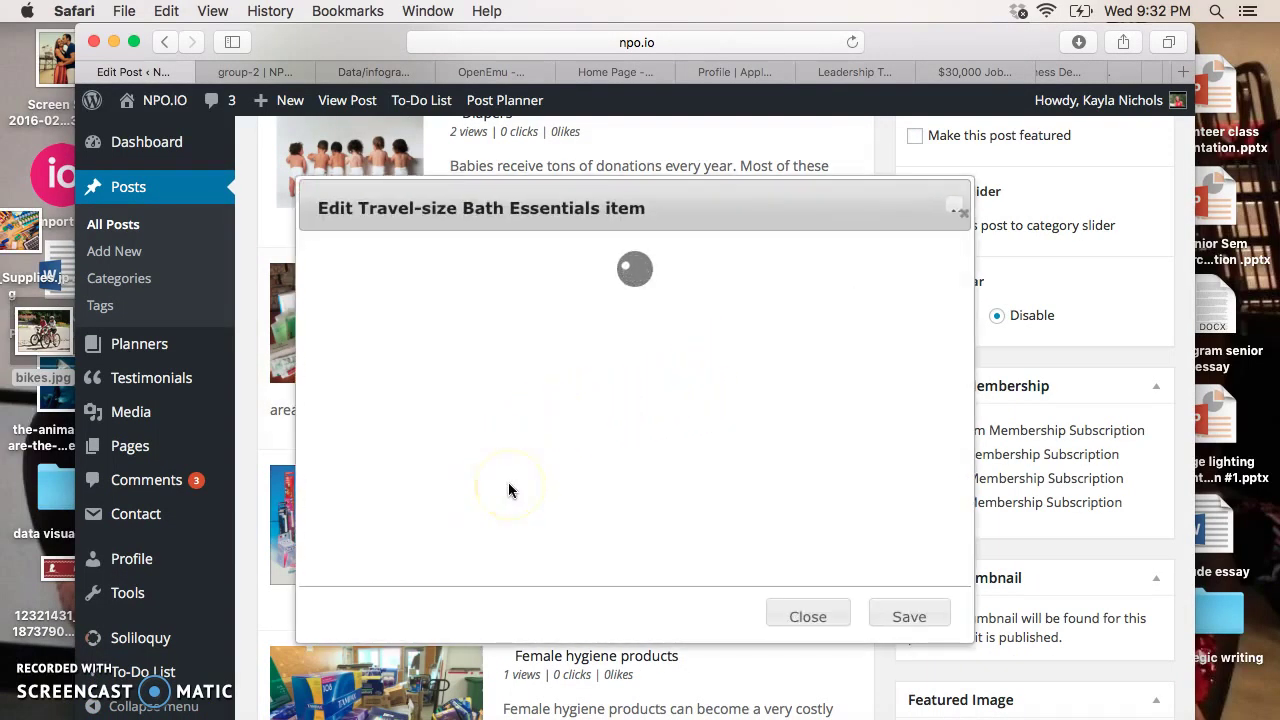
scroll(508, 480, down, 5)
click(592, 404)
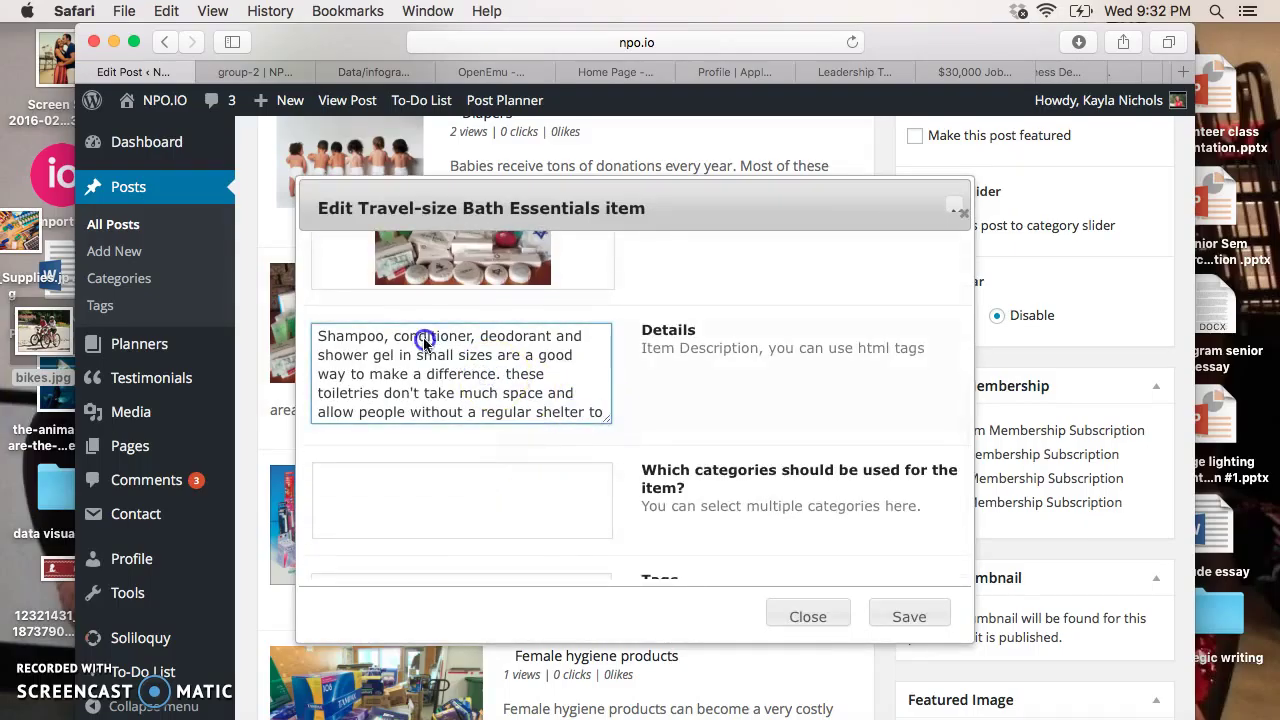
click(600, 410)
click(564, 400)
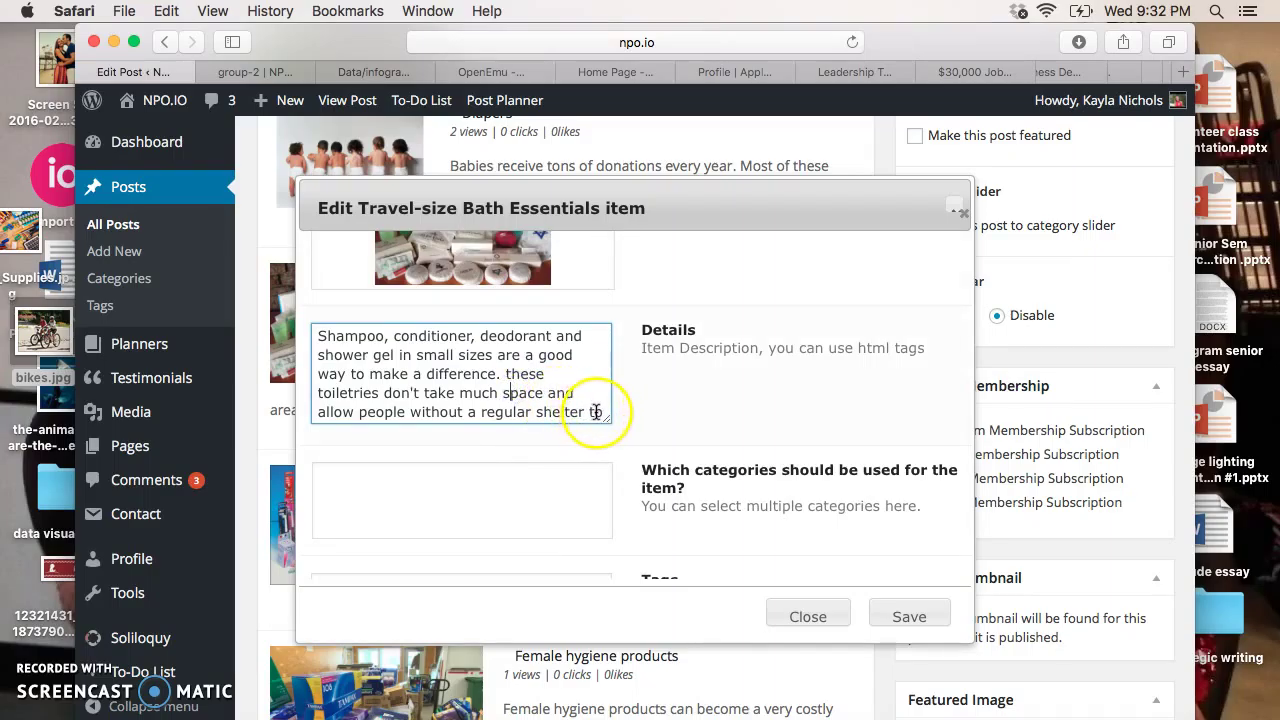
drag(593, 410, 298, 332)
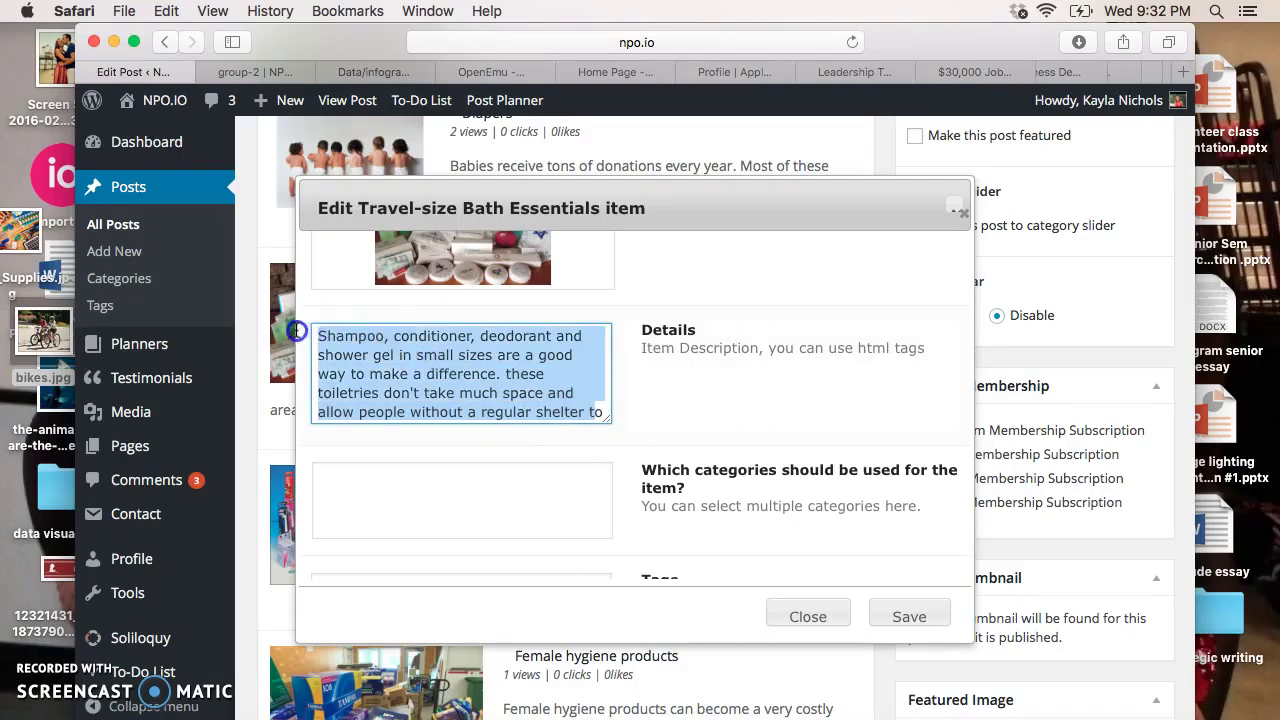
key(BackSpace)
drag(470, 360, 287, 332)
key(BackSpace)
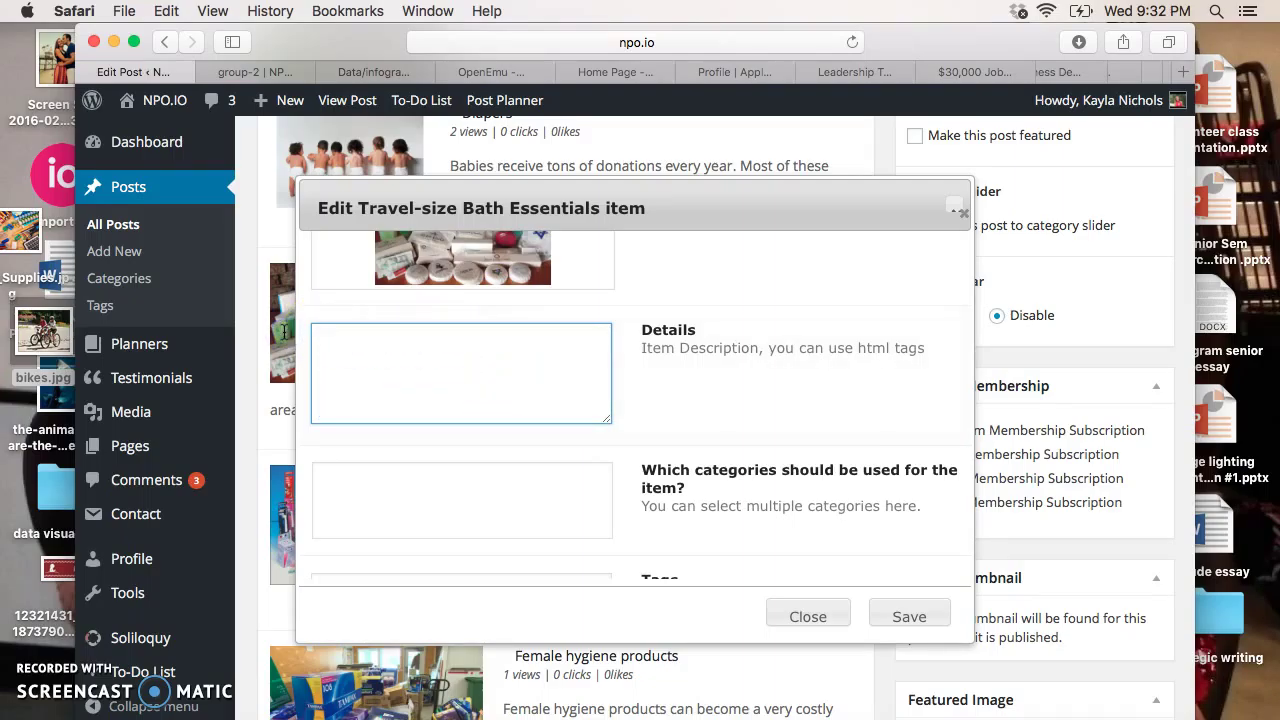
text(A)
key(BackSpace)
key(BackSpace)
text(Travel size)
scroll(283, 330, up, 3)
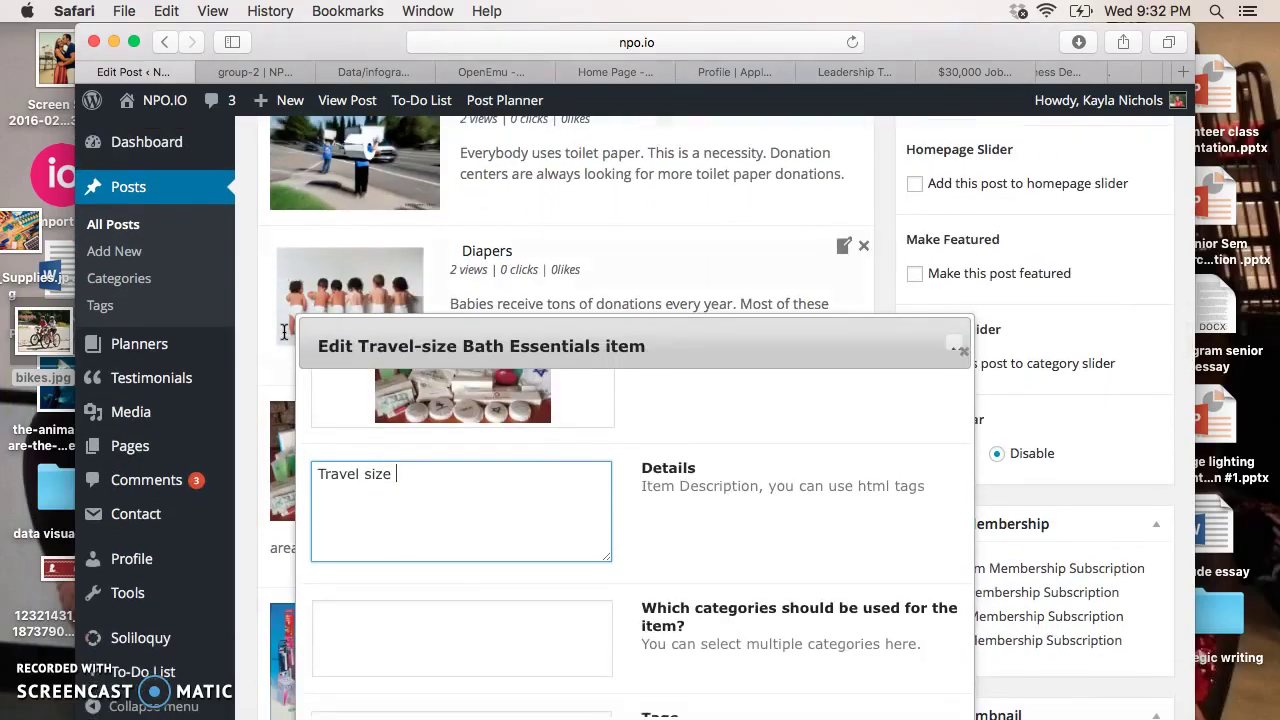
text(bath)
text(essent)
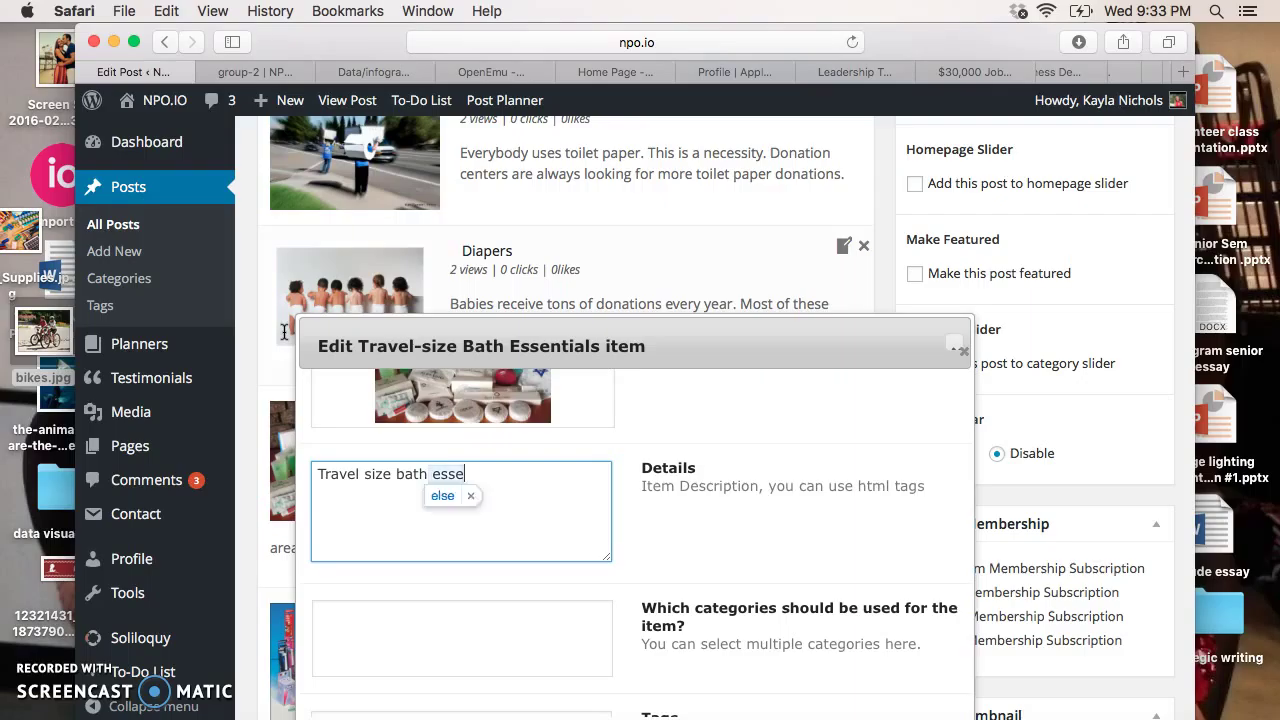
text(ials are rea)
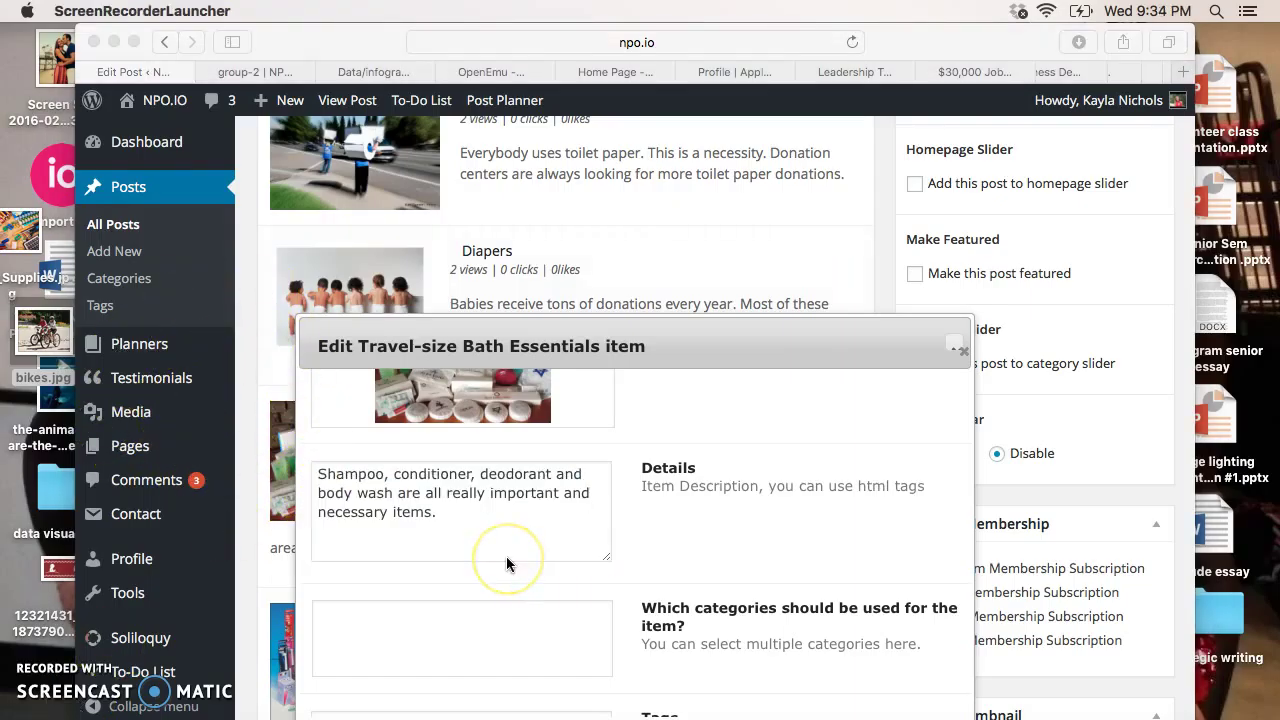
- Append "Travel size items are great because they don't take up very much space and are easy to handle." to the bath essentials details
click(464, 520)
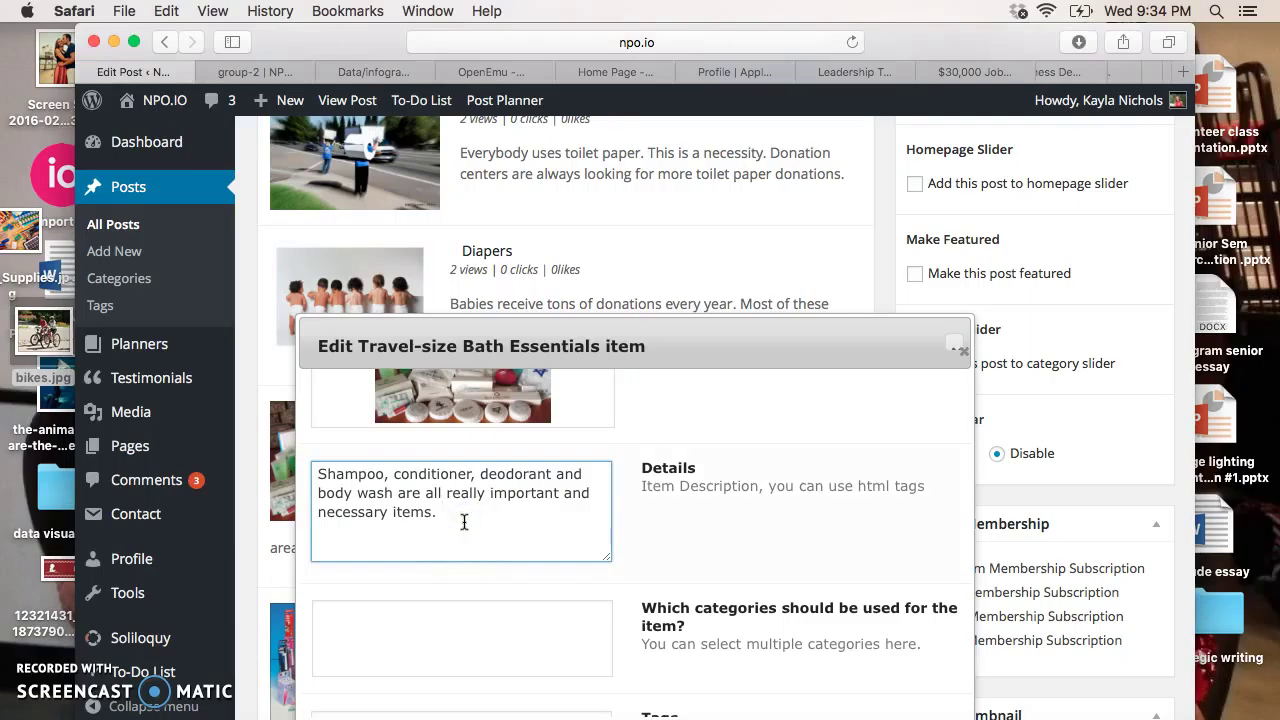
text(Travel siz)
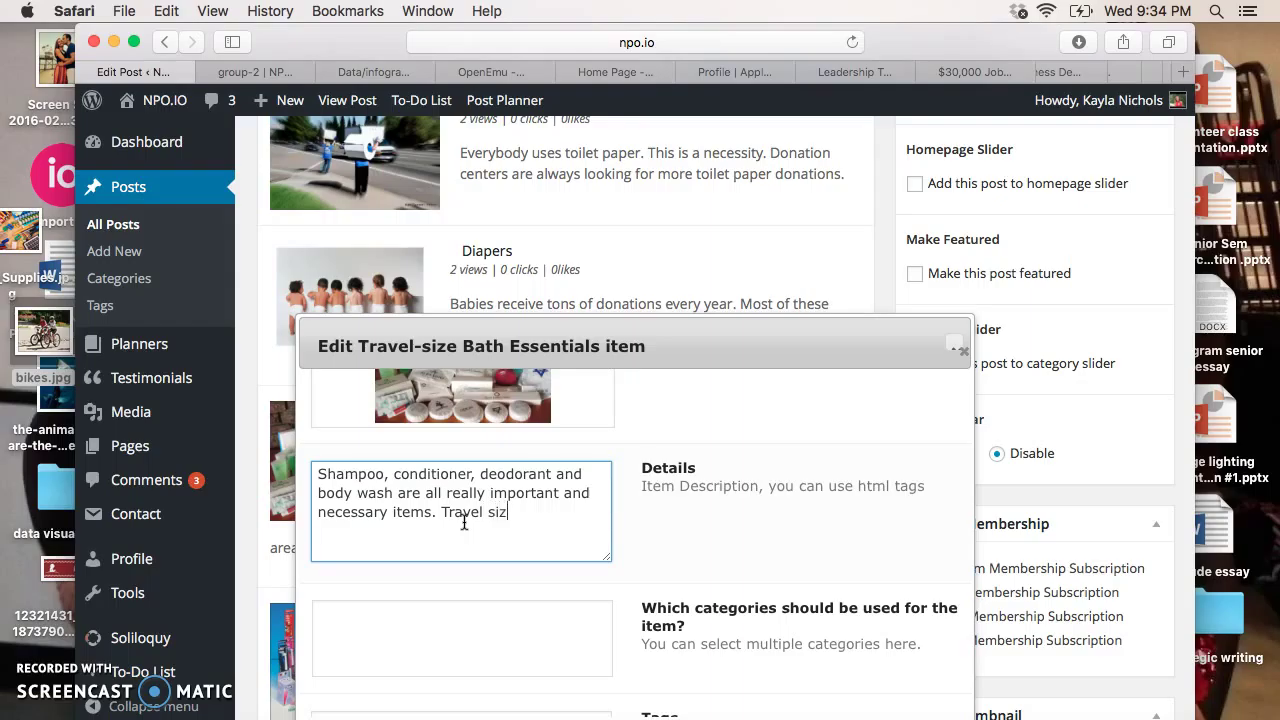
text(e items are great)
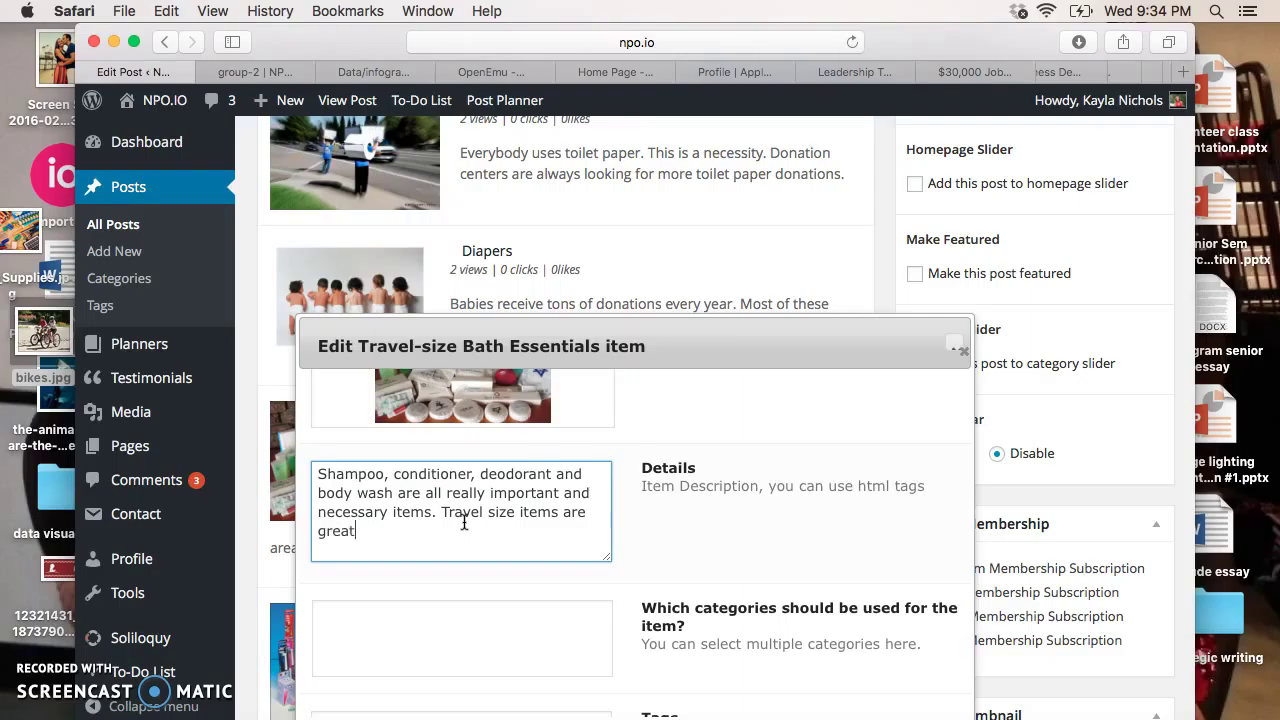
text( because they don't take up ver)
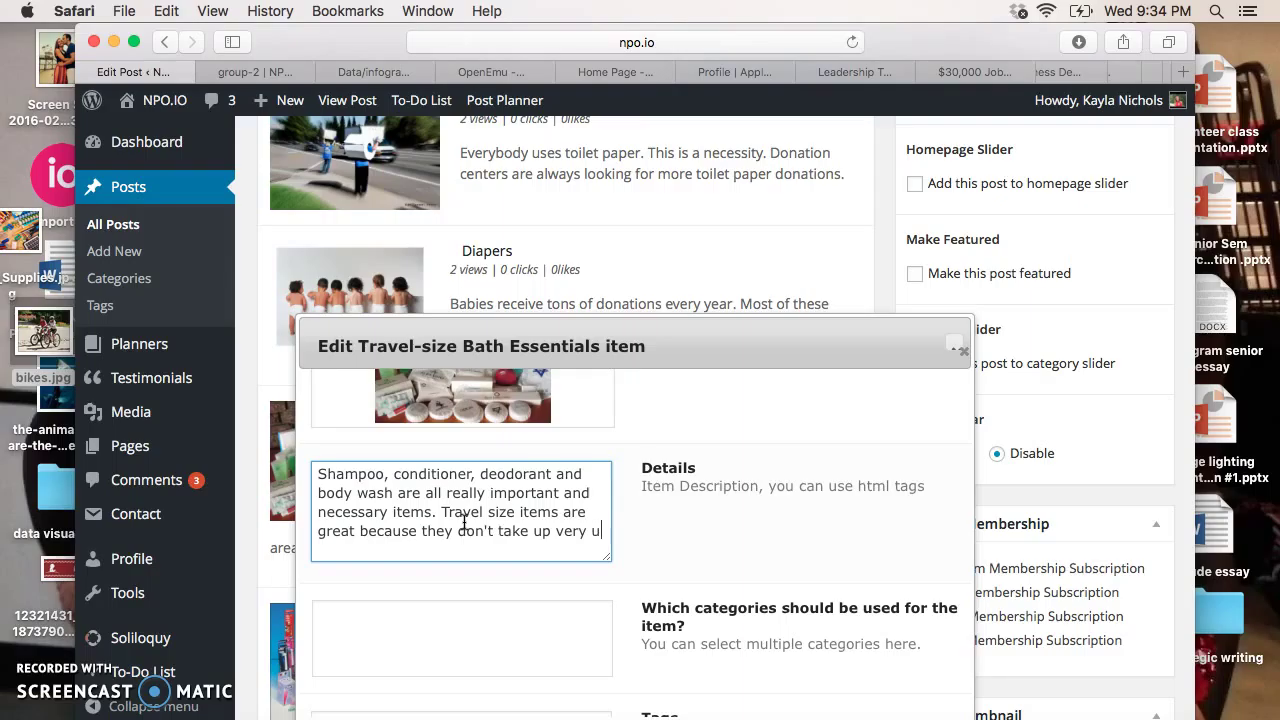
text(y much)
text( space)
text( and are eas)
text(y to ha)
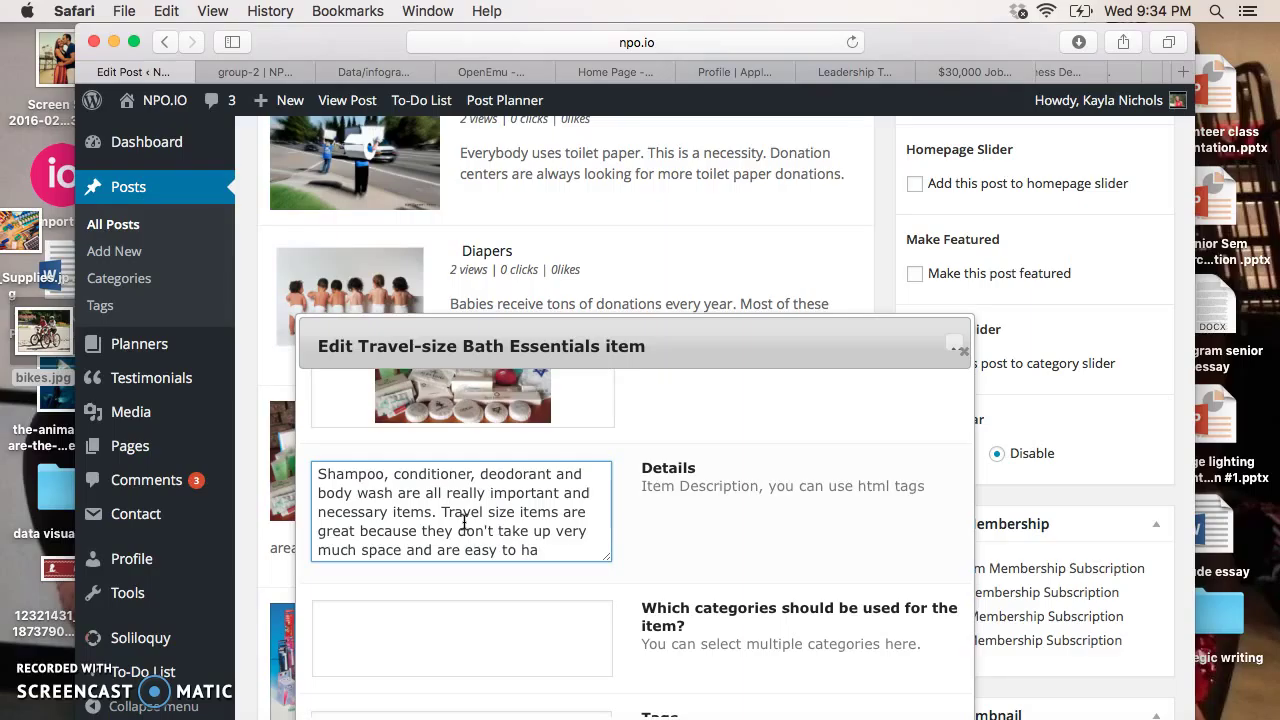
key(BackSpace)
key(BackSpace)
key(BackSpace)
text(ndle)
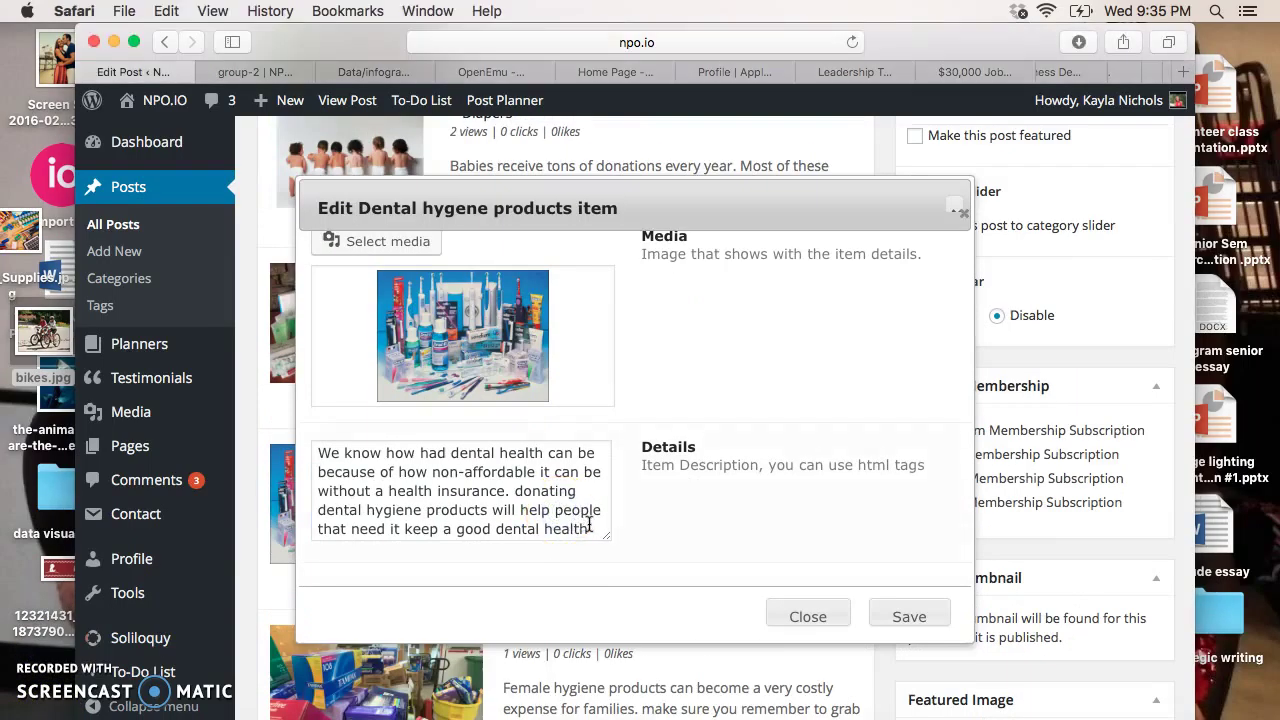
- Clear the old details of the Dental hygene products item and save the item with its rewritten description
drag(590, 527, 298, 452)
key(BackSpace)
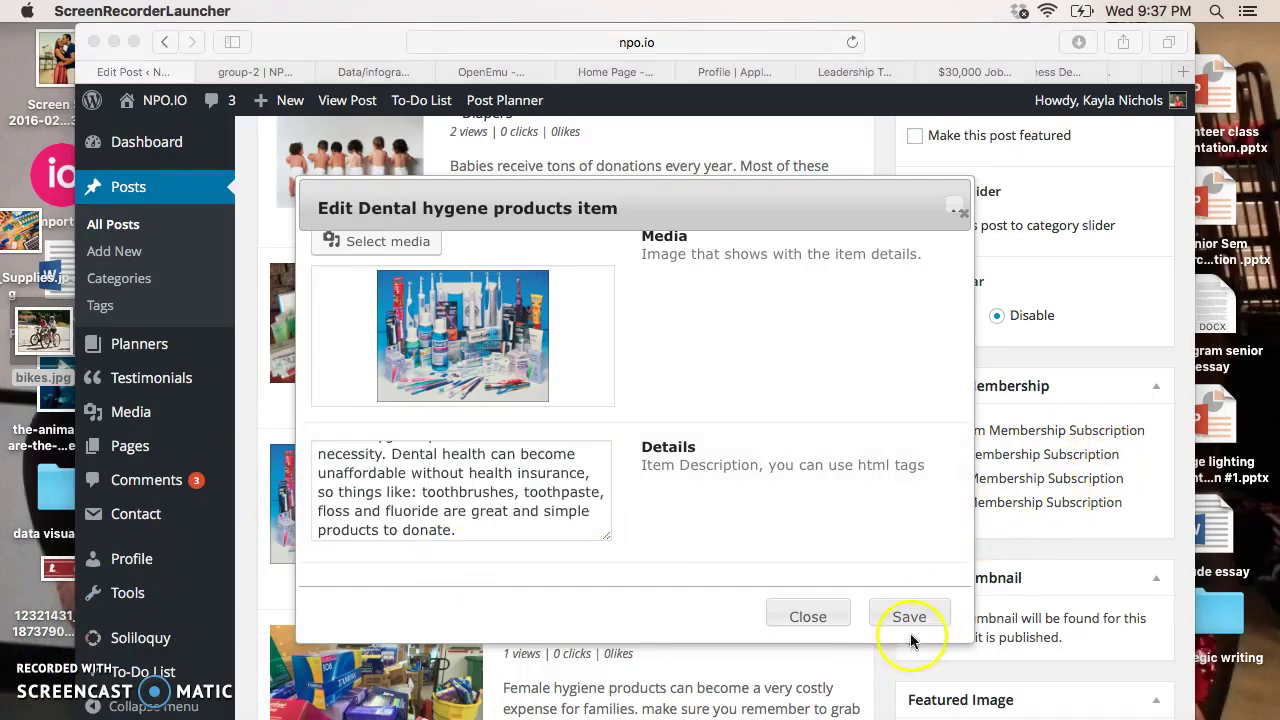
click(909, 617)
click(909, 617)
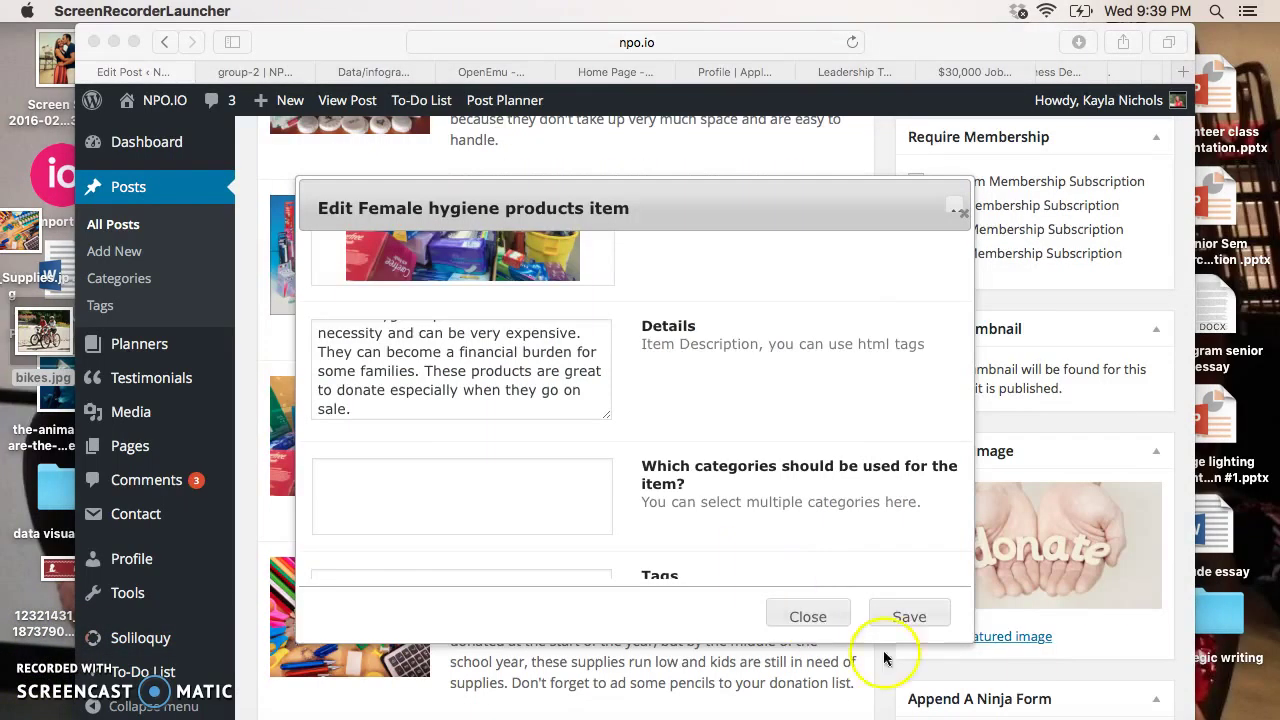
- Save the Female hygiene products item with its rewritten description
click(909, 617)
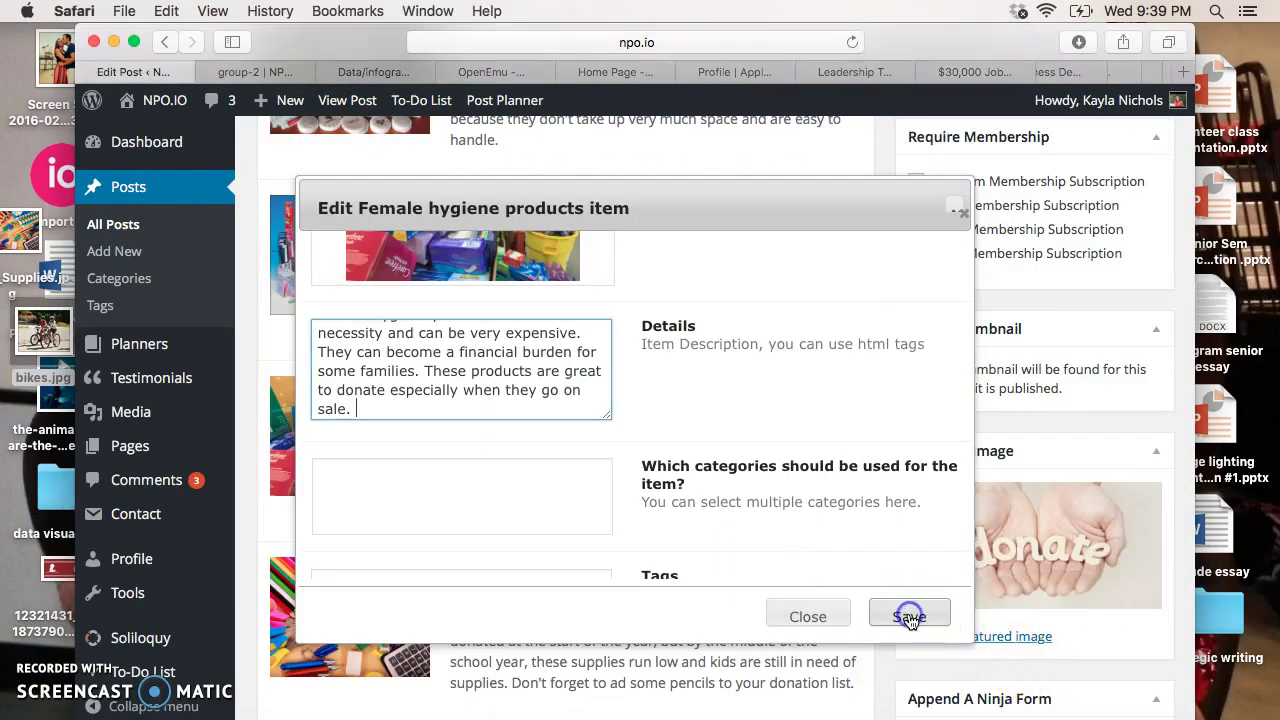
click(909, 617)
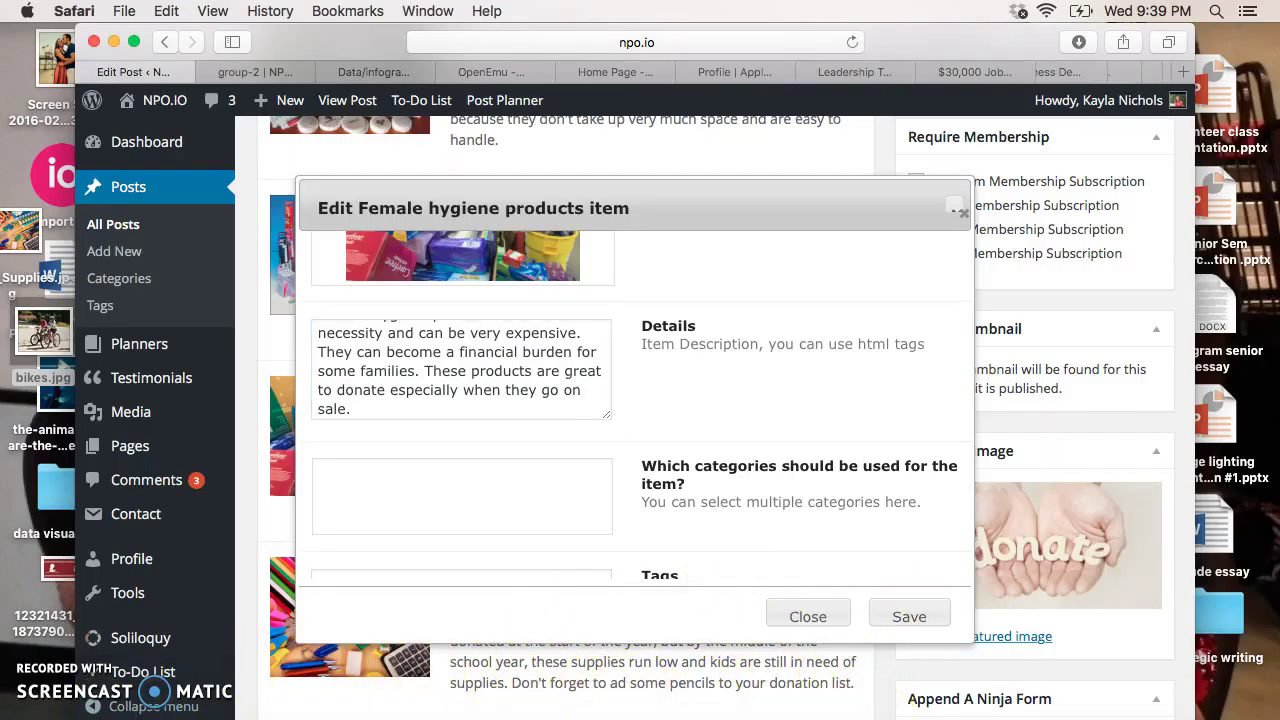
click(912, 616)
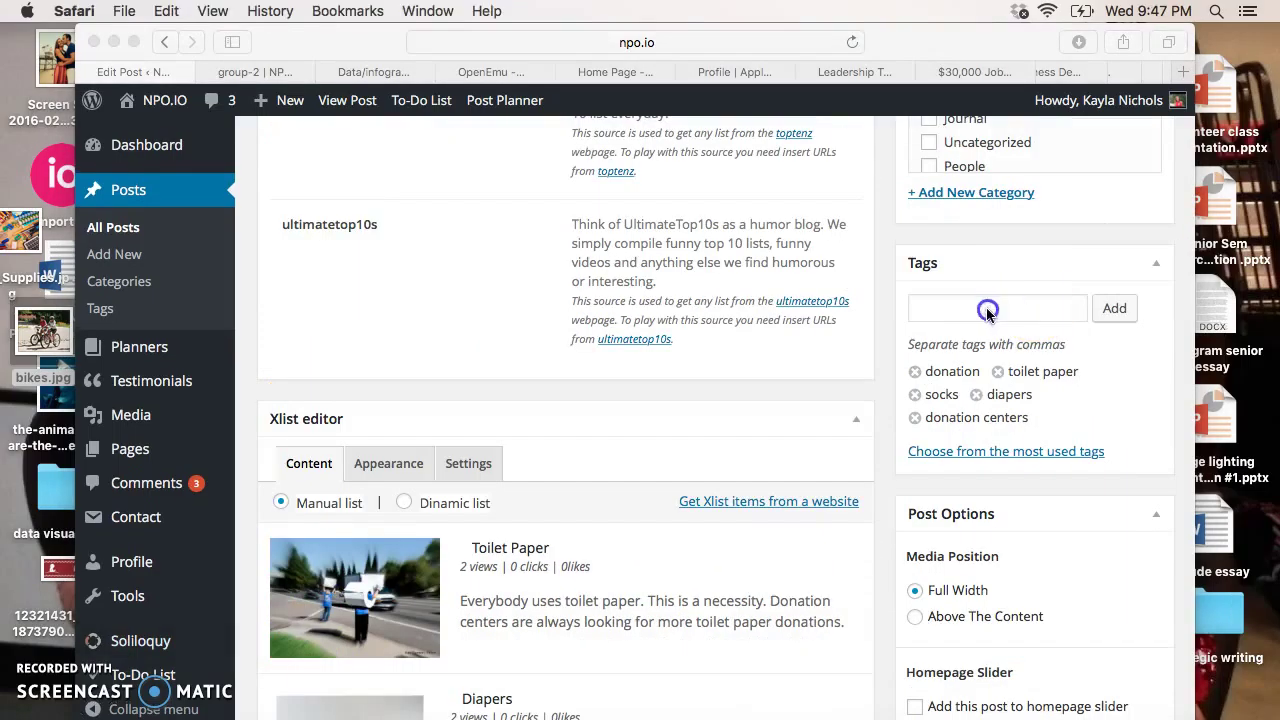
- Add the tag "Giving USA" to the post
click(987, 311)
text(Giving USA)
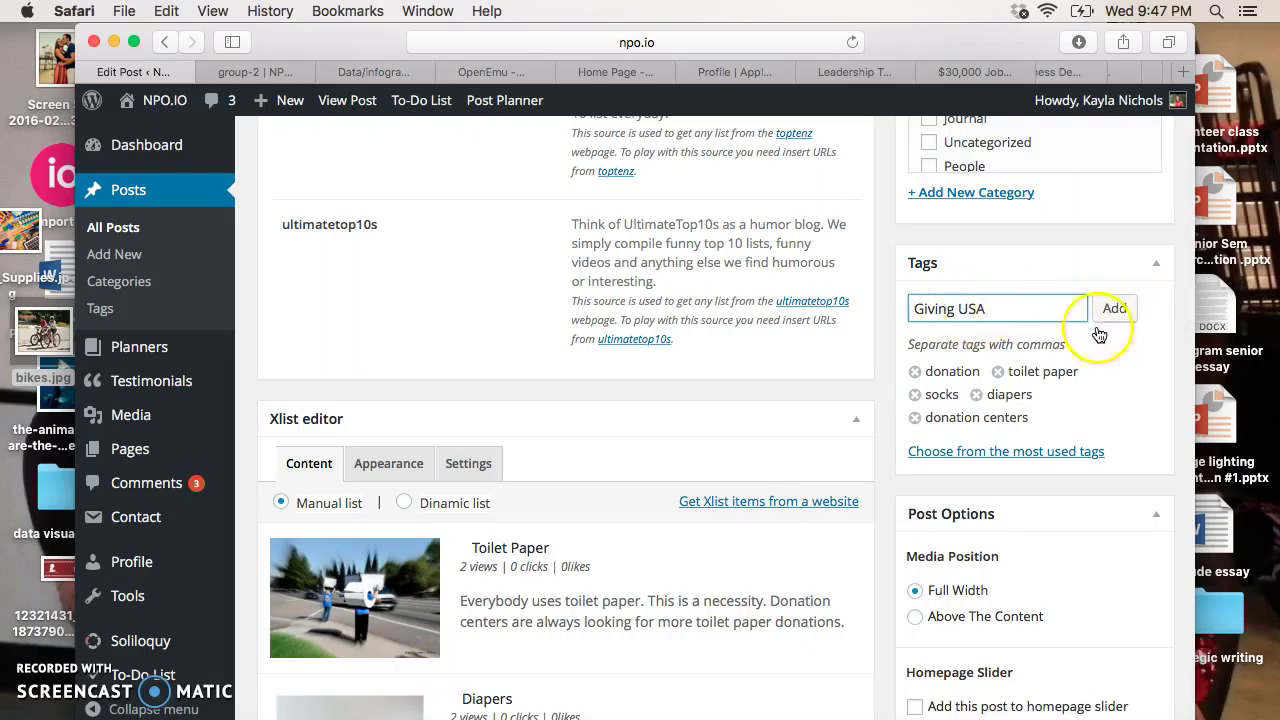
click(1112, 310)
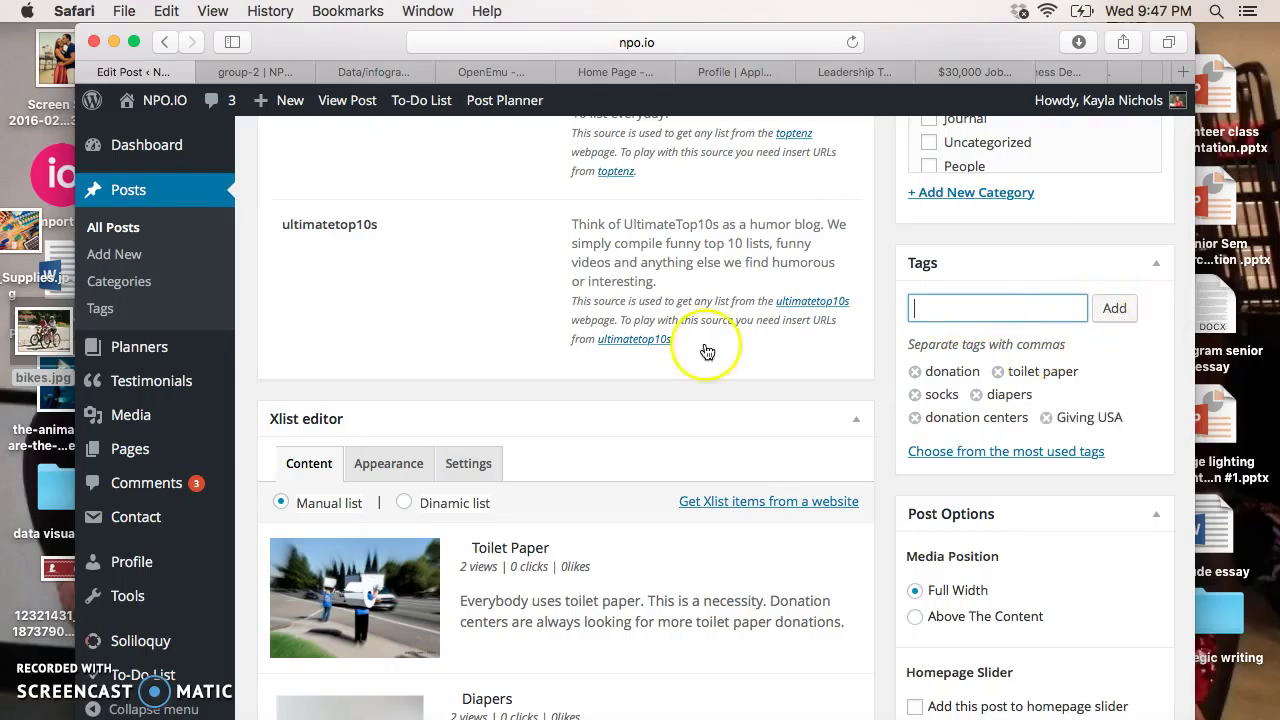
scroll(254, 586, down, 2)
scroll(285, 685, down, 5)
scroll(285, 685, up, 5)
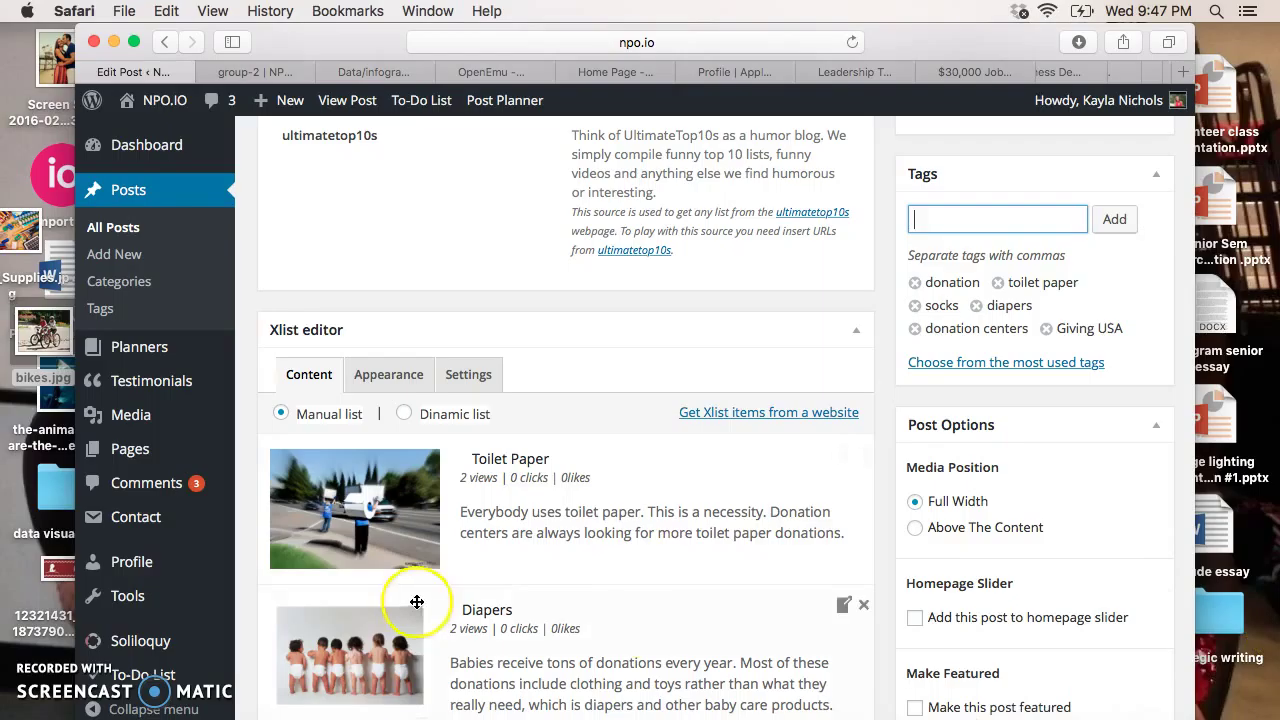
scroll(414, 603, down, 1)
scroll(566, 500, down, 4)
scroll(566, 500, up, 3)
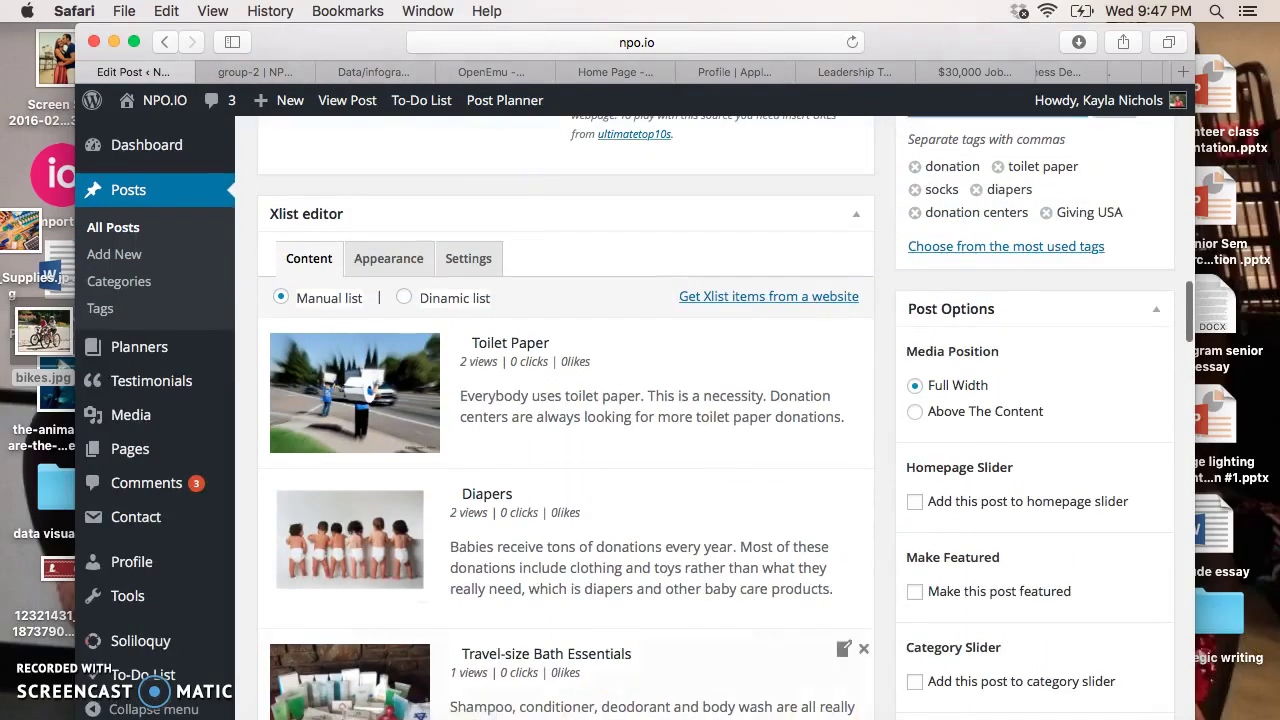